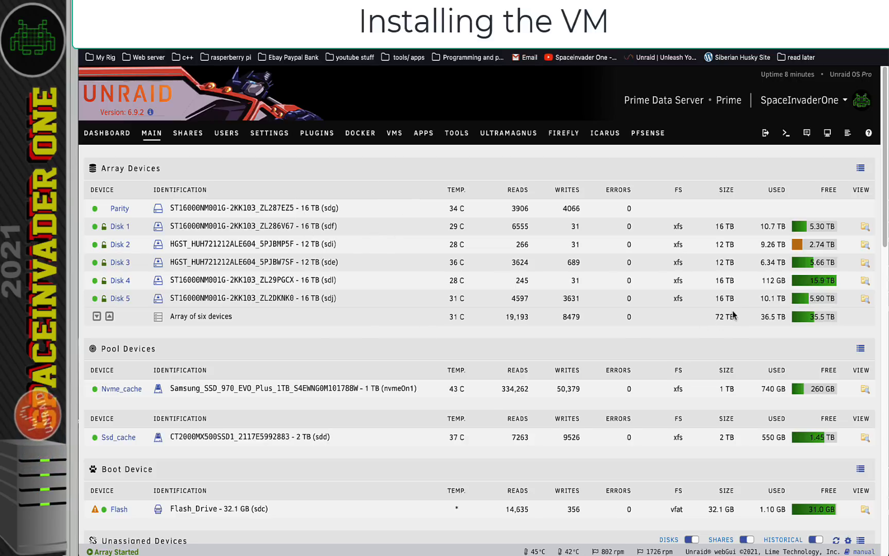
Scroll to Unassigned Devices and highlight Dev 2's disk identification
scroll(515, 335, down, 1)
scroll(258, 356, down, 6)
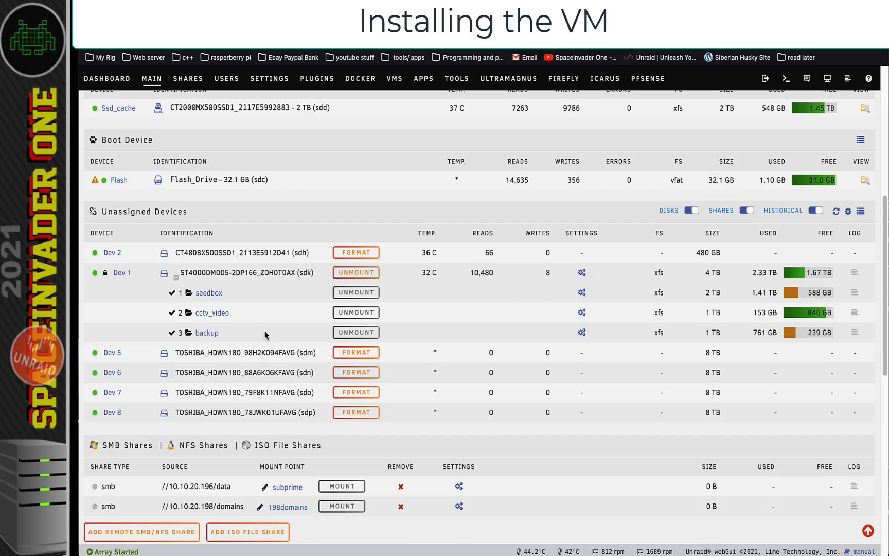
drag(307, 253, 175, 253)
click(177, 254)
Highlight the Dev 6, Dev 7 and Dev 8 disk identifications, then go to the Tools page
triple_click(222, 372)
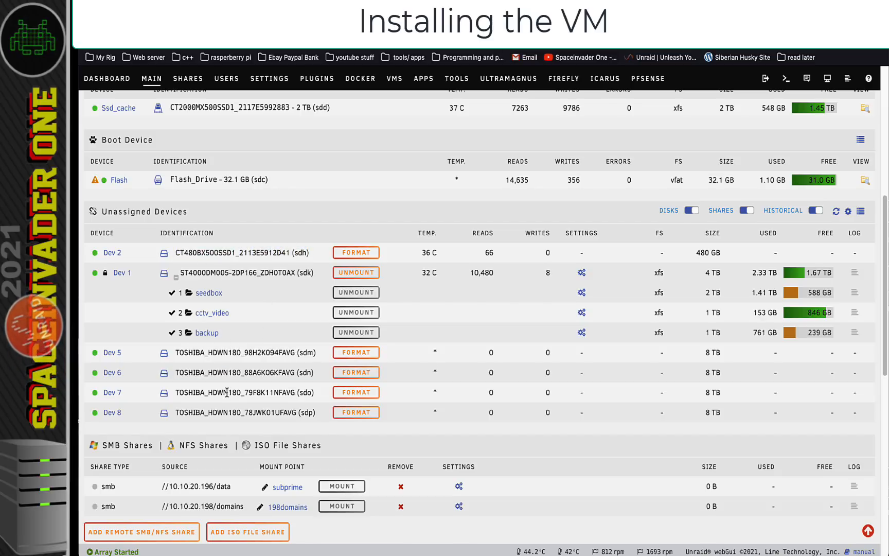
triple_click(223, 392)
triple_click(226, 412)
click(240, 374)
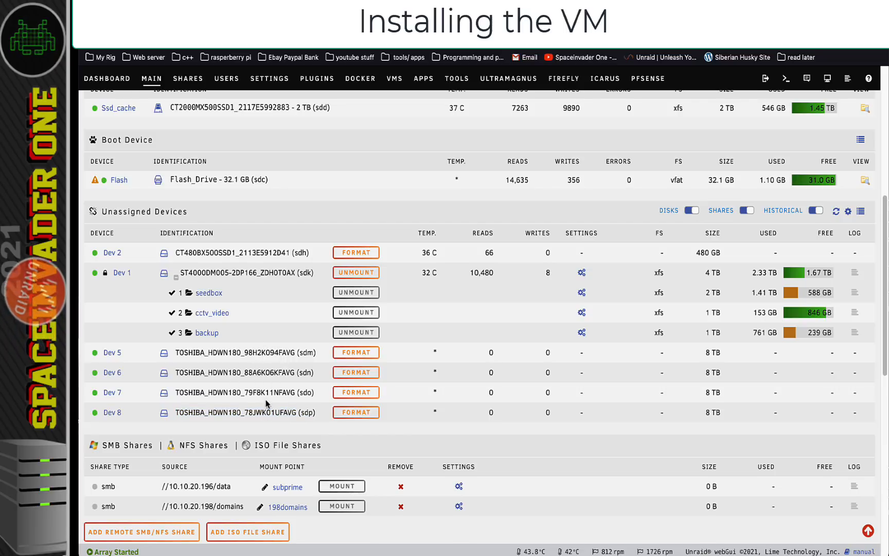
click(461, 90)
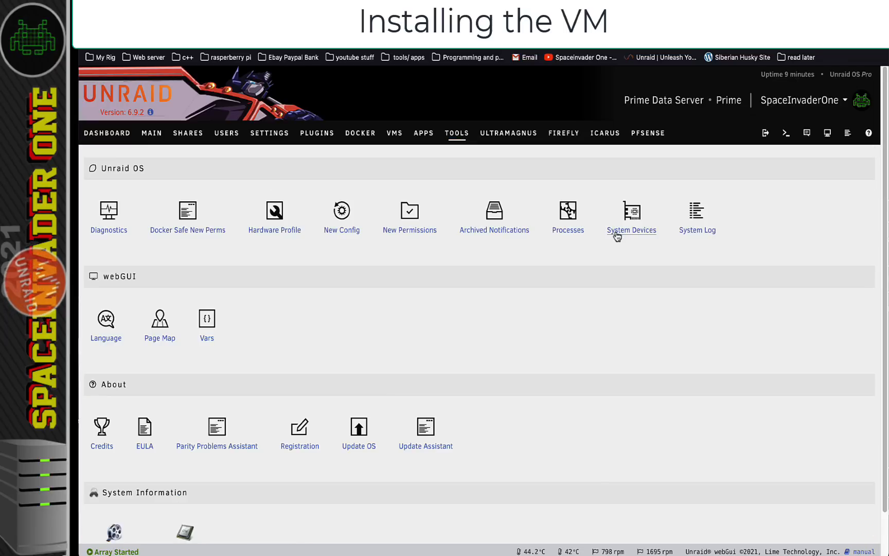
Open System Devices and select the LSI SAS controller in IOMMU group 34
click(619, 231)
scroll(573, 322, down, 5)
scroll(573, 322, down, 10)
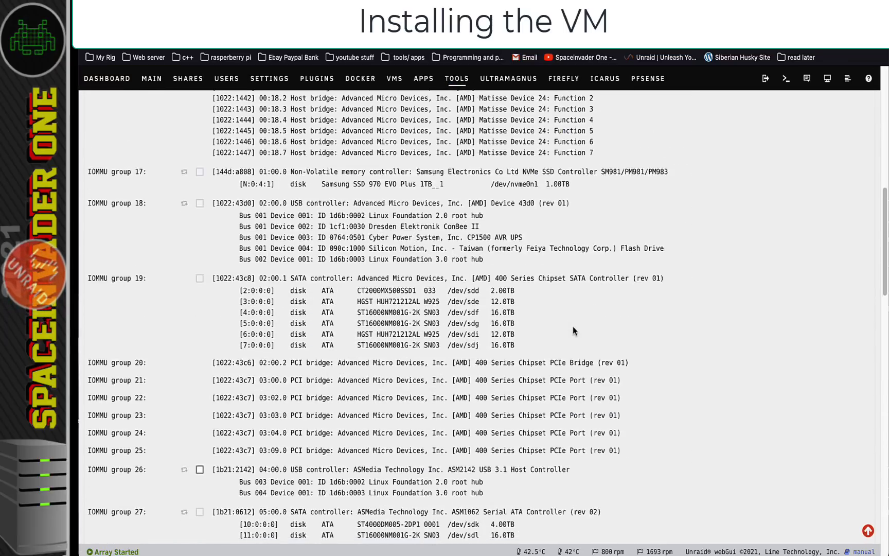
drag(515, 423, 210, 365)
click(200, 395)
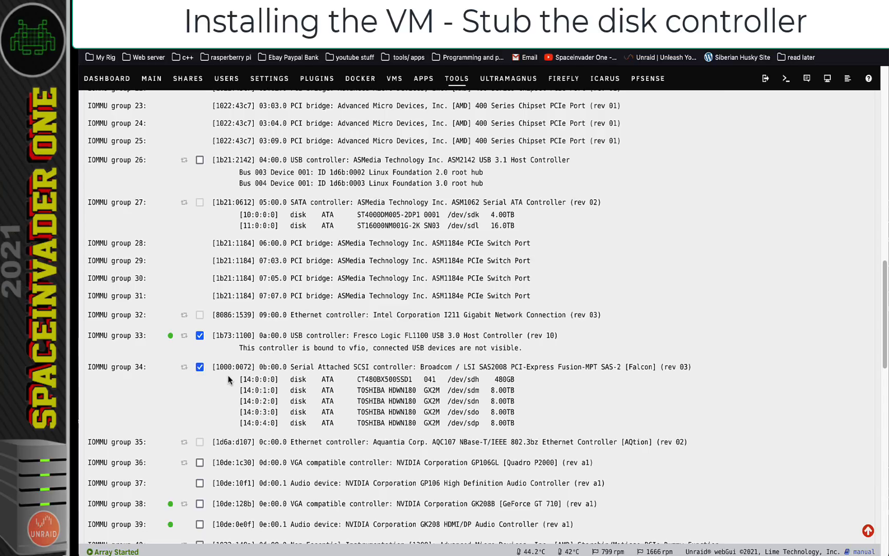
Bind the selected controller to VFIO at boot and reboot the server
scroll(228, 375, down, 10)
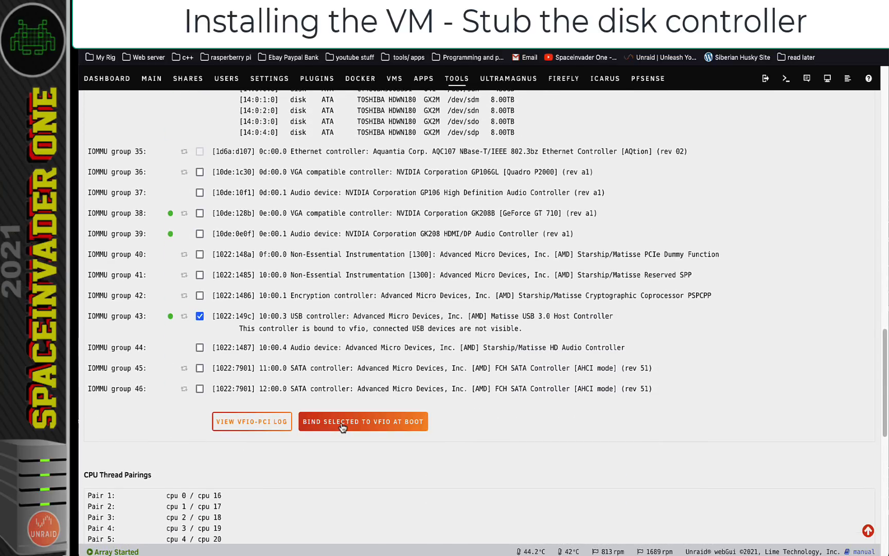
click(340, 422)
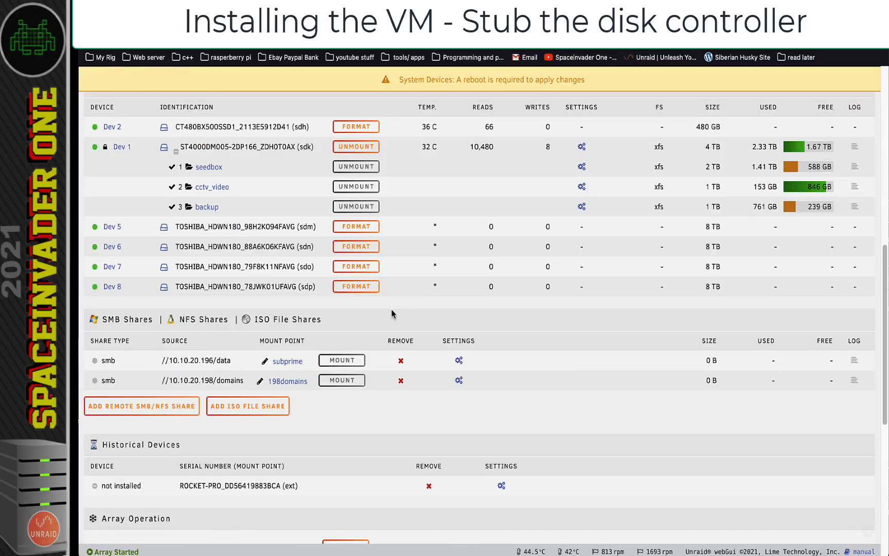
scroll(392, 314, down, 12)
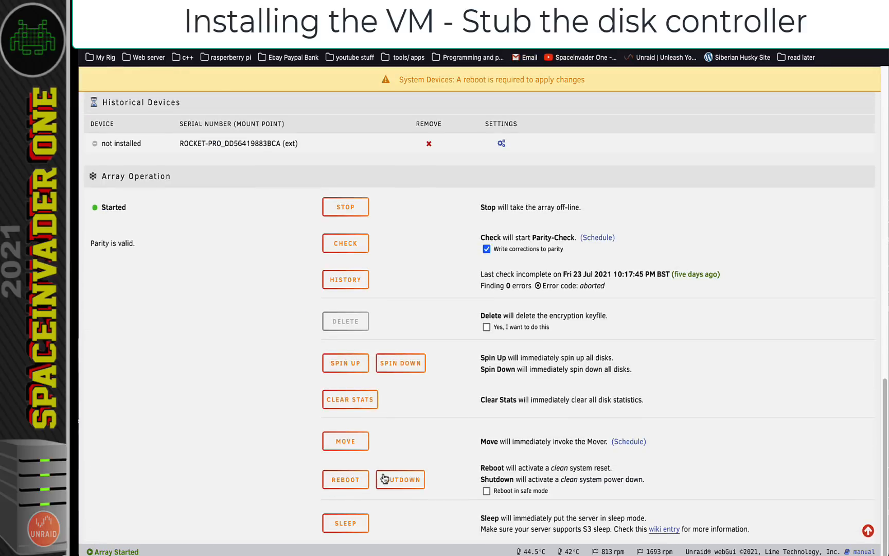
click(346, 479)
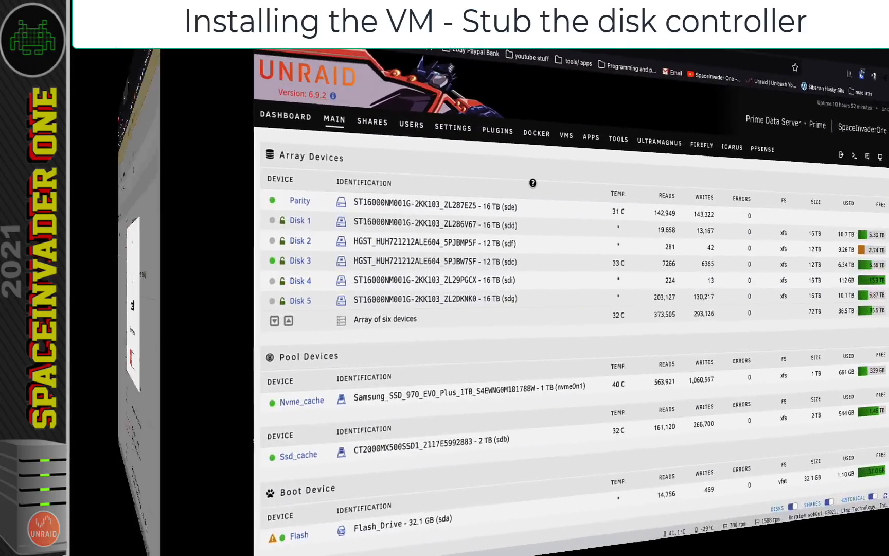
Add a new VM from the FreeBSD template, then bring up the Shares list
scroll(385, 235, down, 6)
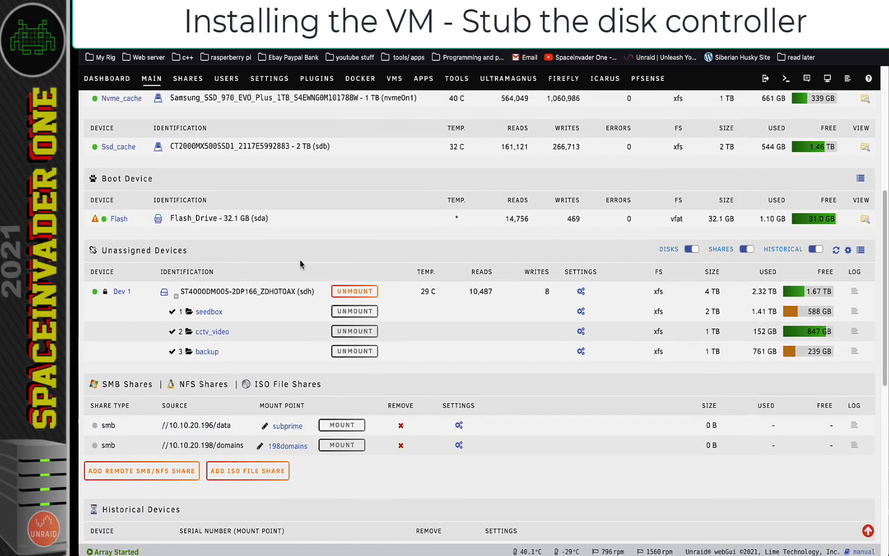
click(394, 78)
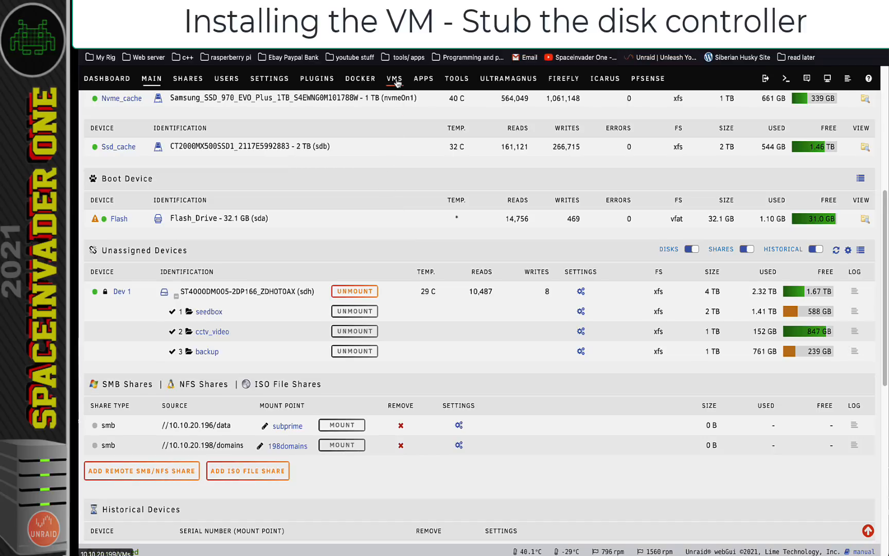
scroll(248, 217, down, 2)
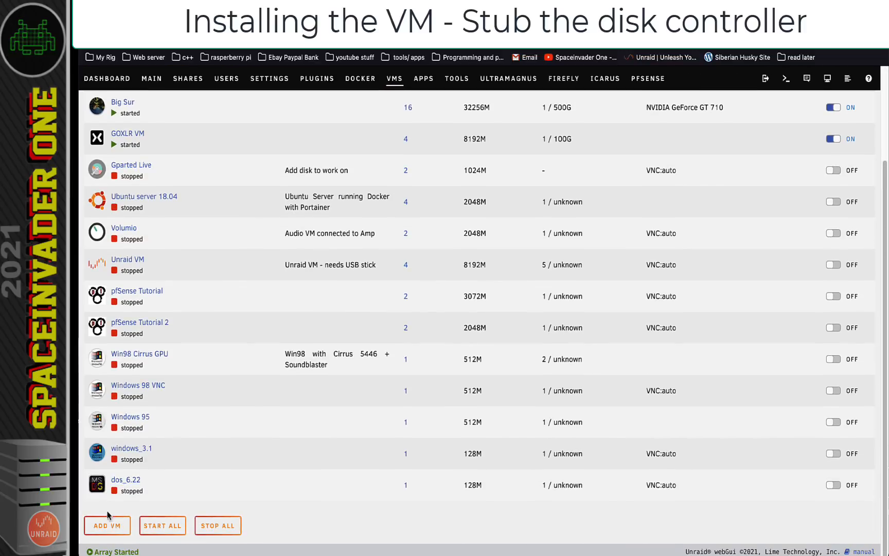
click(107, 525)
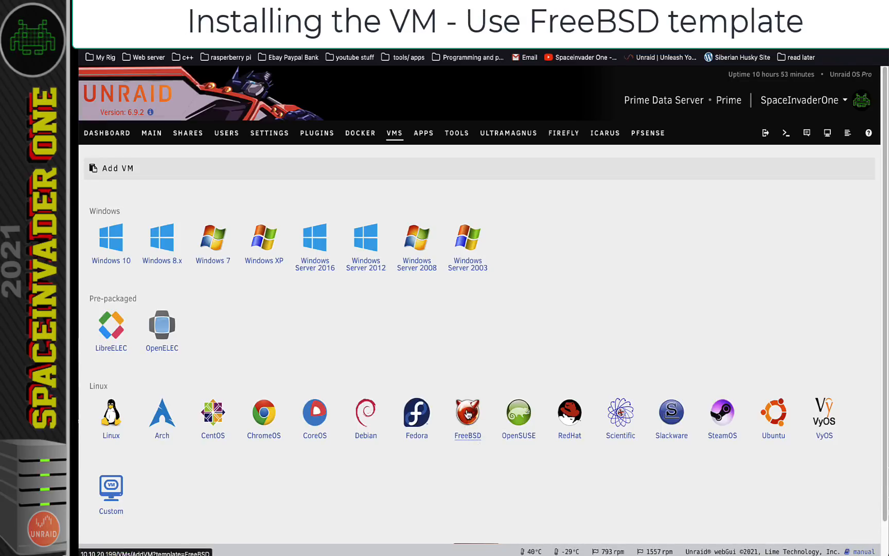
click(468, 414)
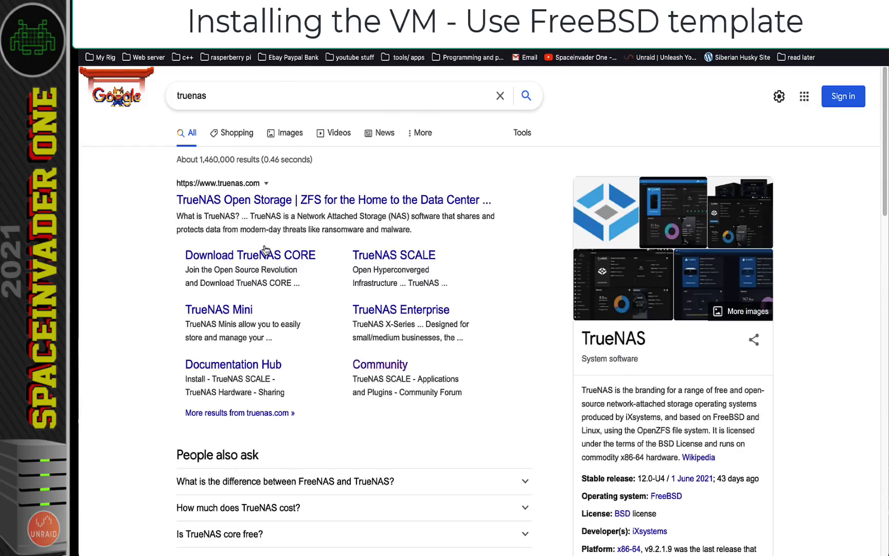
click(265, 254)
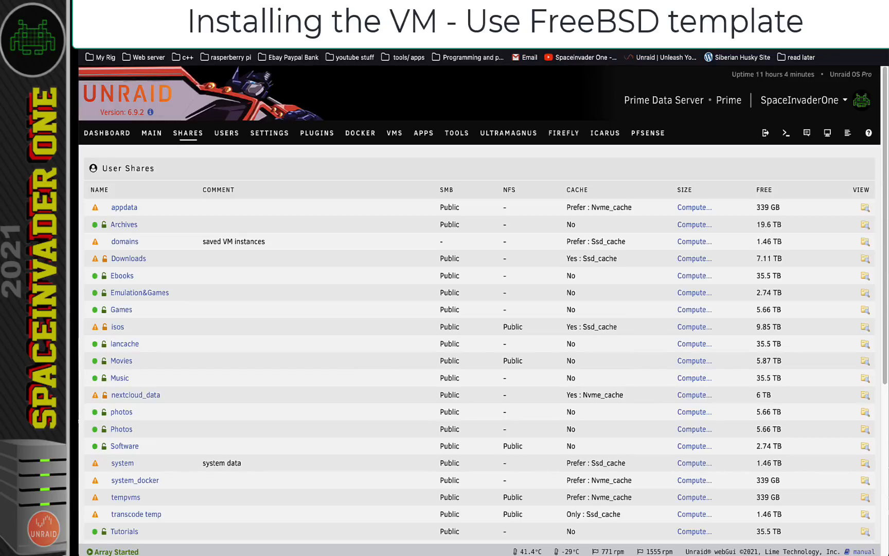
Browse the isos share and enter its FreeBSD folder
click(864, 328)
click(134, 225)
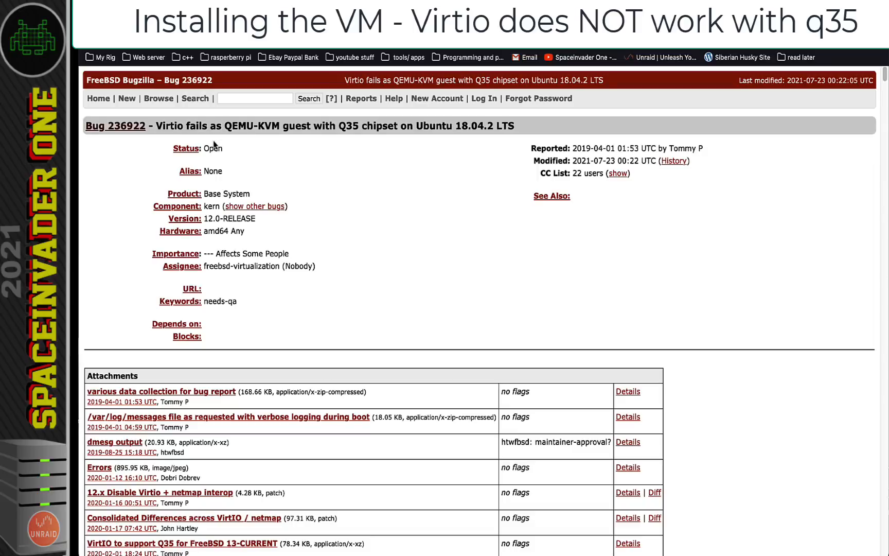
Highlight the Virtio and Q35 wording in the title of FreeBSD bug 236922
drag(153, 127, 396, 128)
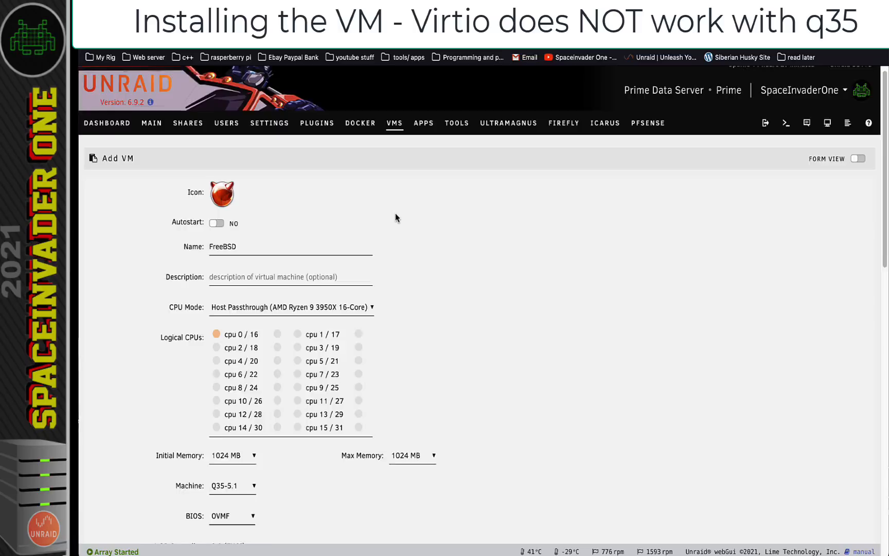
scroll(395, 213, down, 3)
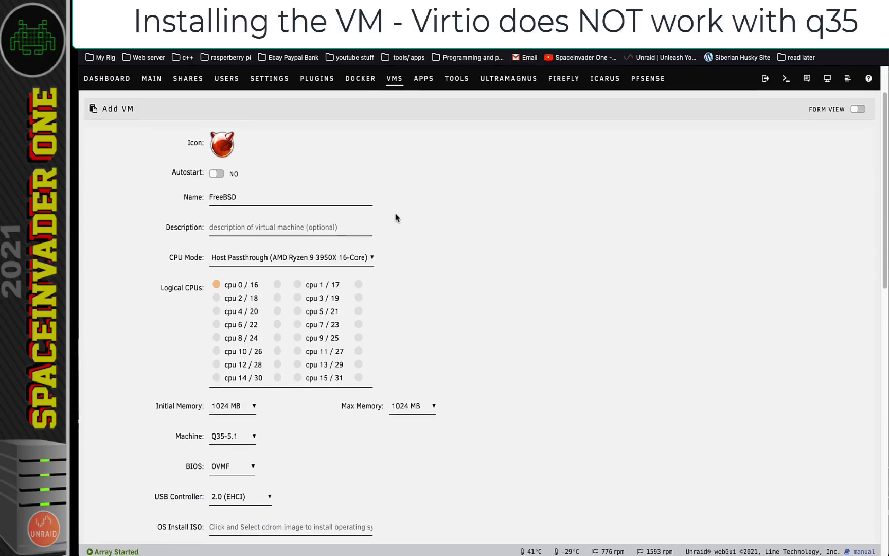
scroll(395, 213, down, 1)
click(225, 380)
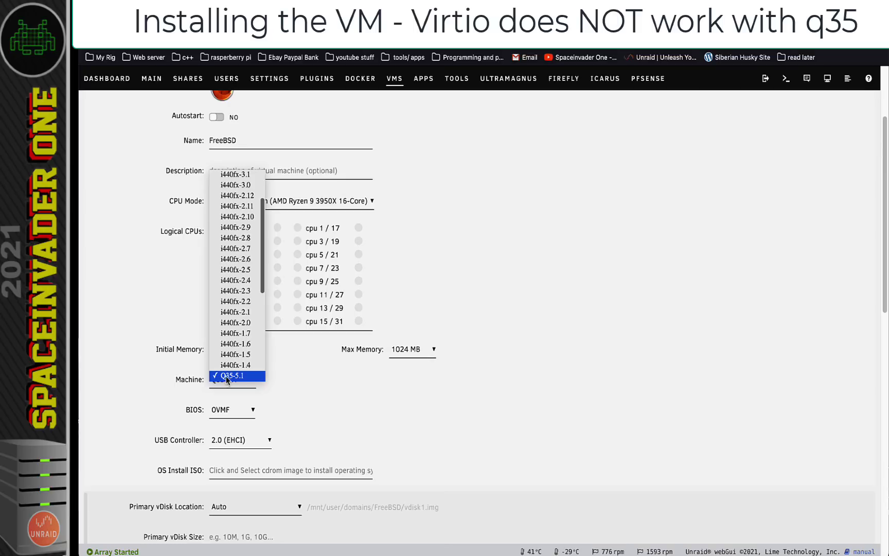
click(232, 200)
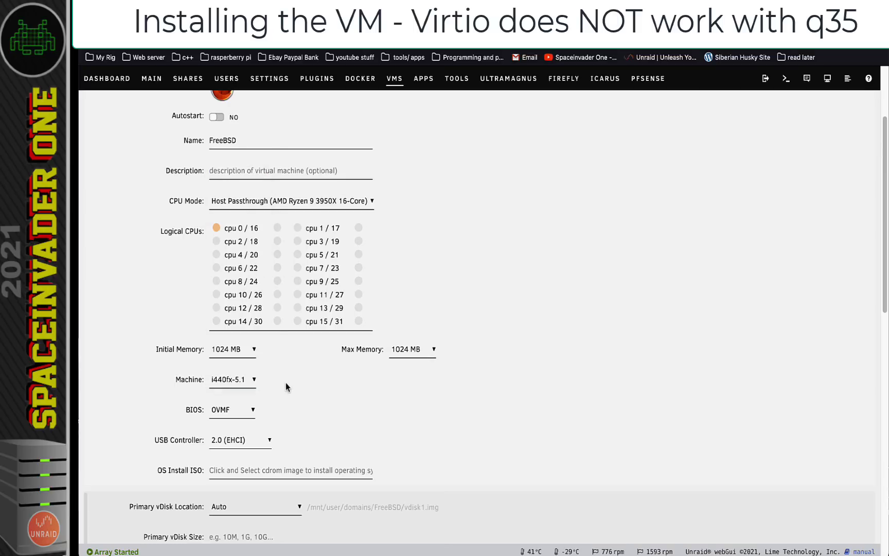
click(228, 414)
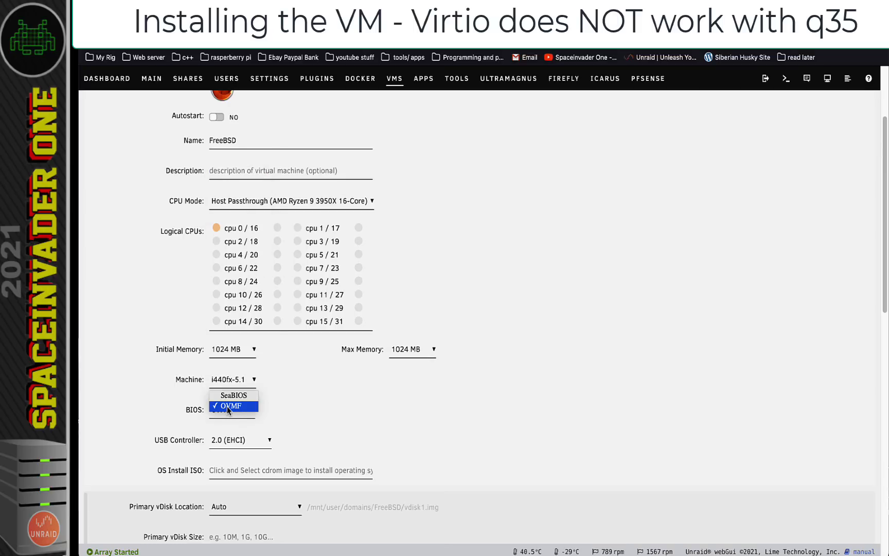
click(227, 406)
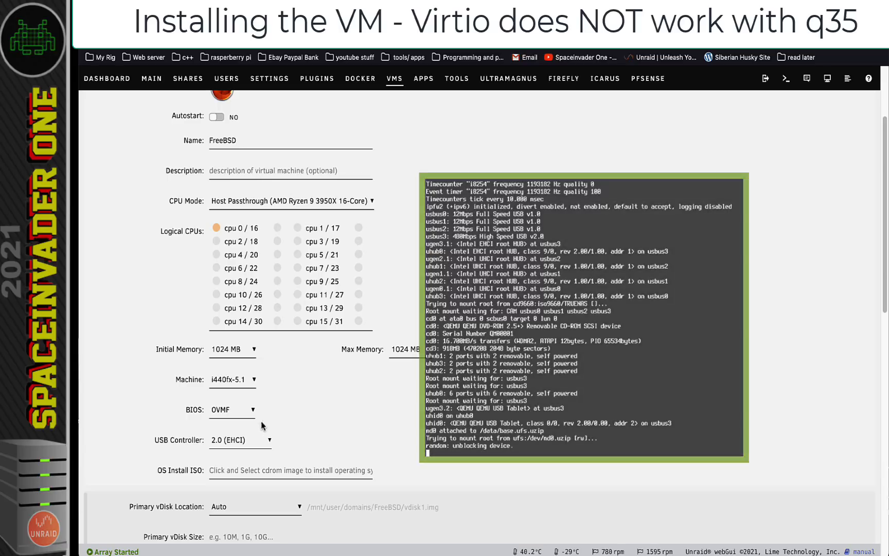
click(245, 413)
click(238, 397)
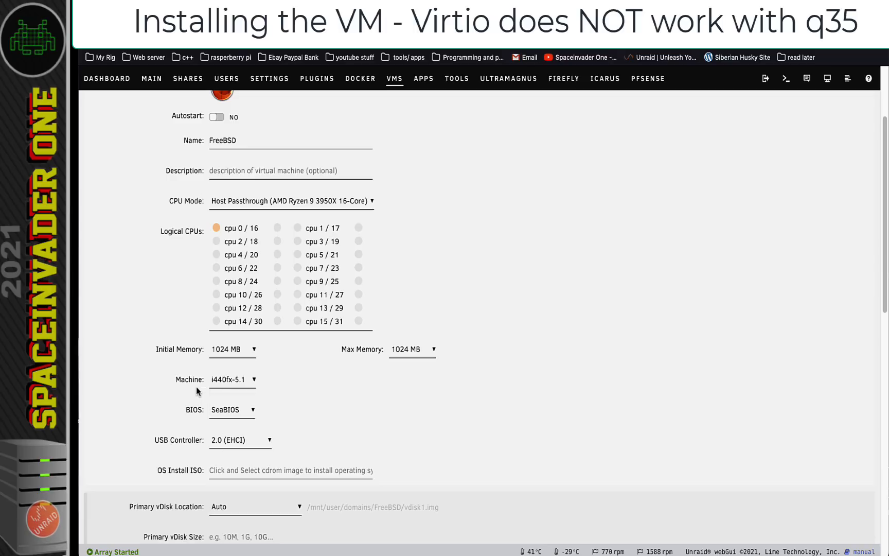
click(238, 410)
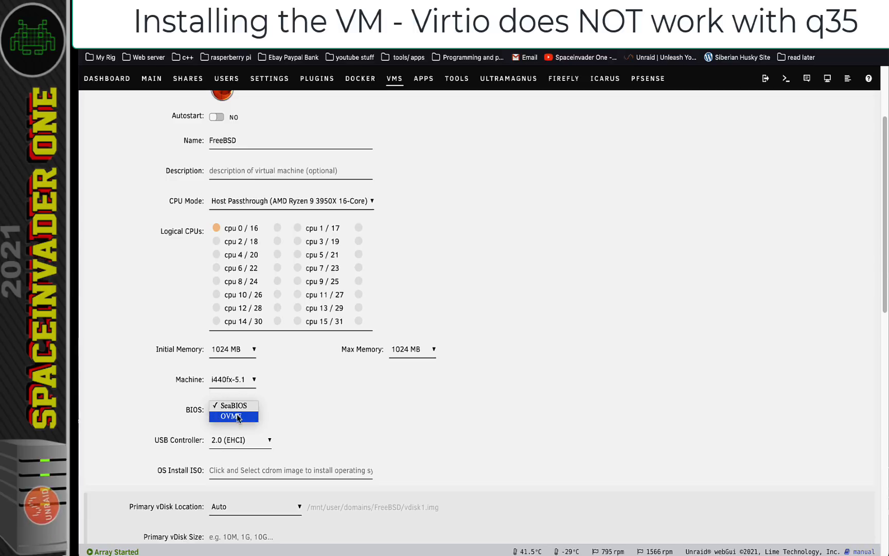
click(238, 416)
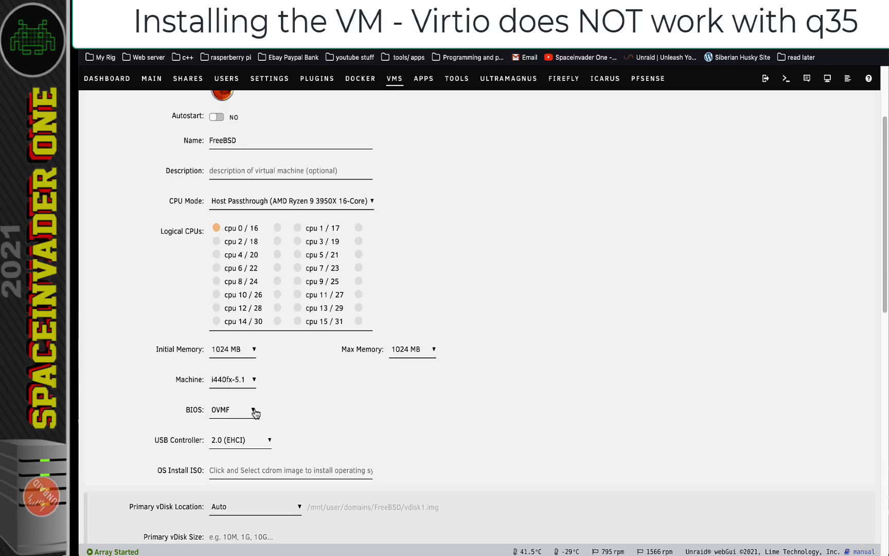
mouse_move(255, 411)
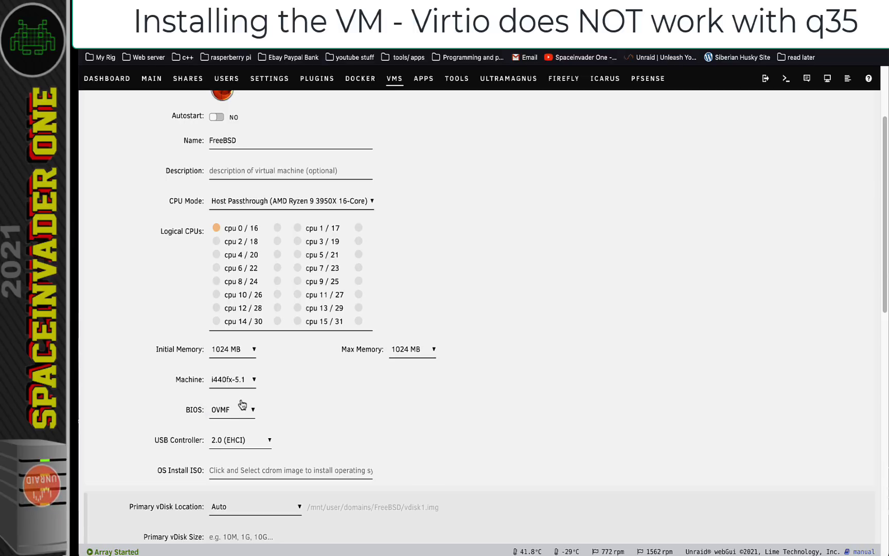
mouse_move(235, 382)
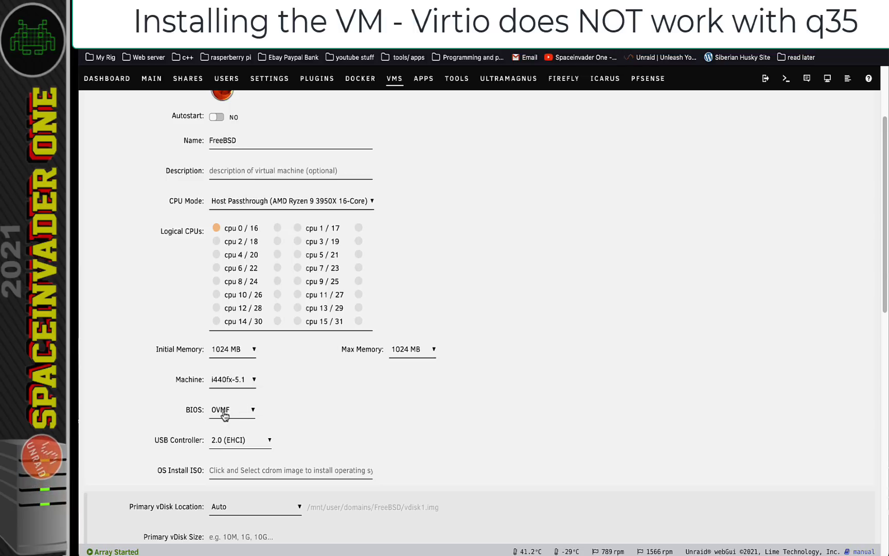
click(234, 381)
scroll(238, 342, down, 4)
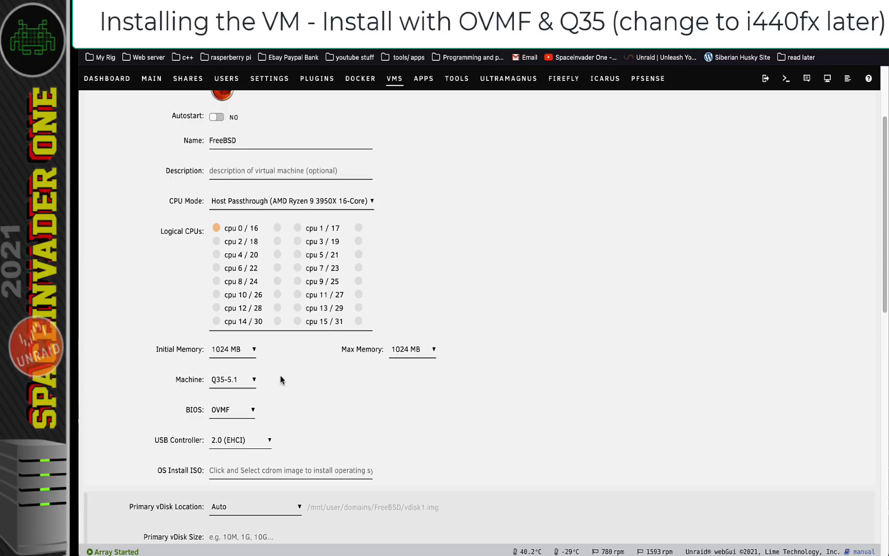
Set the VM icon to True_NAS and select the FreeBSD name for replacement
scroll(280, 381, up, 3)
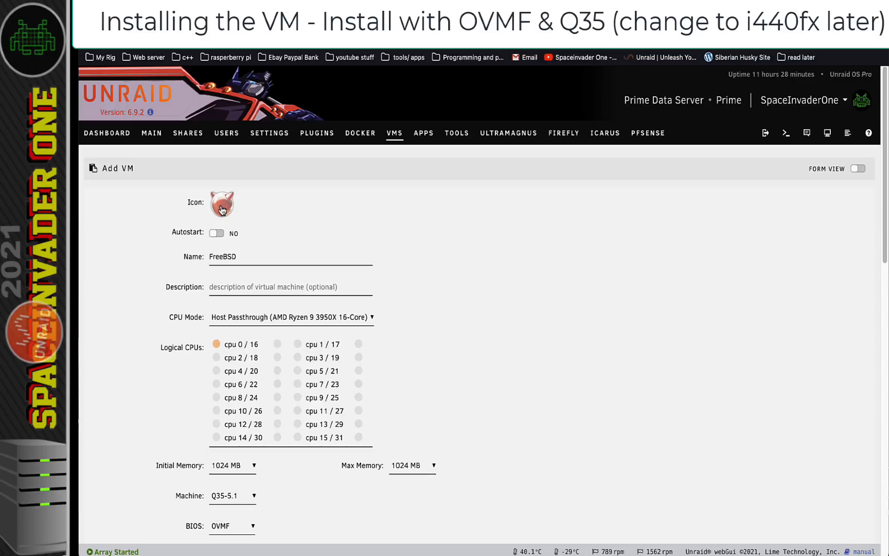
click(223, 208)
scroll(231, 308, down, 10)
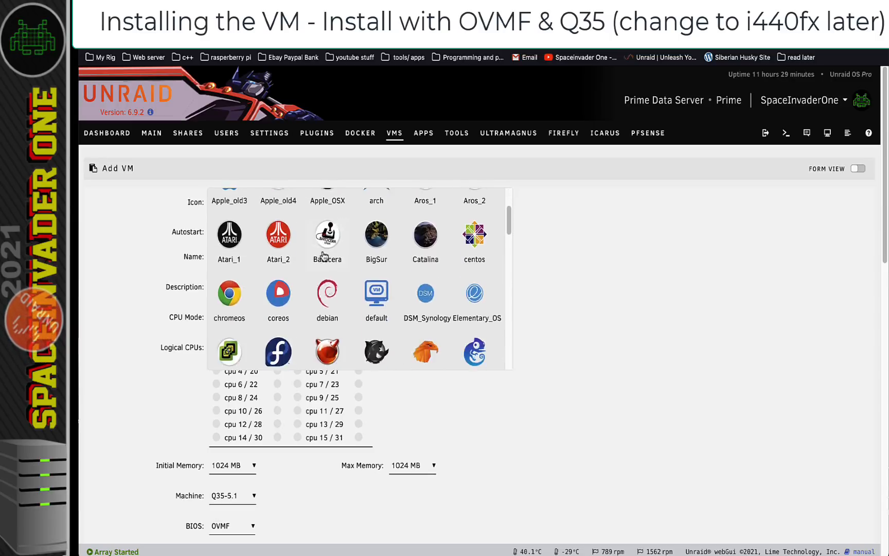
click(231, 323)
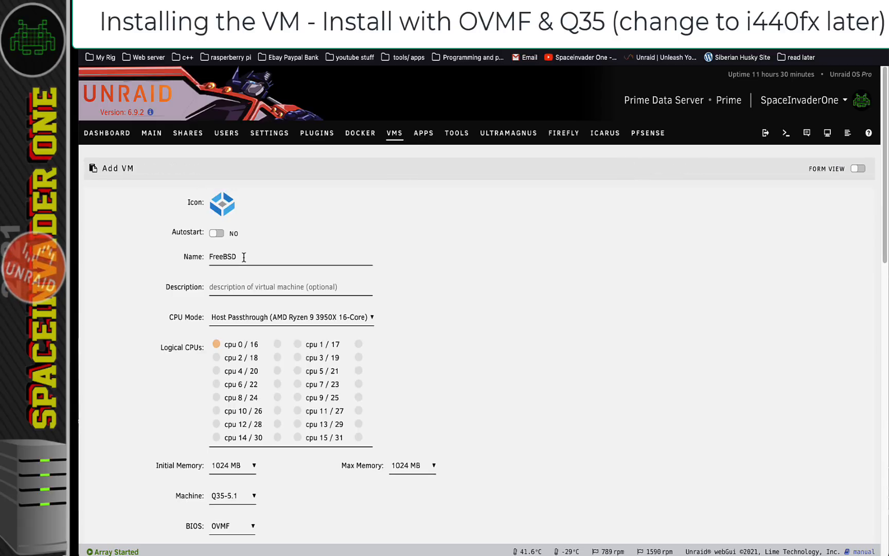
double_click(244, 256)
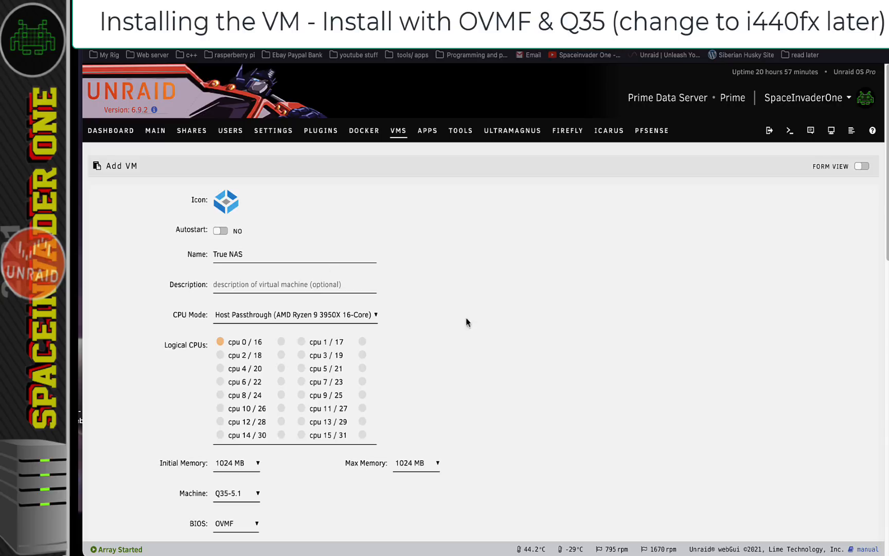
Enter the description 'this is temporary' and select NAS in the VM name
click(274, 284)
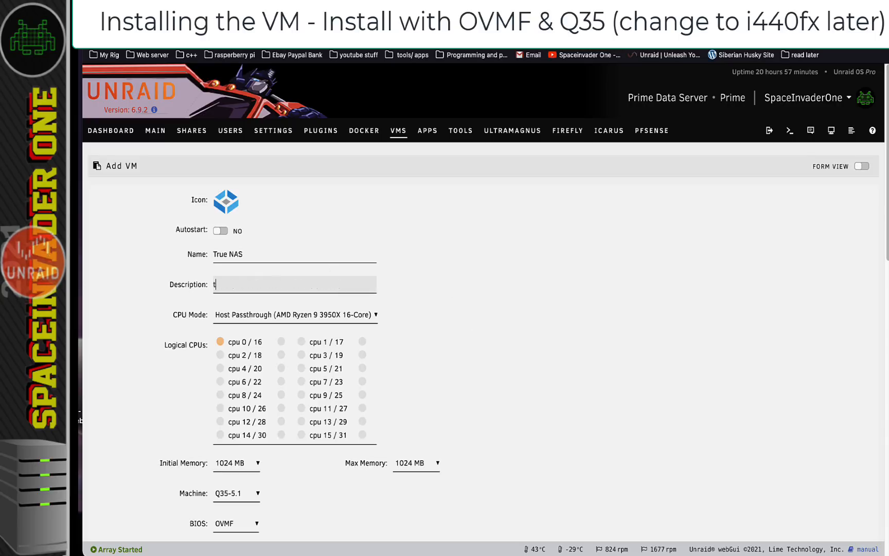
text(this is temporary)
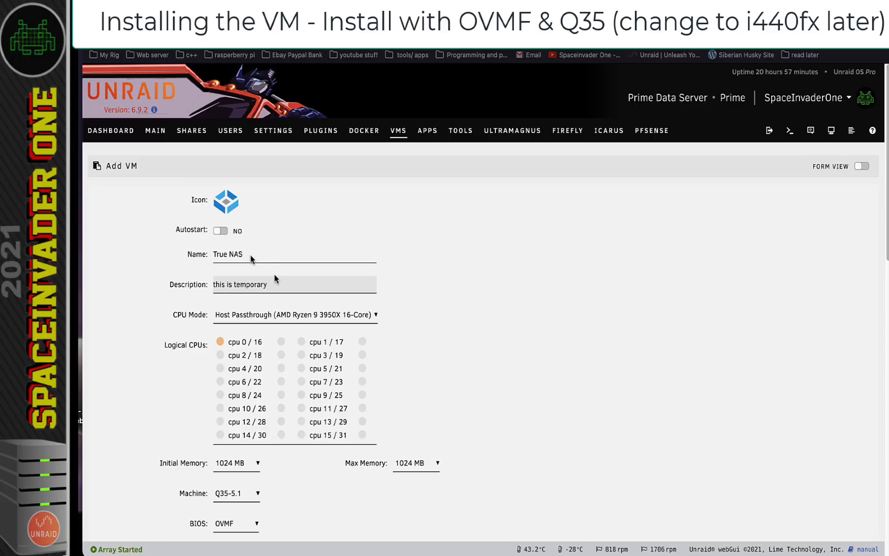
drag(244, 255, 228, 255)
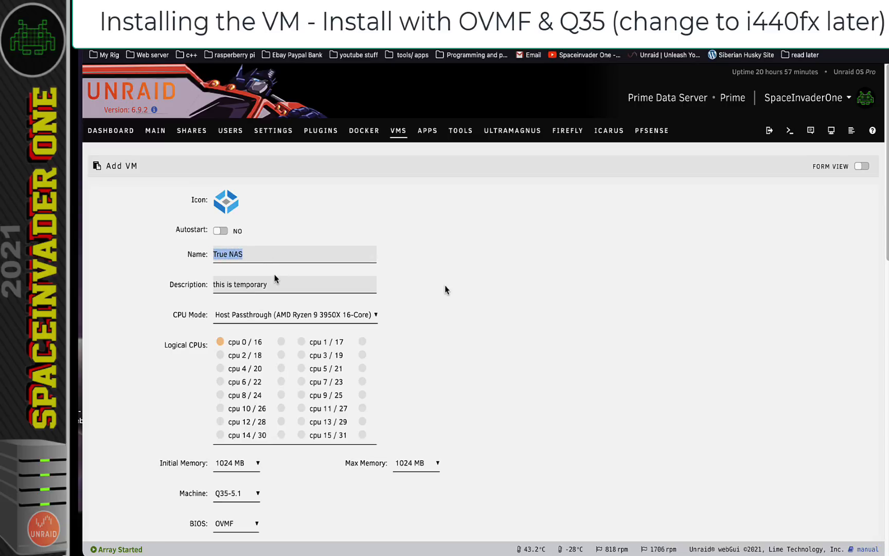
Add the cpu 2/18 pair and set initial memory to 8192 MB
click(220, 356)
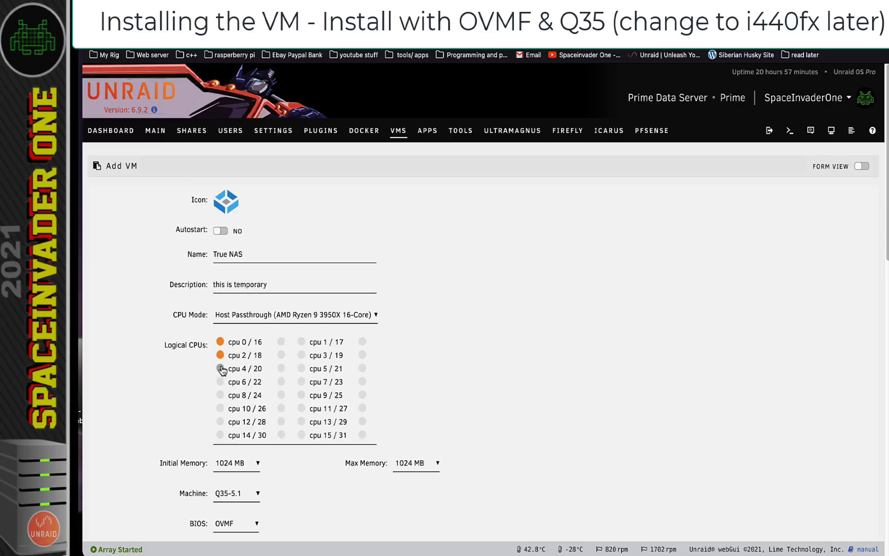
click(236, 463)
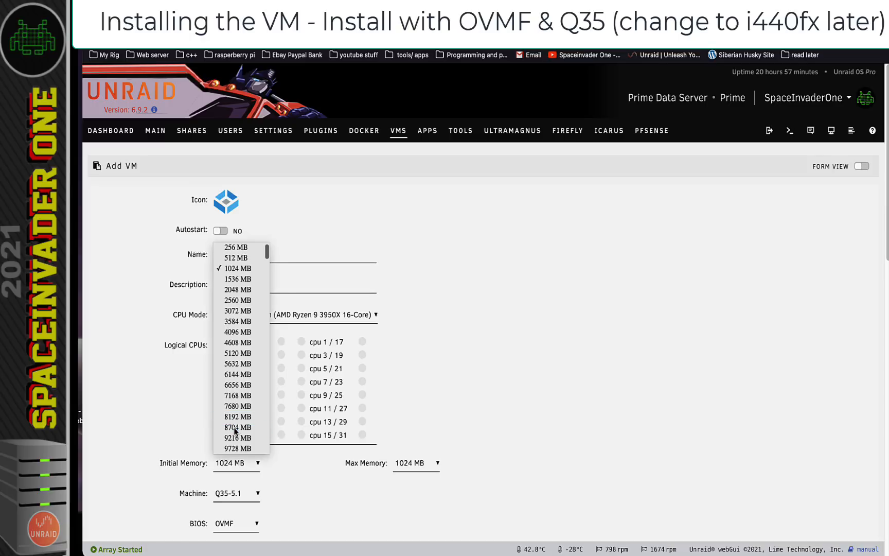
click(237, 417)
scroll(286, 465, down, 1)
scroll(286, 464, down, 2)
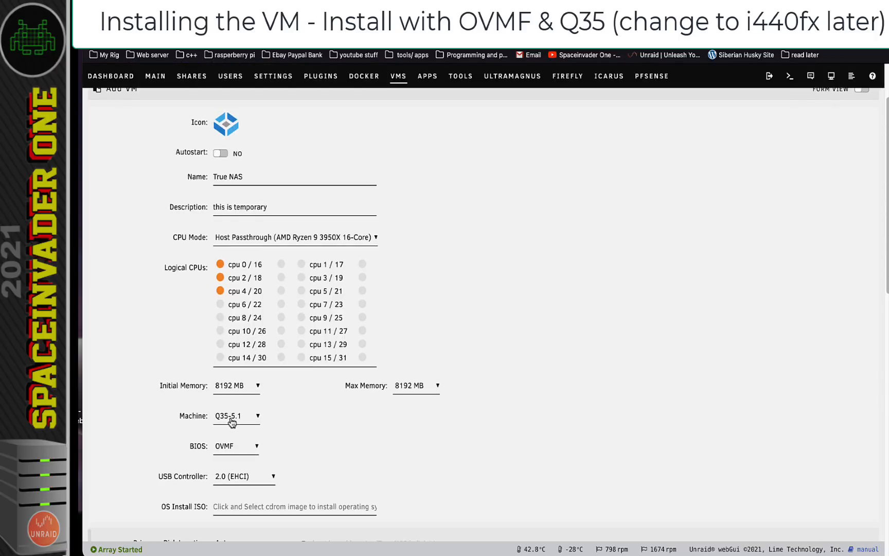
scroll(318, 443, down, 3)
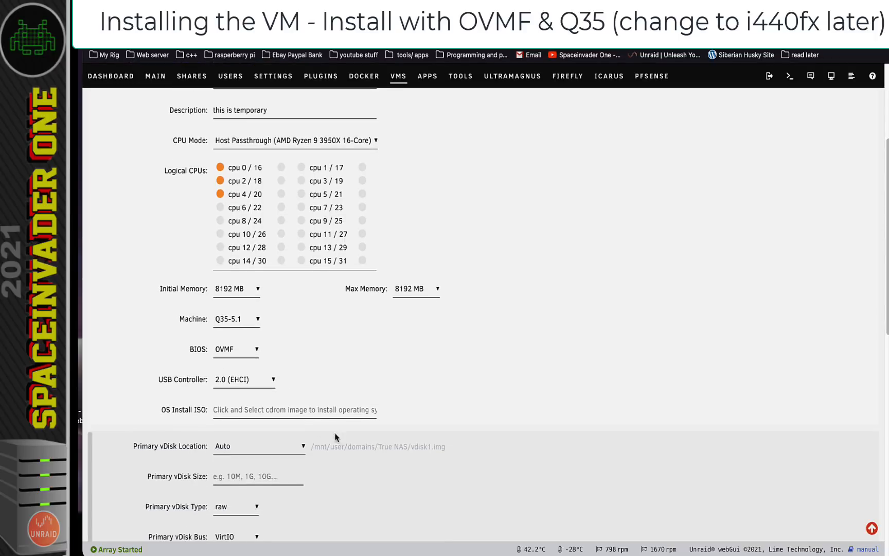
Use TrueNAS-12.0-U4.1.iso as the install ISO and set the primary vdisk size to 20G
click(221, 413)
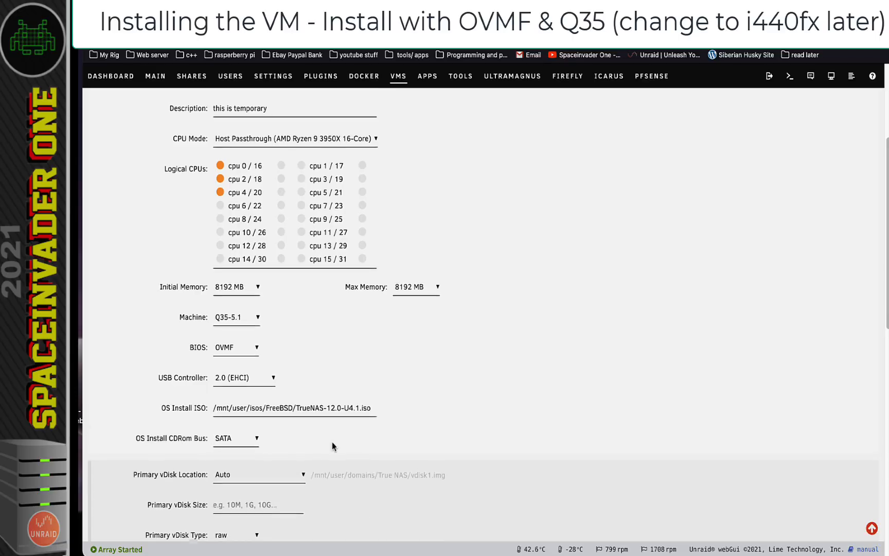
scroll(333, 442, down, 1)
scroll(333, 443, down, 3)
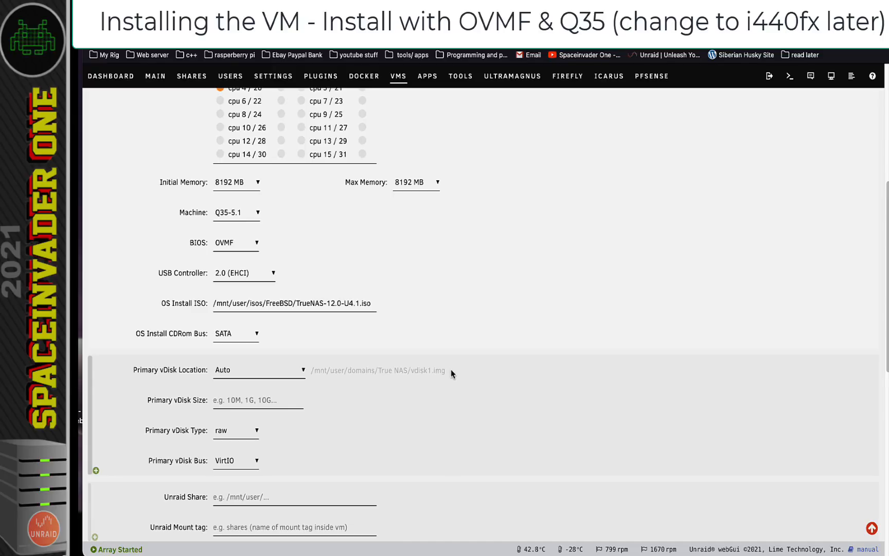
click(229, 403)
text(20G)
Set the primary vdisk bus to SATA and create the True NAS VM
scroll(301, 414, down, 1)
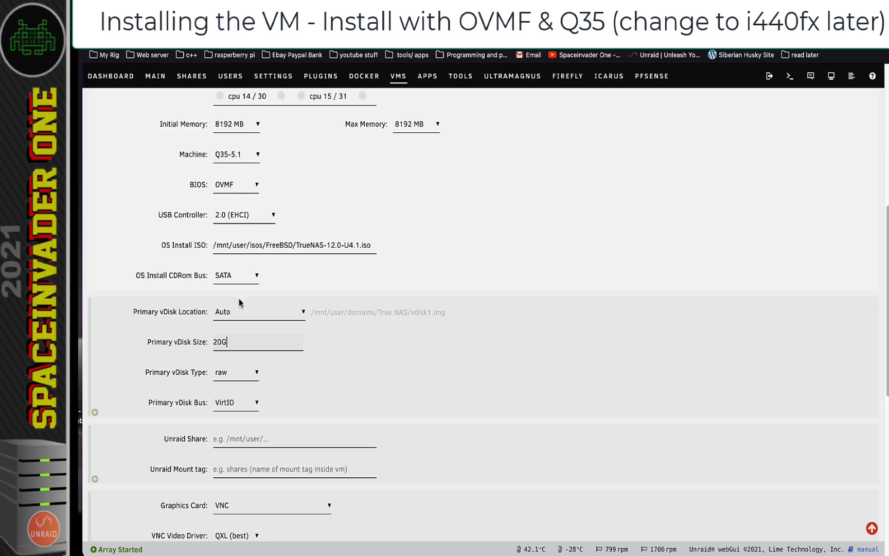
click(241, 402)
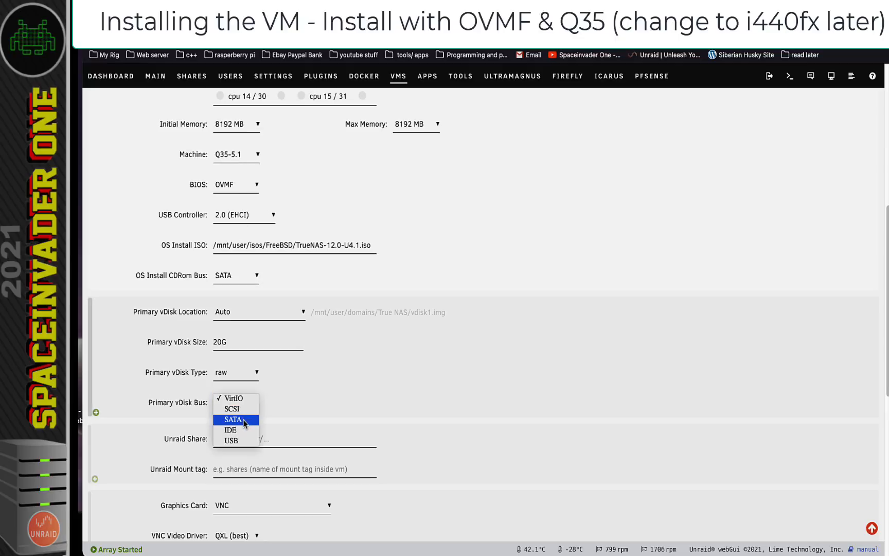
click(235, 420)
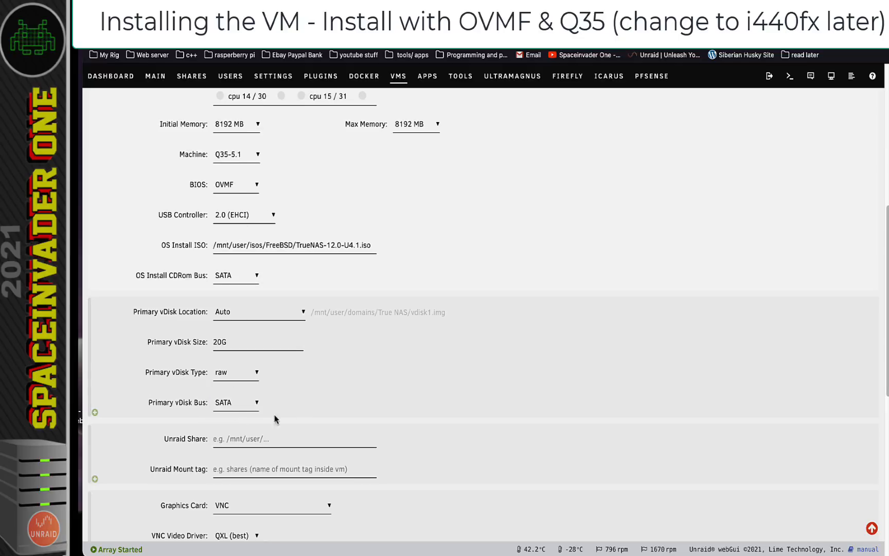
scroll(321, 358, down, 5)
scroll(322, 358, down, 4)
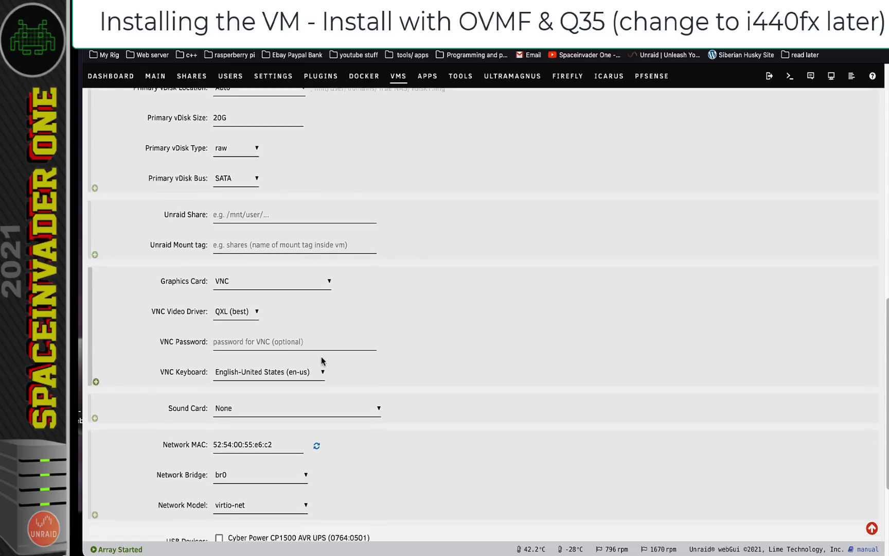
scroll(322, 361, down, 1)
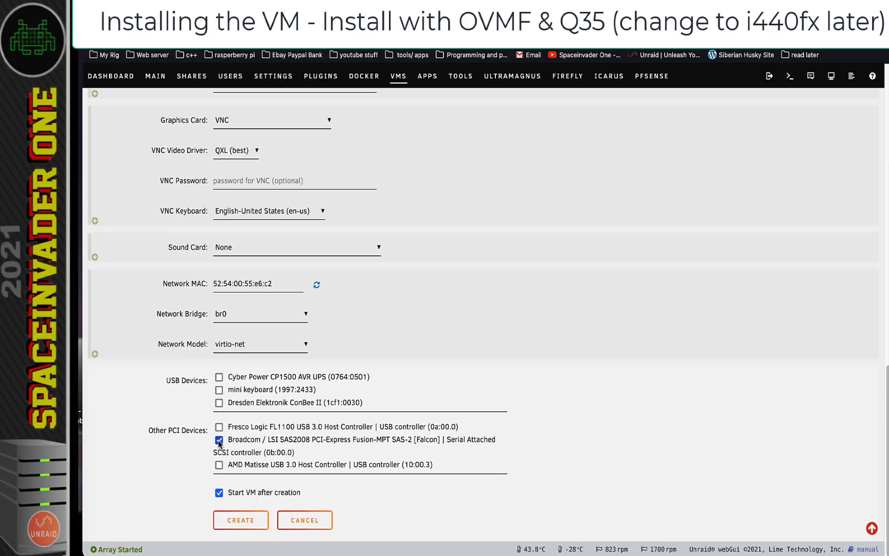
click(240, 520)
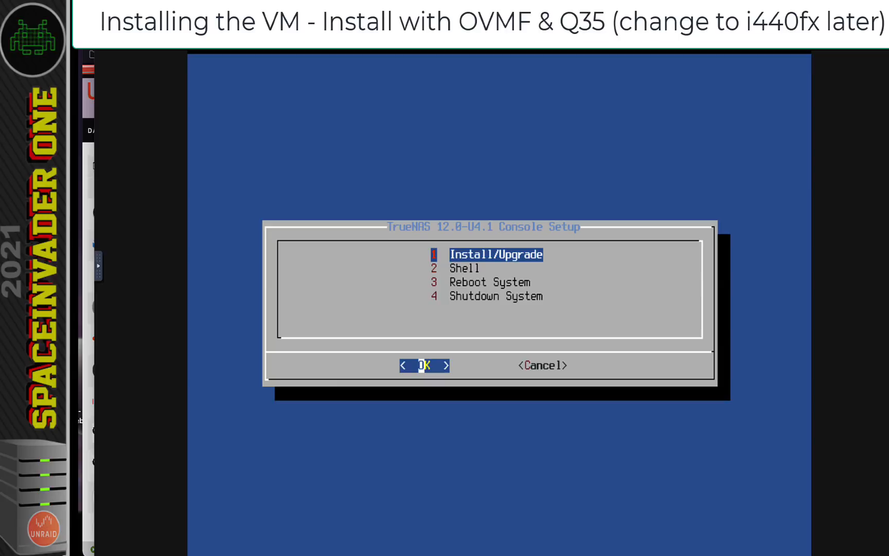
Start Install/Upgrade, pick the 20 GiB QEMU disk ada0, and agree to erase it
key(Return)
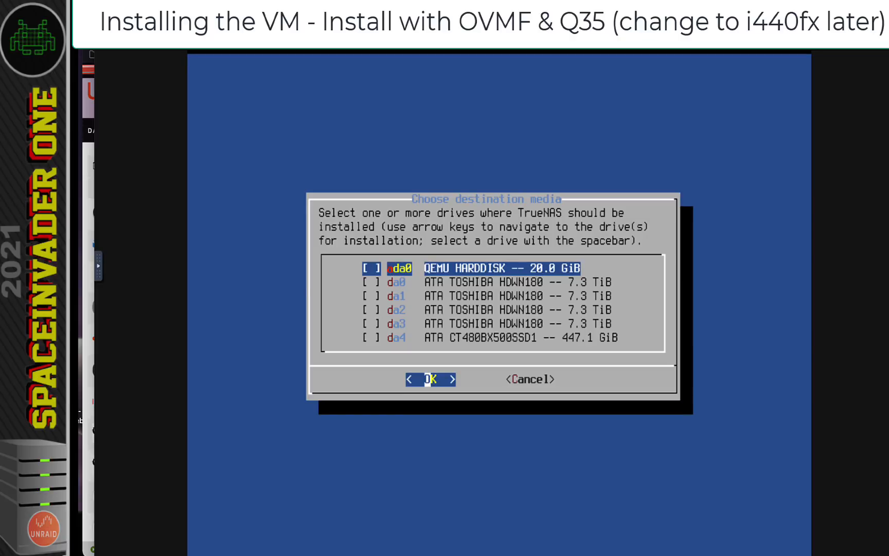
key(Down)
key(Down)
key(Down)
key(Down)
key(Down)
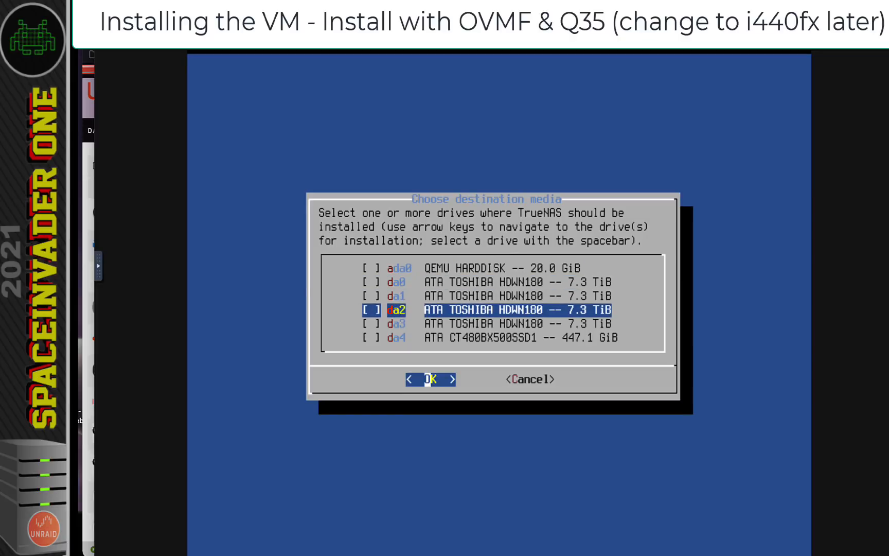
key(Up)
key(Up)
key(Up)
key(Up)
key(Up)
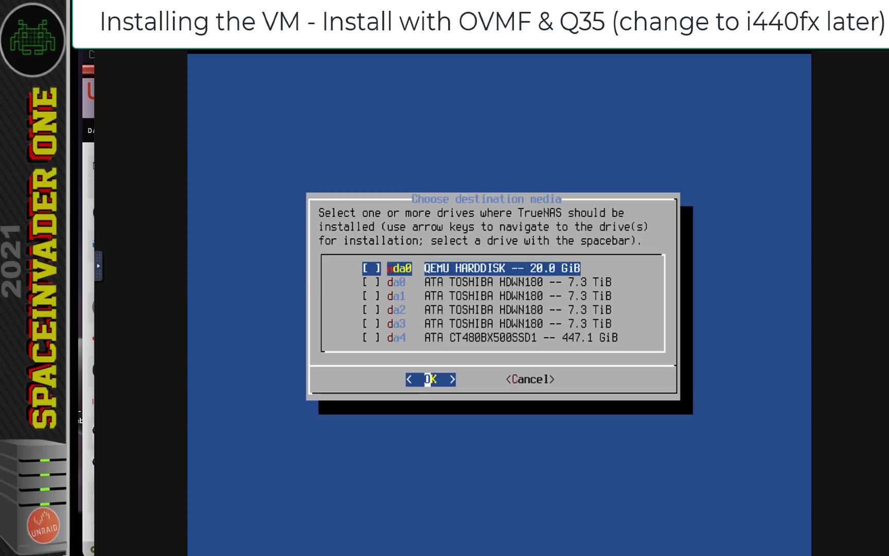
key(space)
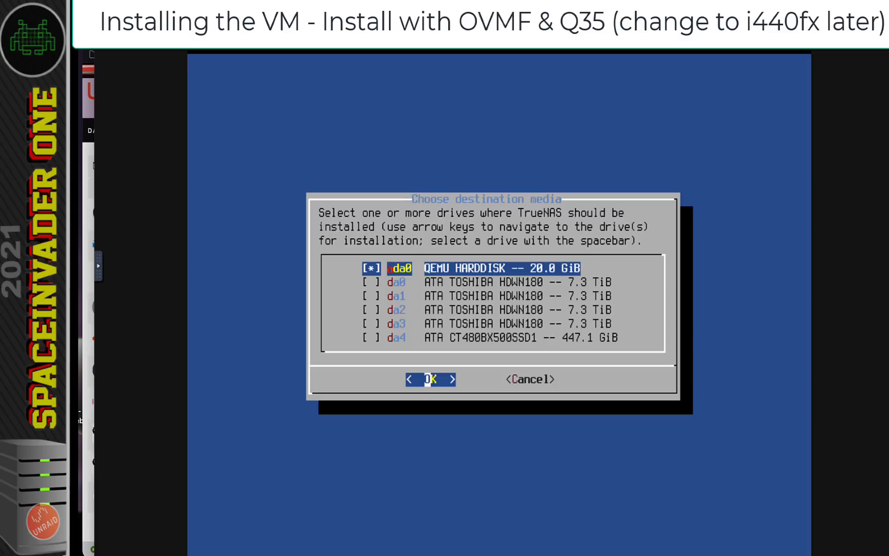
key(Return)
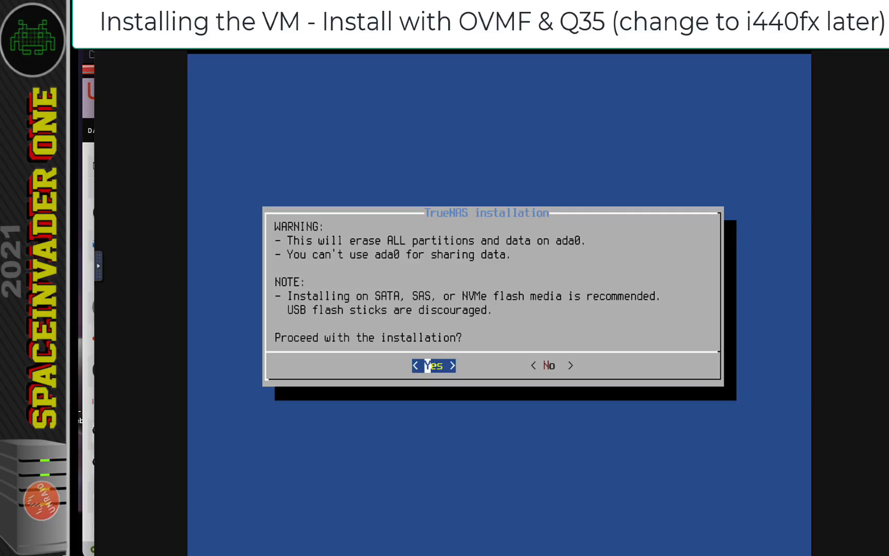
key(Return)
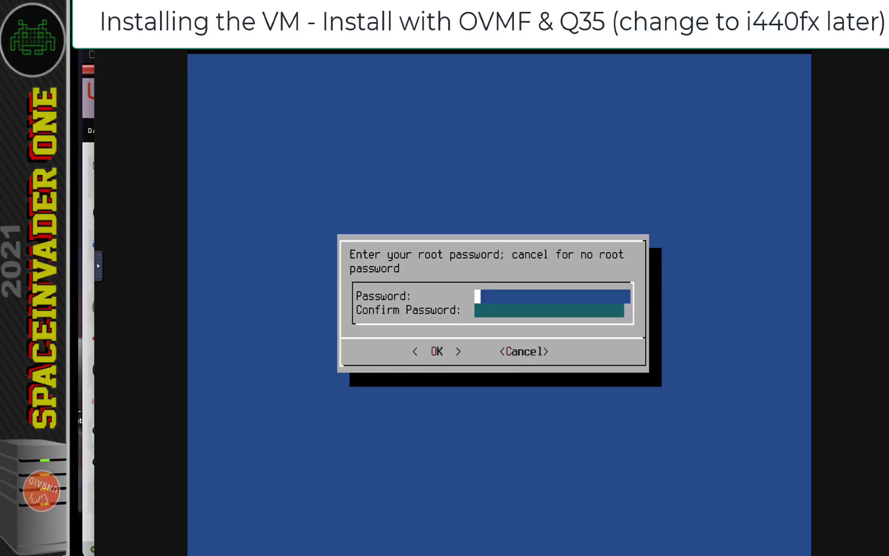
Enter and confirm a root password, choose UEFI boot, and acknowledge the successful install
text(****)
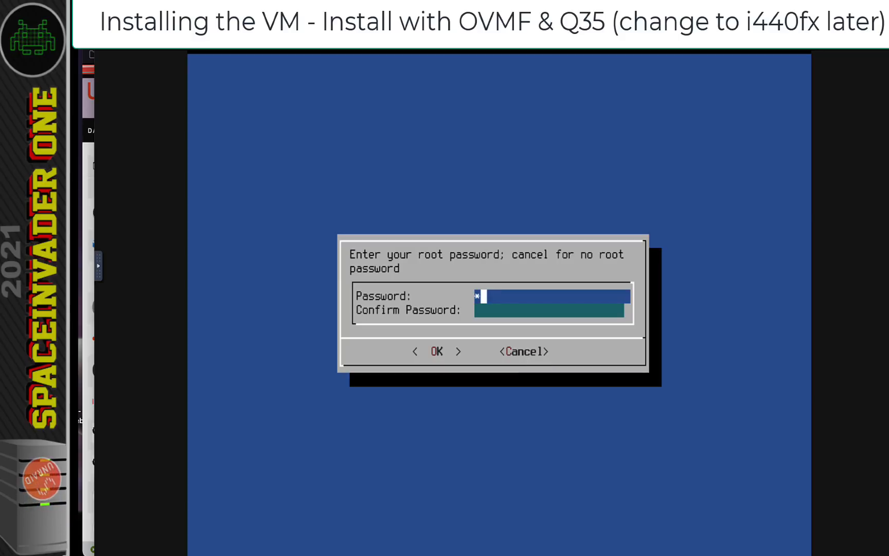
key(Tab)
text(****)
key(Tab)
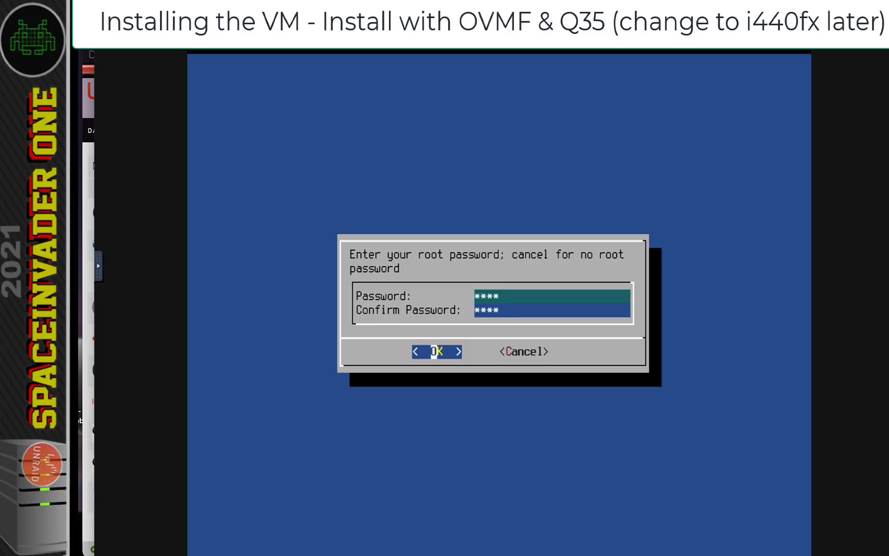
key(Return)
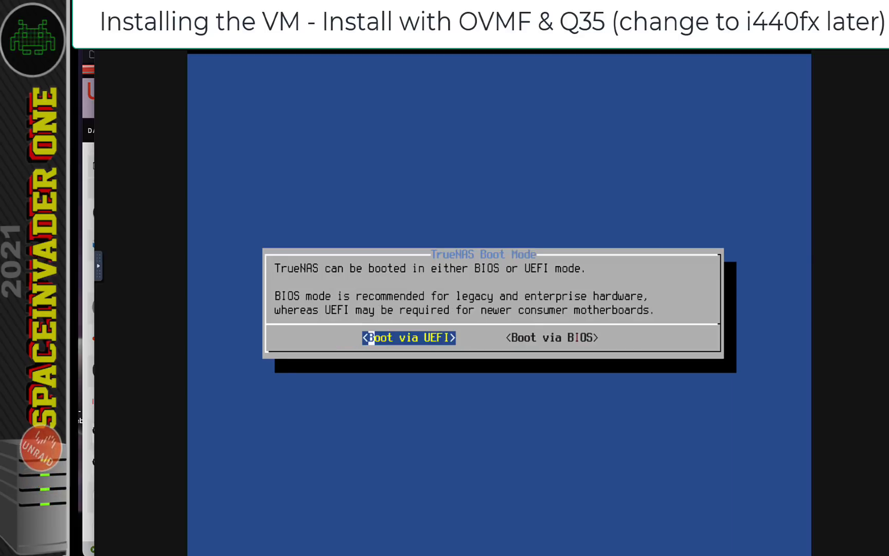
key(Return)
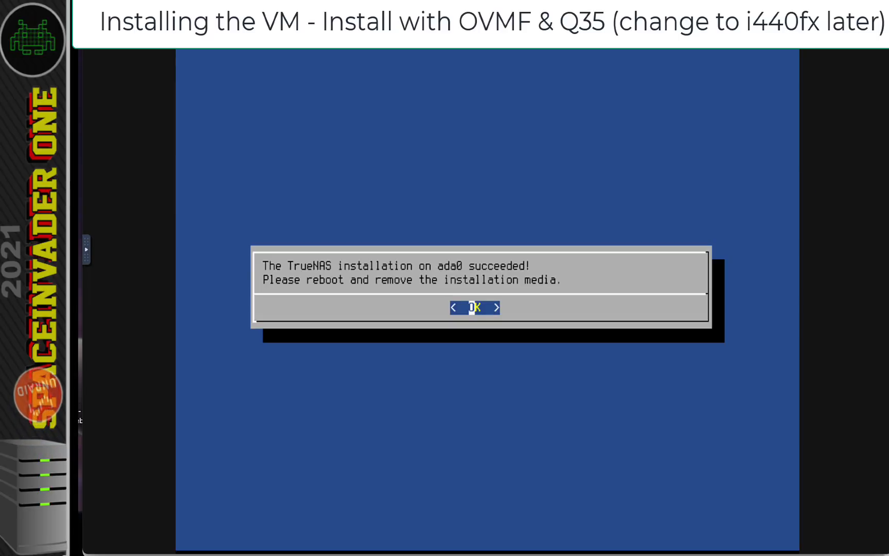
key(Return)
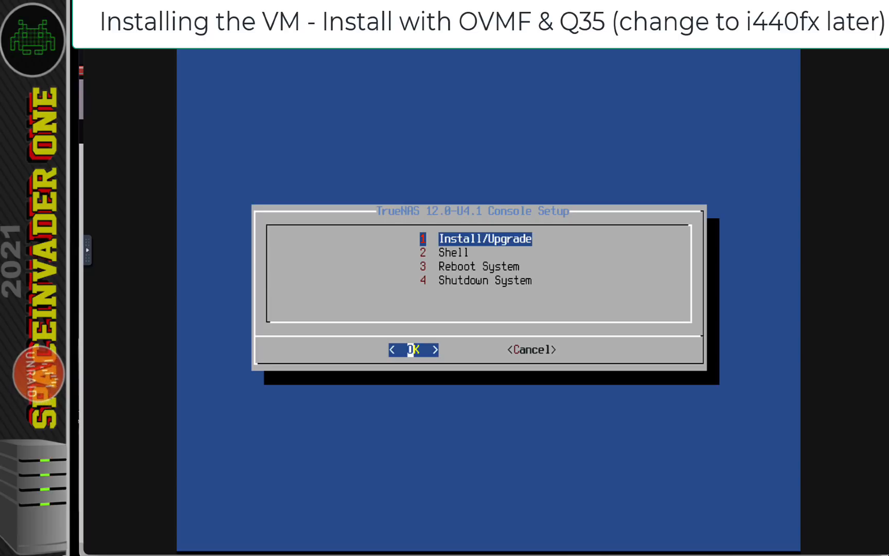
Reboot into the installed TrueNAS, then shut it down via console option 11 confirmed with y
key(Down)
key(Down)
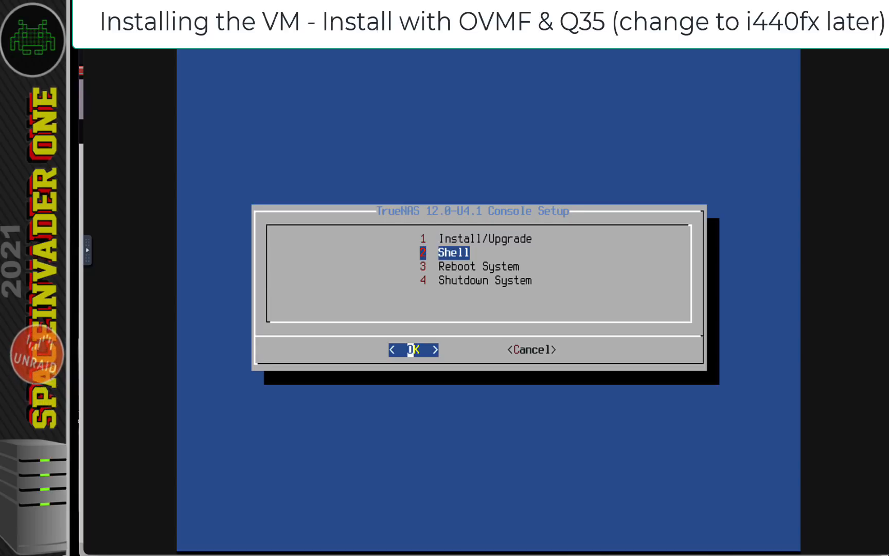
key(Return)
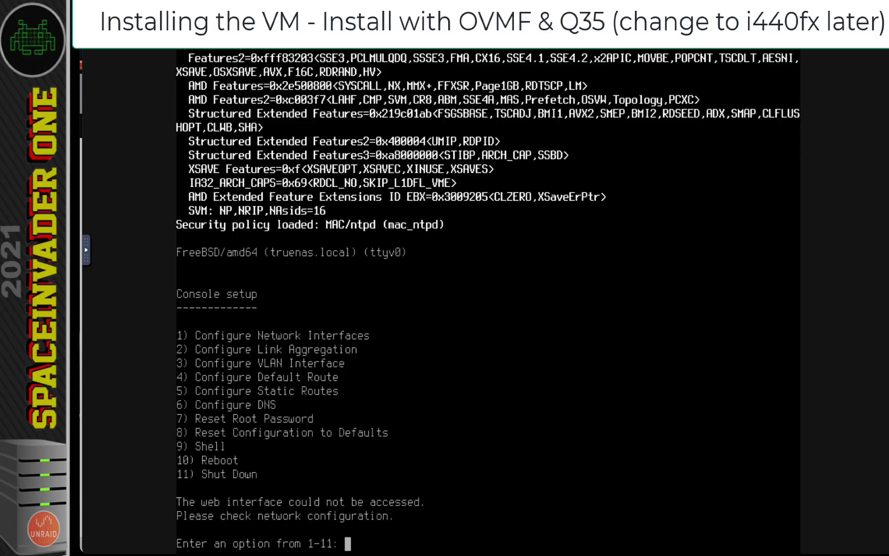
key(Return)
text(y)
key(Return)
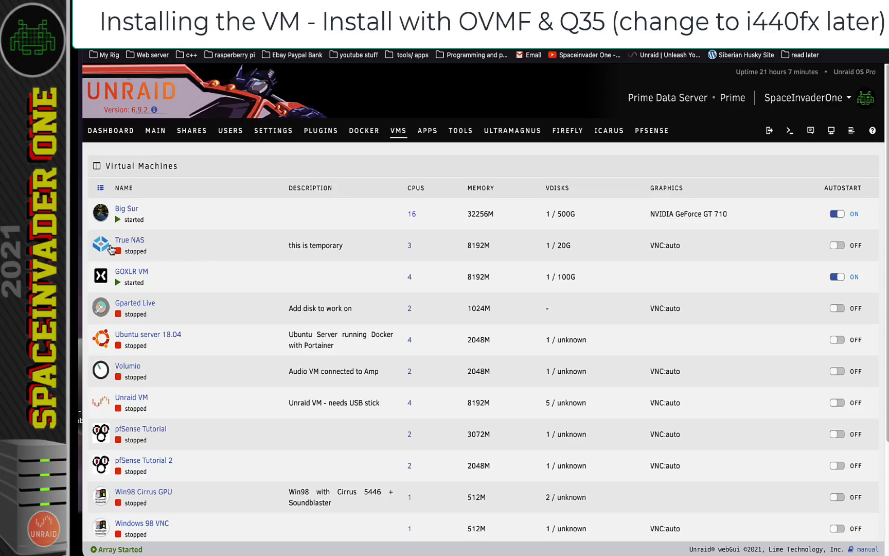
Copy the default vDisk path from the True NAS VM's edit page
click(105, 249)
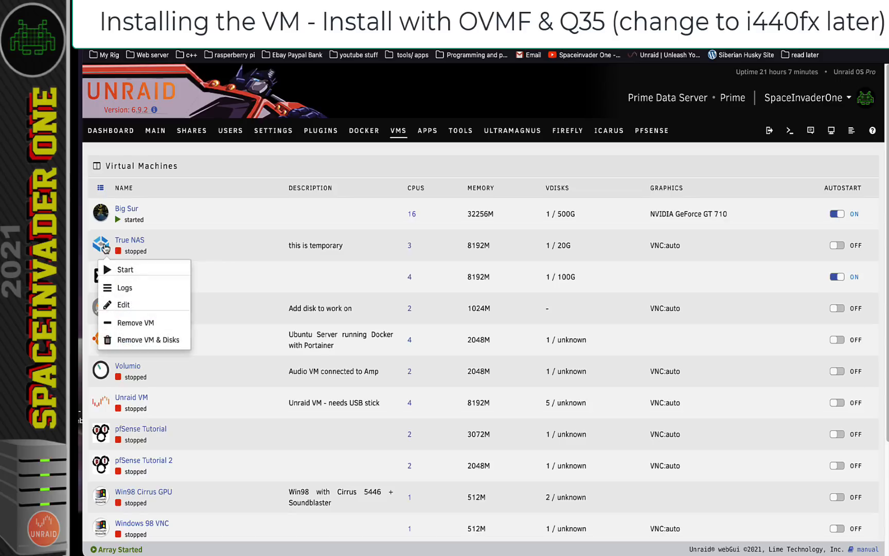
click(126, 305)
scroll(466, 399, down, 5)
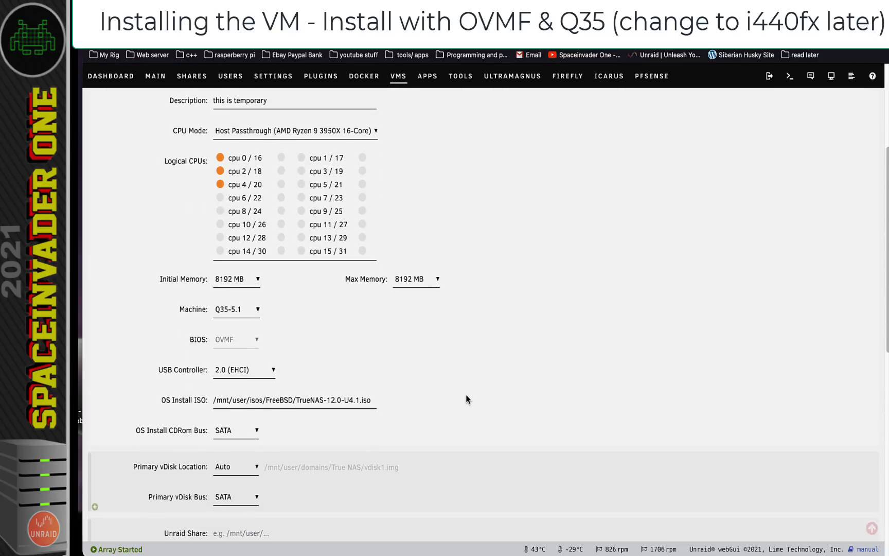
drag(398, 428, 277, 431)
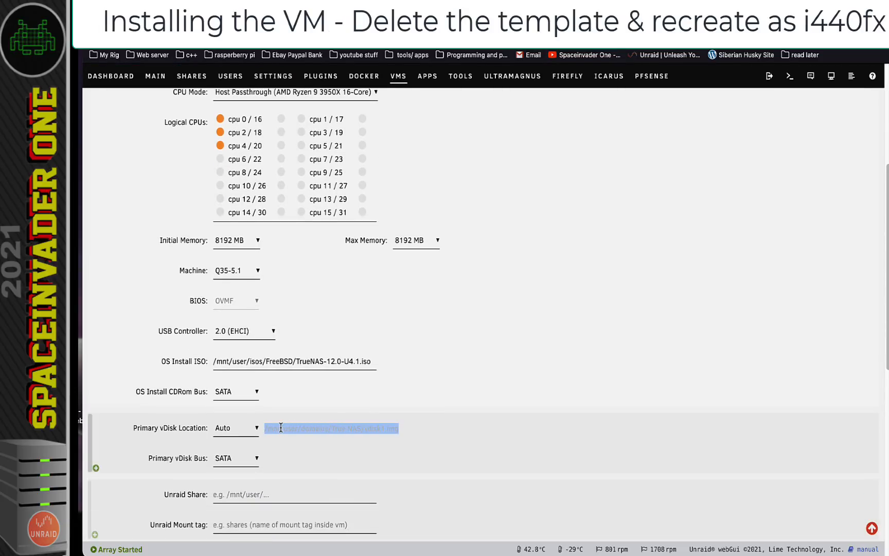
right_click(281, 428)
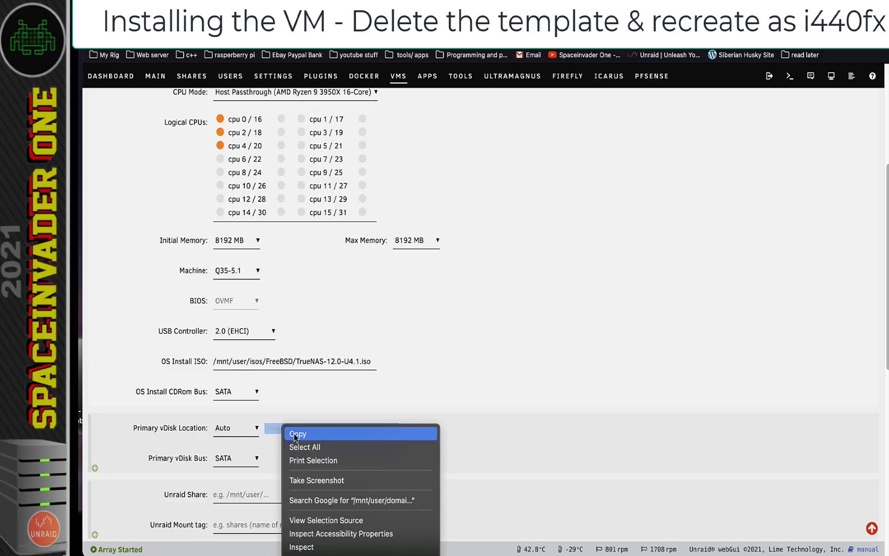
click(296, 433)
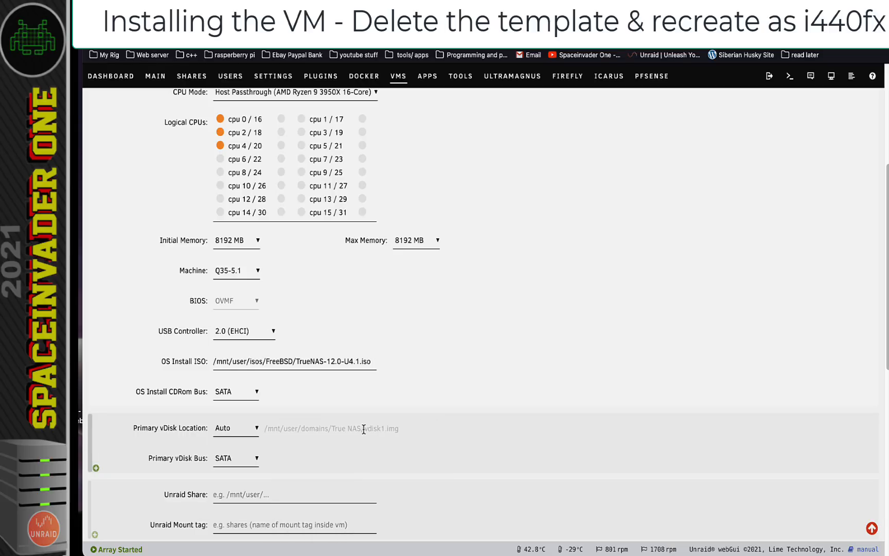
drag(364, 428, 345, 428)
scroll(384, 121, up, 4)
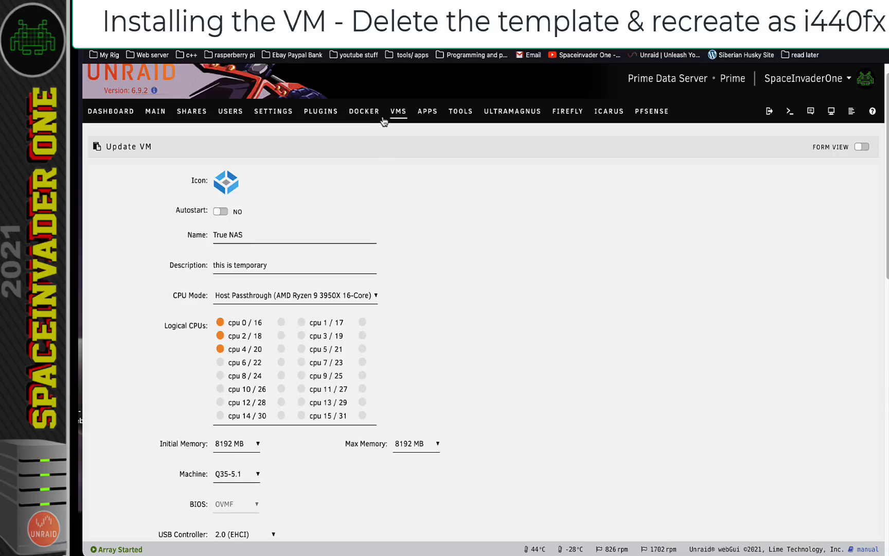
Remove the True NAS VM from the VMs list and start adding a new VM
click(399, 115)
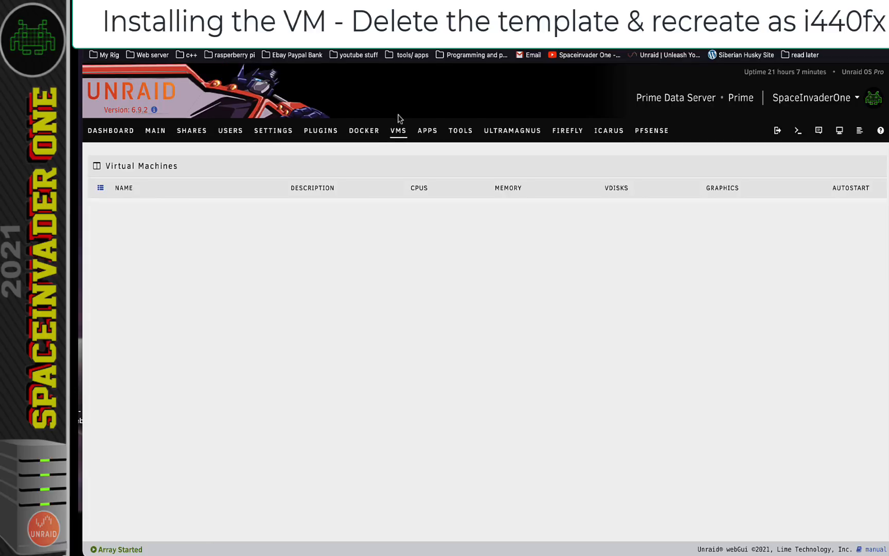
click(101, 248)
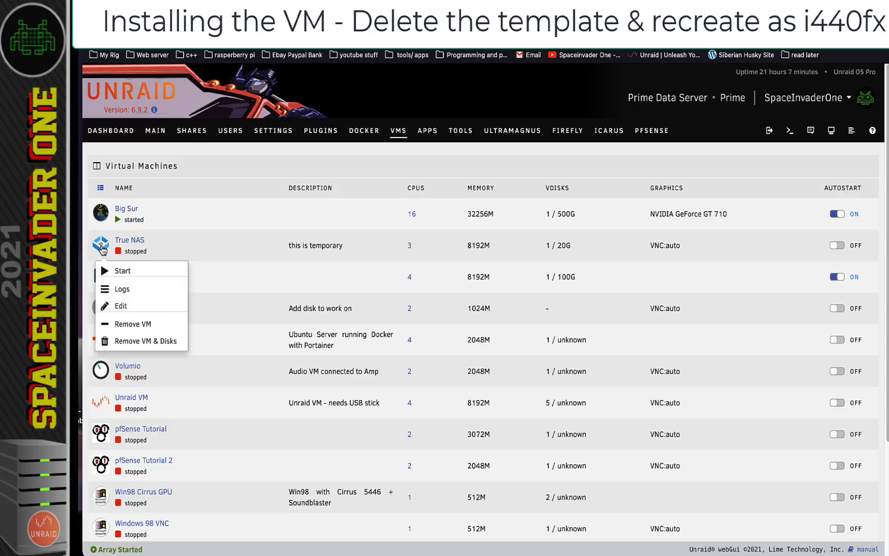
click(152, 341)
scroll(231, 253, down, 2)
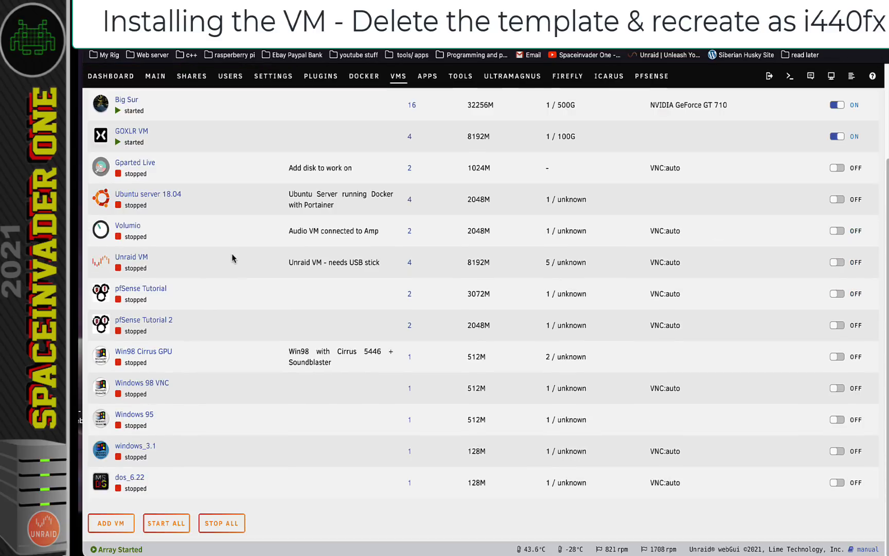
click(118, 525)
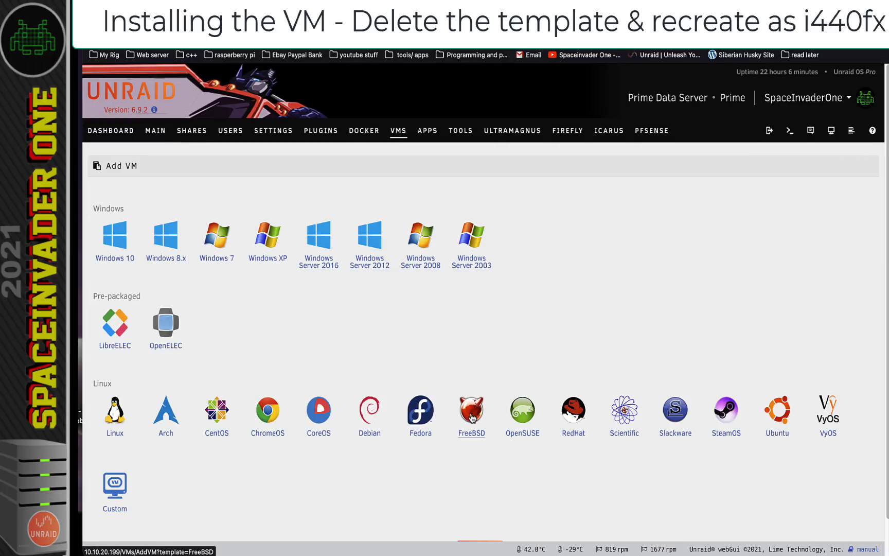
Base the new VM on the FreeBSD template, named True NAS with the TrueNAS icon
click(472, 414)
double_click(211, 259)
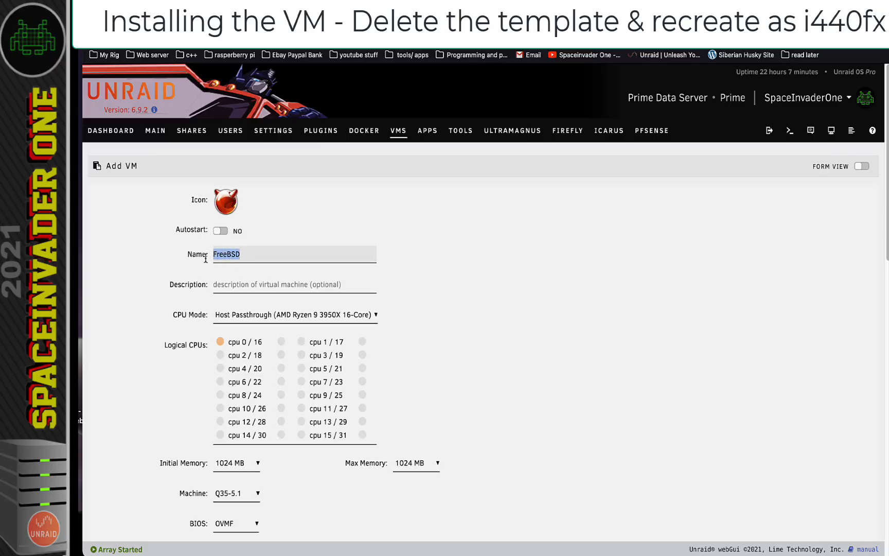
text(True NAS)
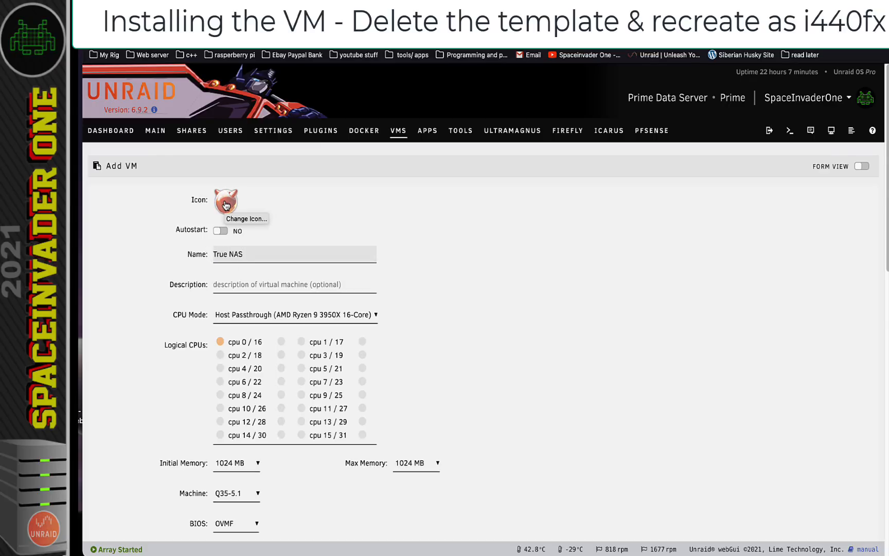
click(225, 205)
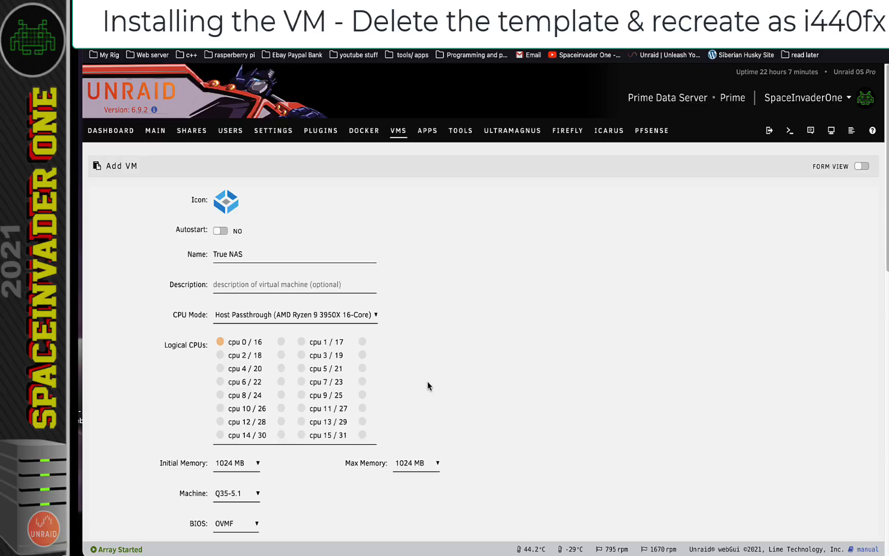
Pin the VM to cpu 3/19 and 5/21, dropping cpu 0/16
click(363, 370)
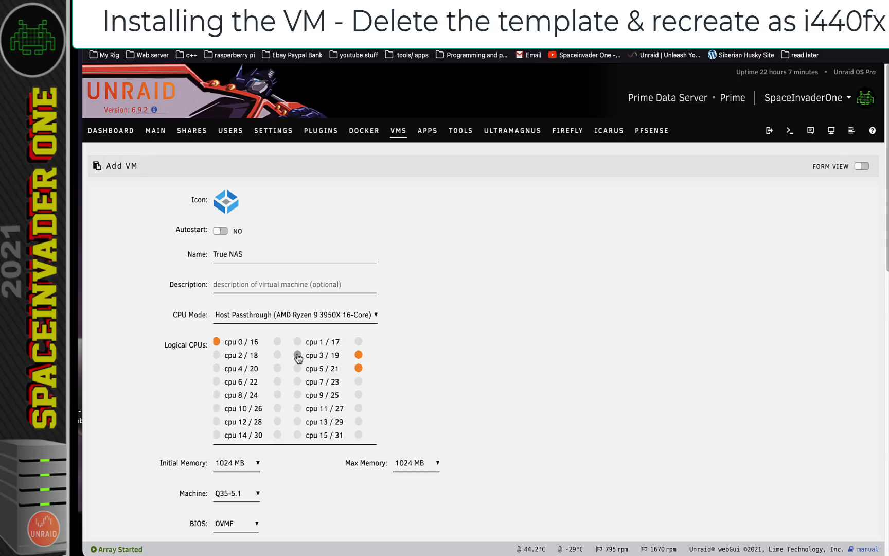
click(217, 341)
scroll(293, 462, down, 2)
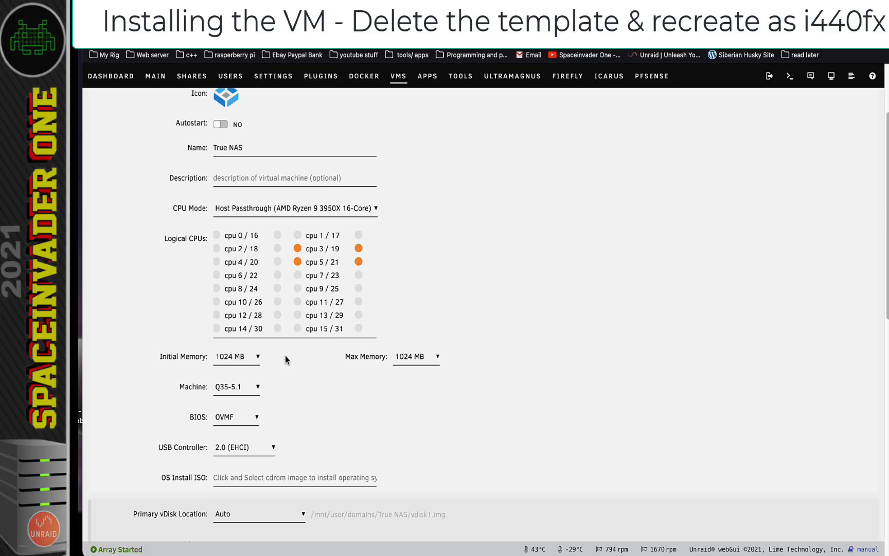
click(246, 359)
drag(267, 324, 253, 355)
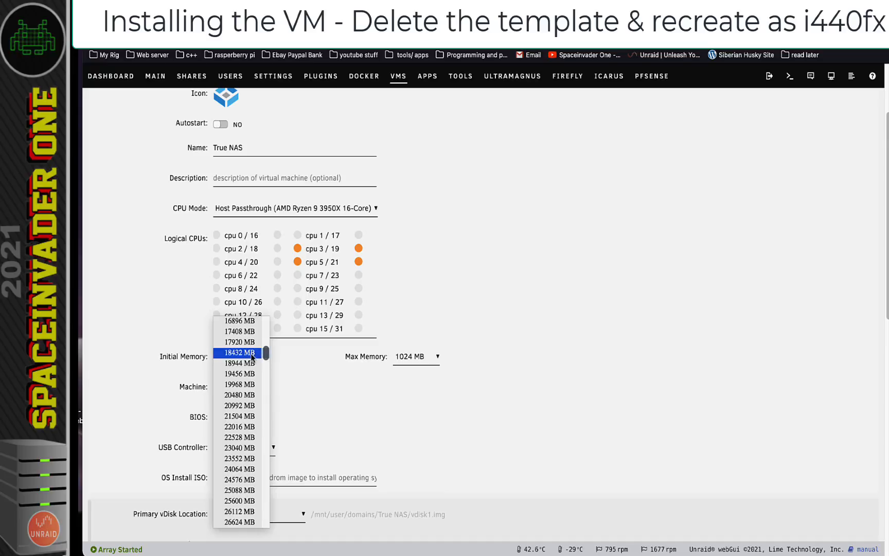
Set 24064 MB initial memory and the i440fx-5.1 machine type
click(241, 469)
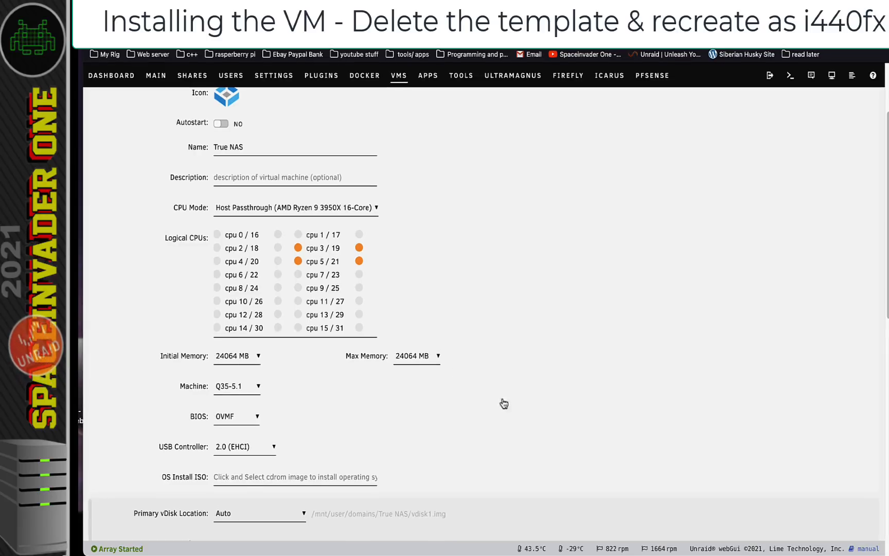
click(236, 391)
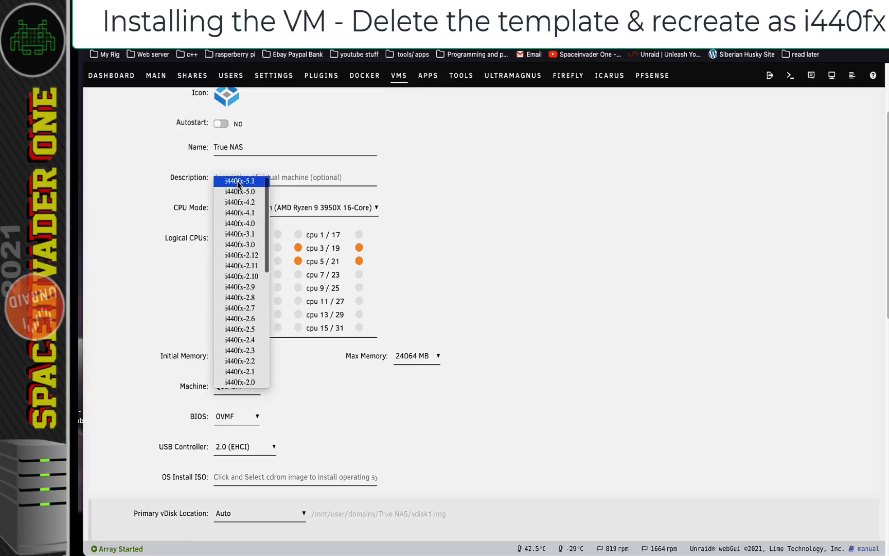
click(238, 181)
scroll(298, 380, down, 1)
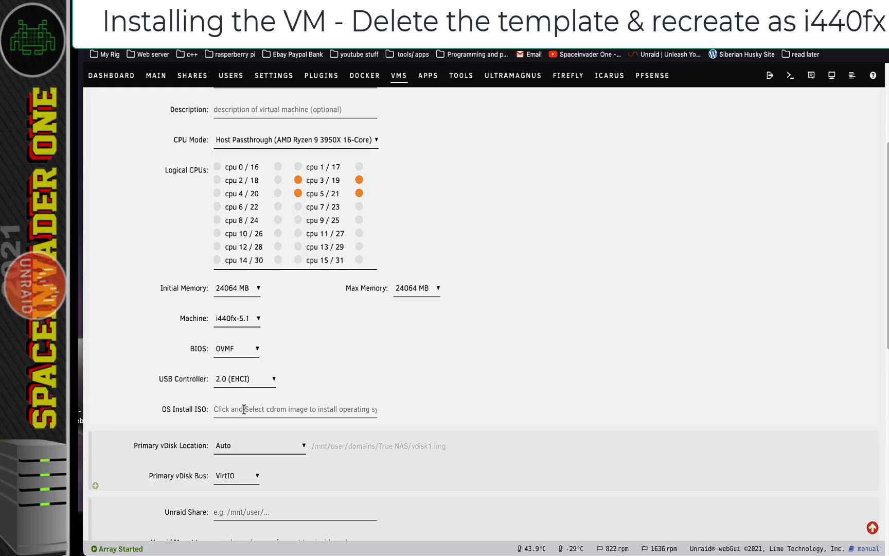
scroll(232, 406, down, 1)
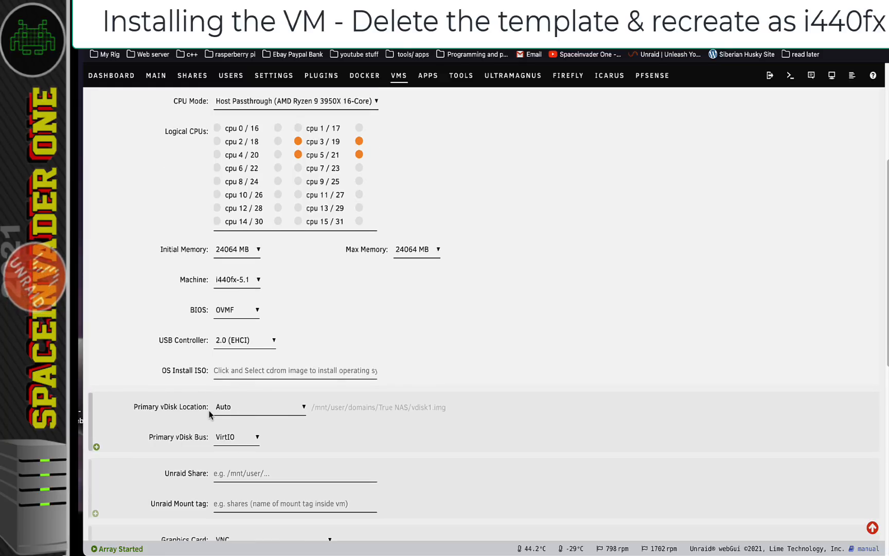
Edit the vDisk path, clearing its leading part and the VM folder name
drag(311, 407, 449, 409)
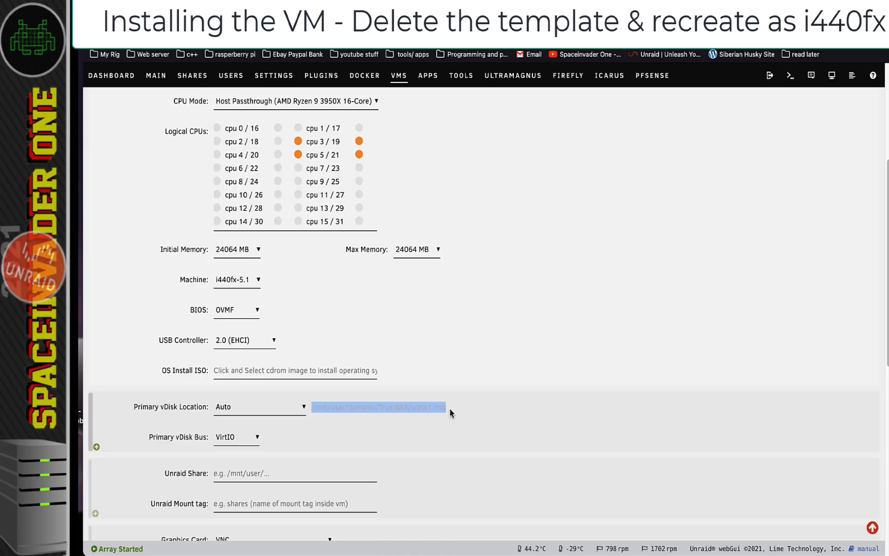
click(421, 425)
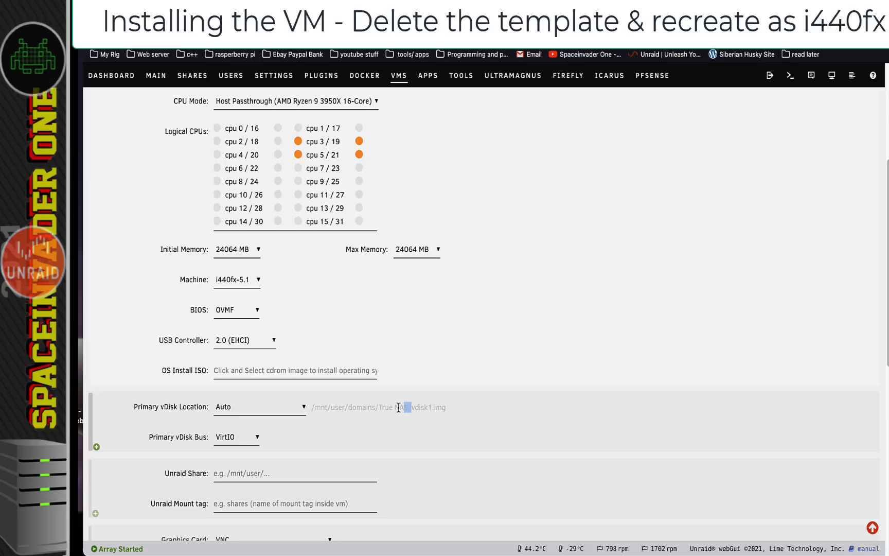
drag(411, 407, 345, 407)
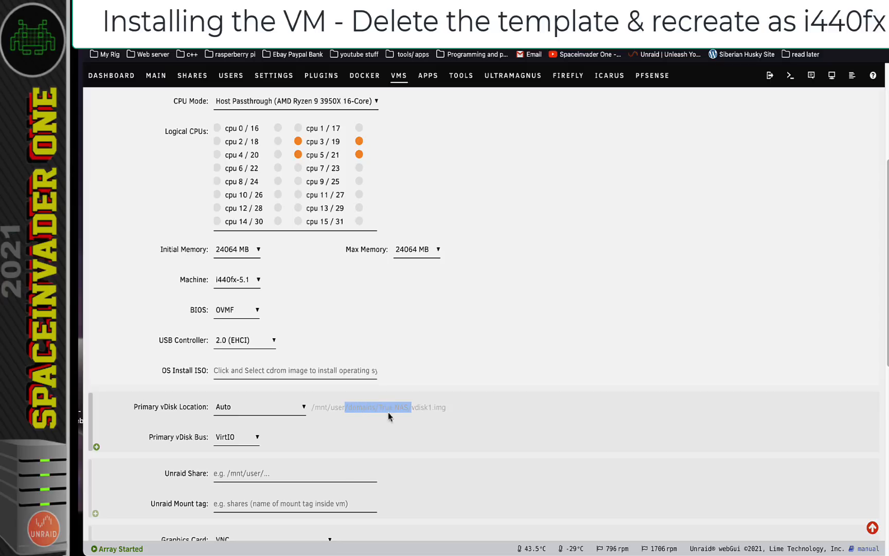
scroll(386, 409, up, 5)
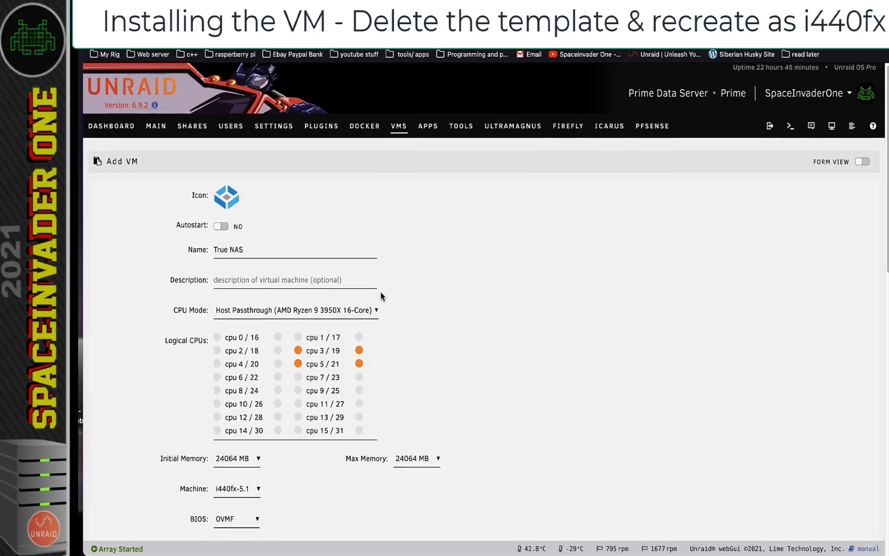
scroll(380, 290, down, 4)
scroll(382, 294, down, 1)
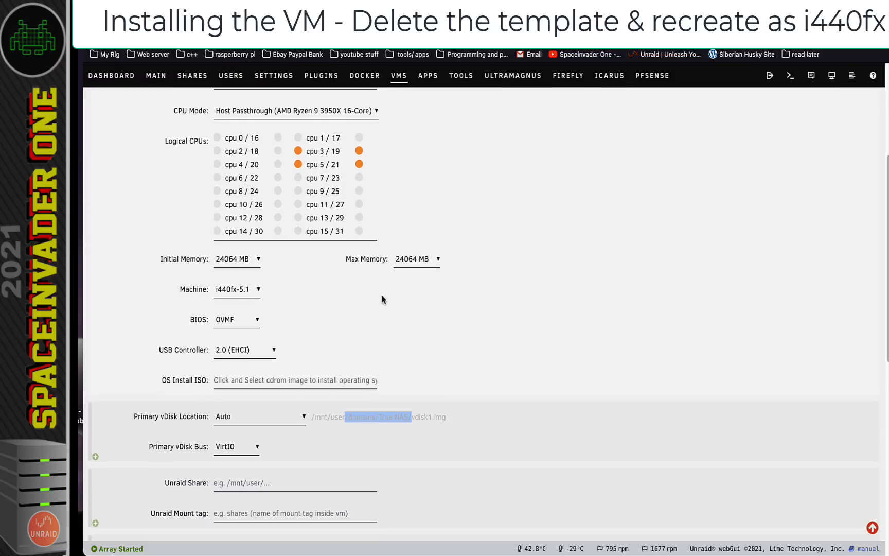
click(417, 427)
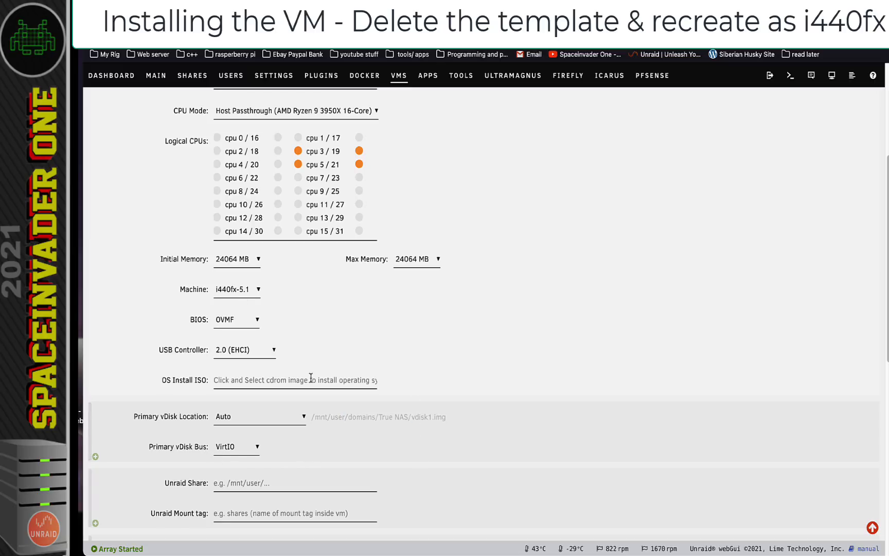
scroll(310, 383, down, 3)
scroll(307, 381, down, 4)
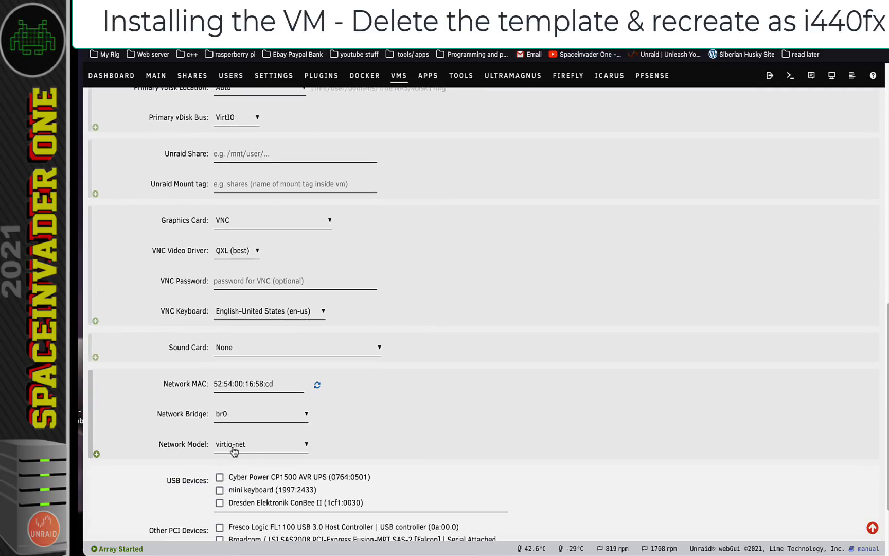
Choose the virtio network model, then create the True NAS VM and start it
click(254, 449)
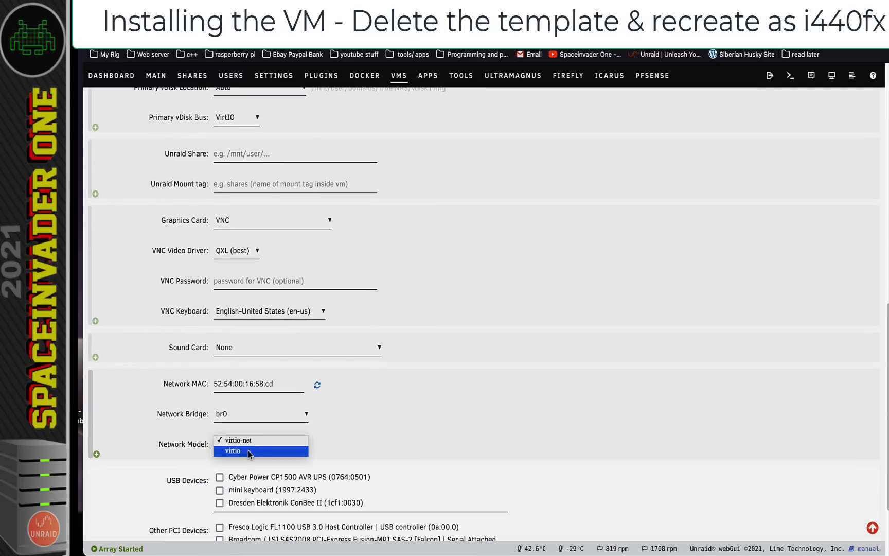
click(248, 451)
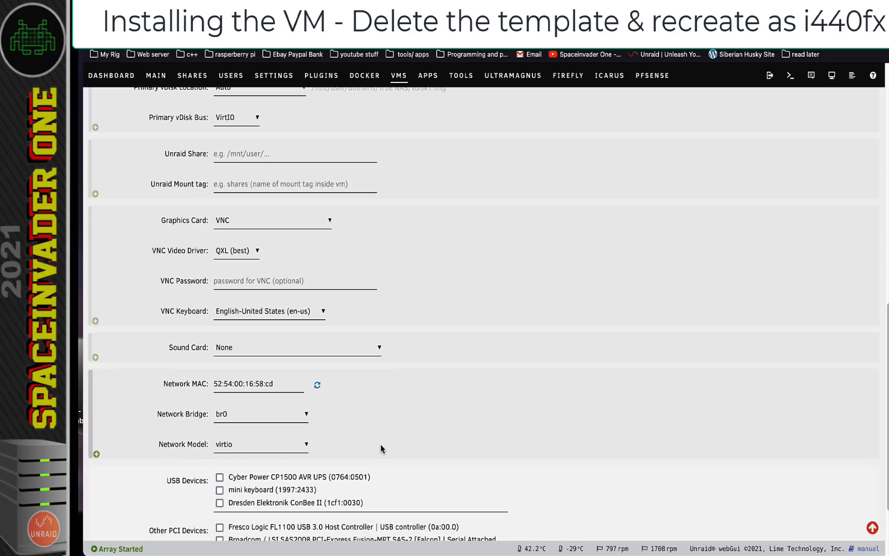
scroll(381, 448, down, 2)
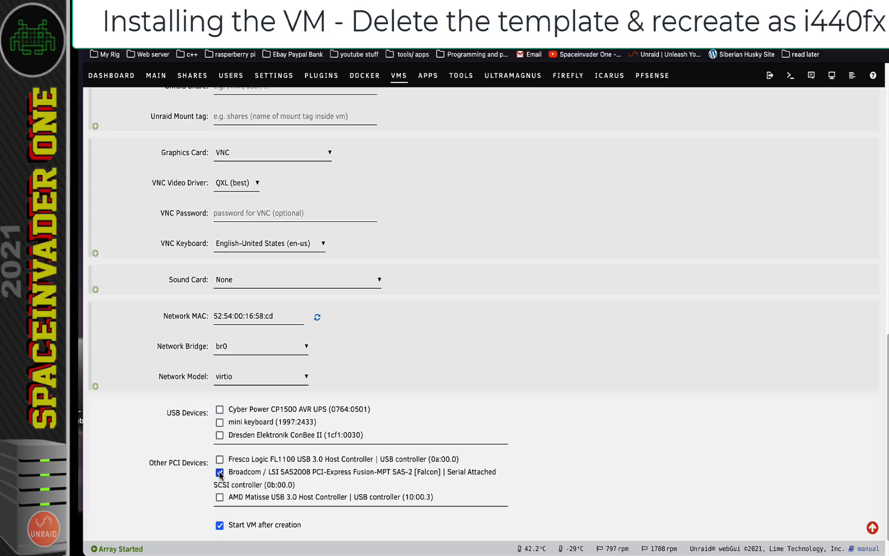
scroll(350, 474, down, 1)
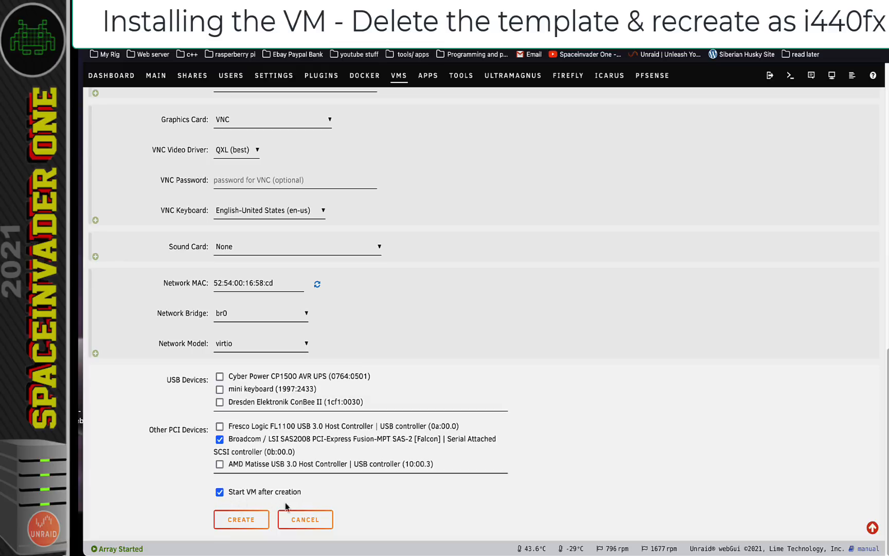
click(241, 520)
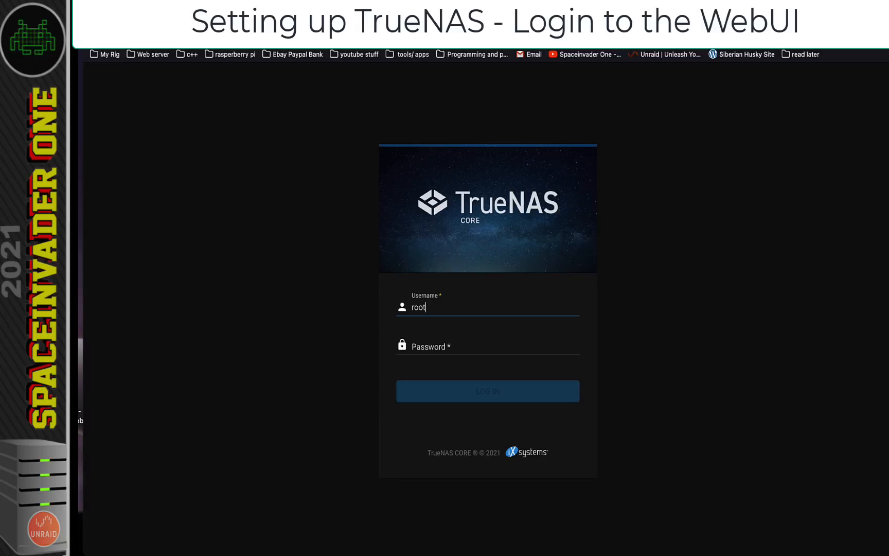
Log in to TrueNAS as root with the account password and open System > General
key(Tab)
text(***)
key(Return)
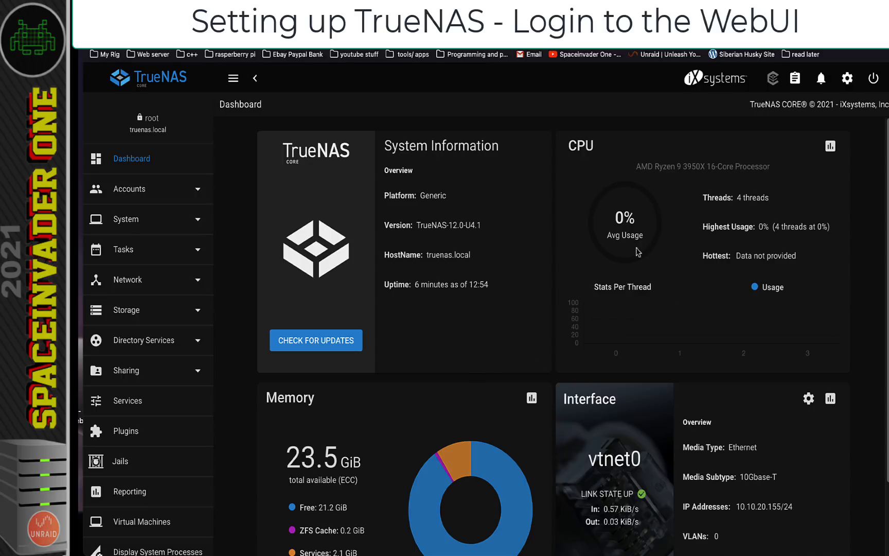
click(128, 223)
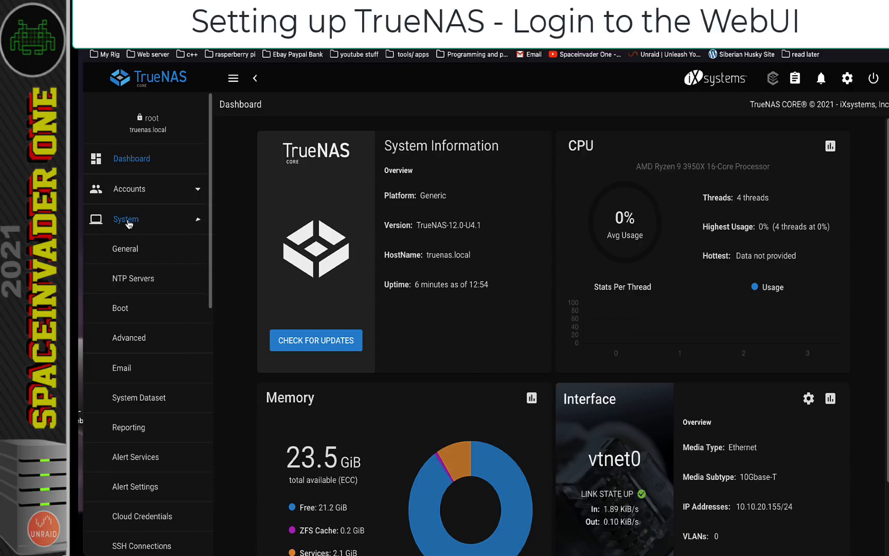
click(129, 249)
Save timezone Europe/London and date format July 29, 2021, then return to the Dashboard
click(425, 413)
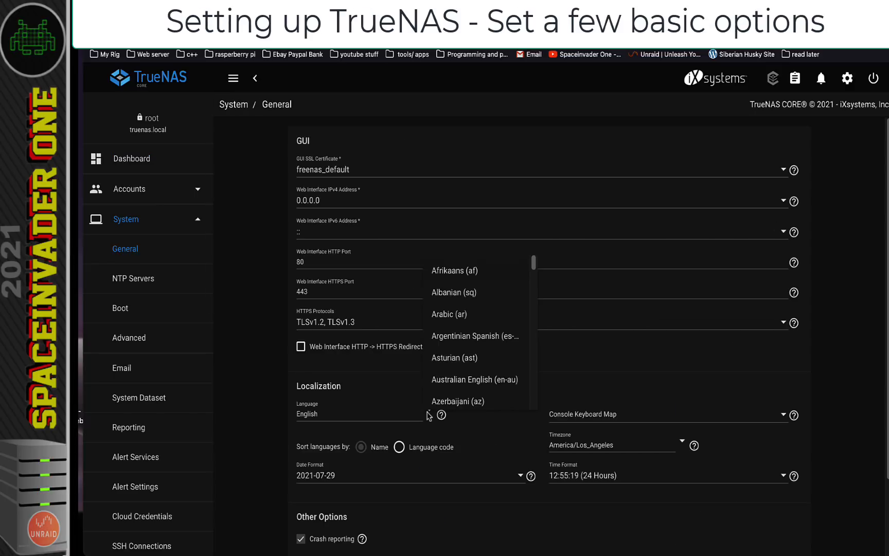
click(427, 412)
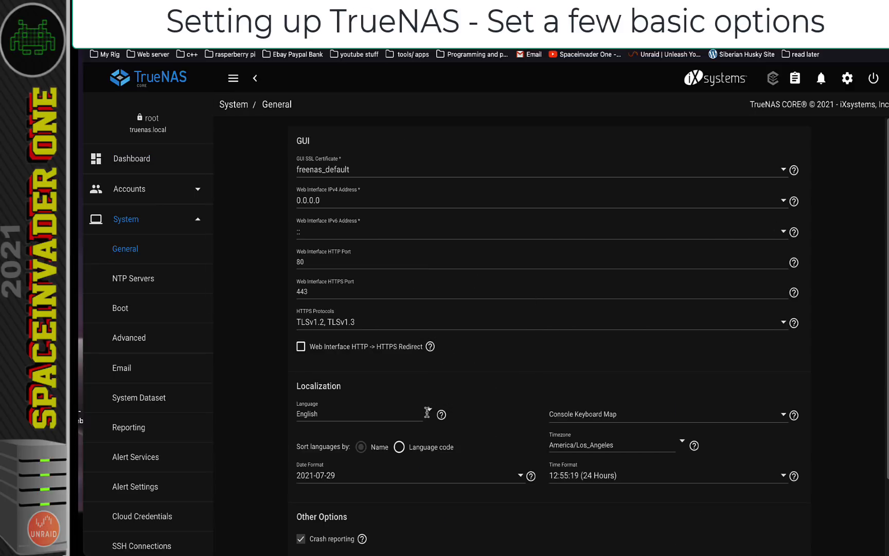
click(670, 445)
scroll(592, 370, down, 3)
click(609, 399)
click(492, 482)
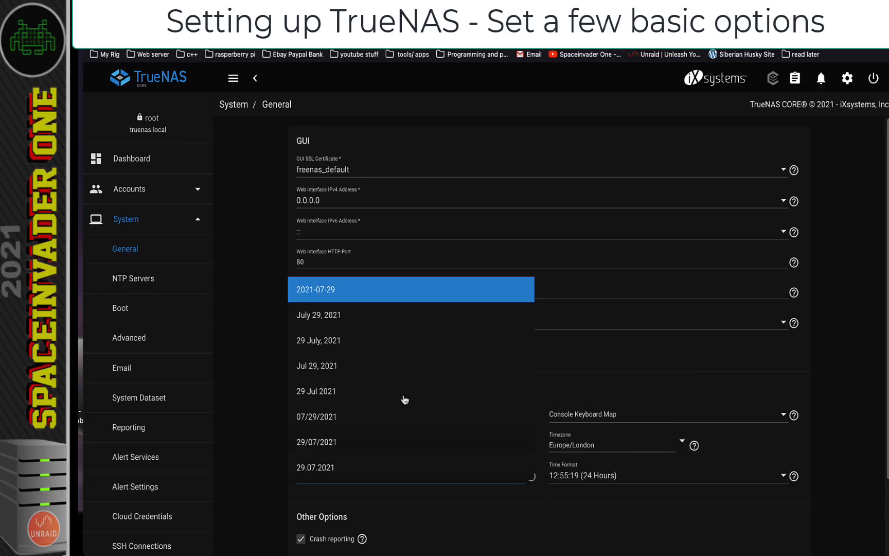
click(335, 320)
scroll(376, 176, down, 3)
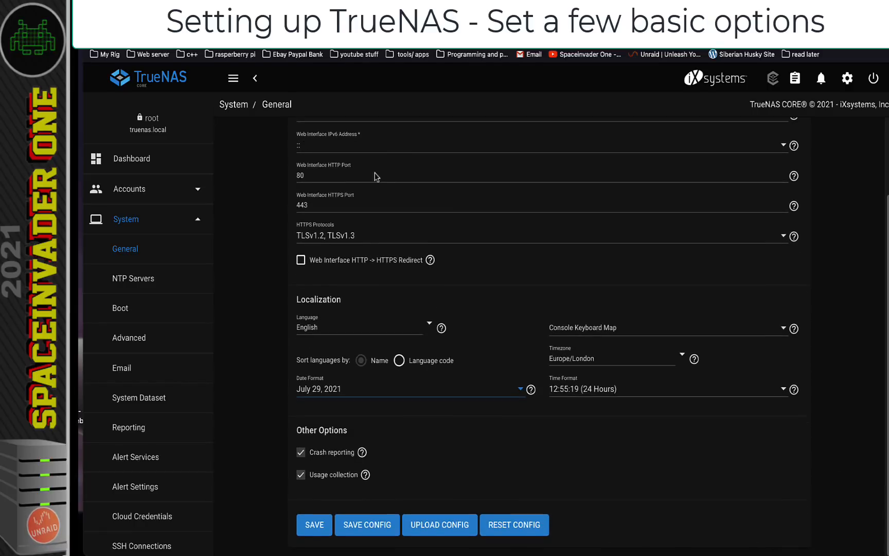
click(313, 524)
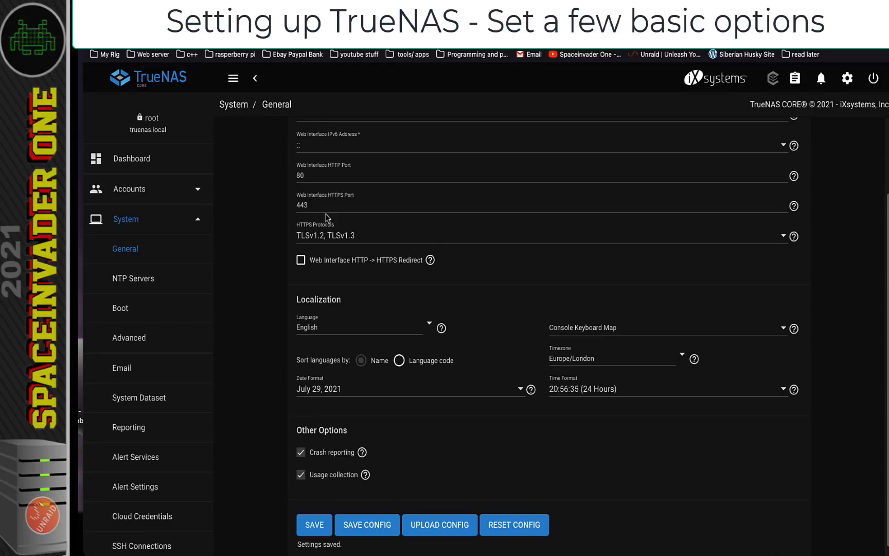
click(135, 161)
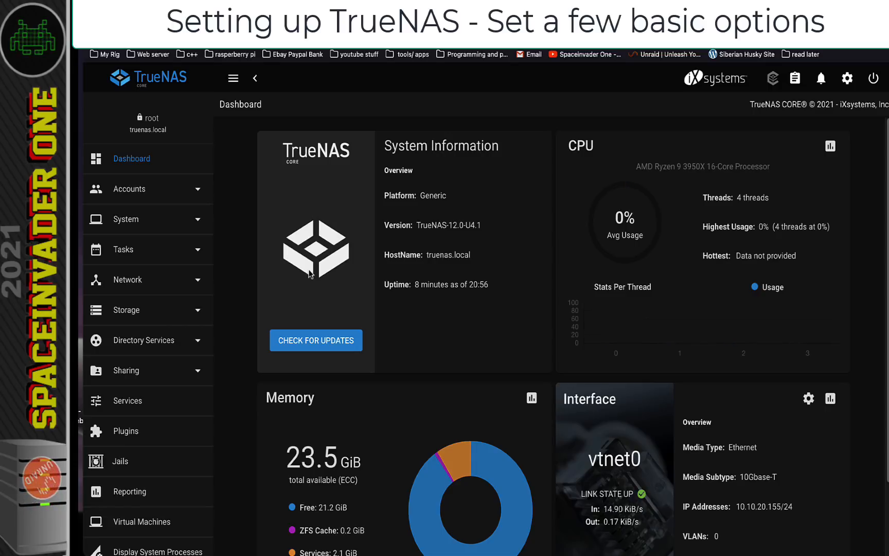
In Preferences, choose the iX Dark theme and enable the retro FreeNAS logo
click(852, 86)
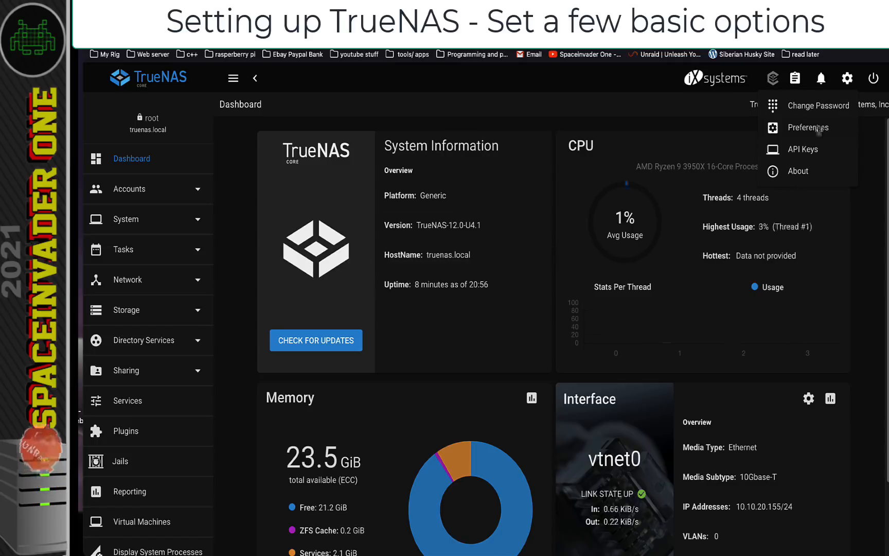
click(817, 126)
click(407, 186)
click(407, 337)
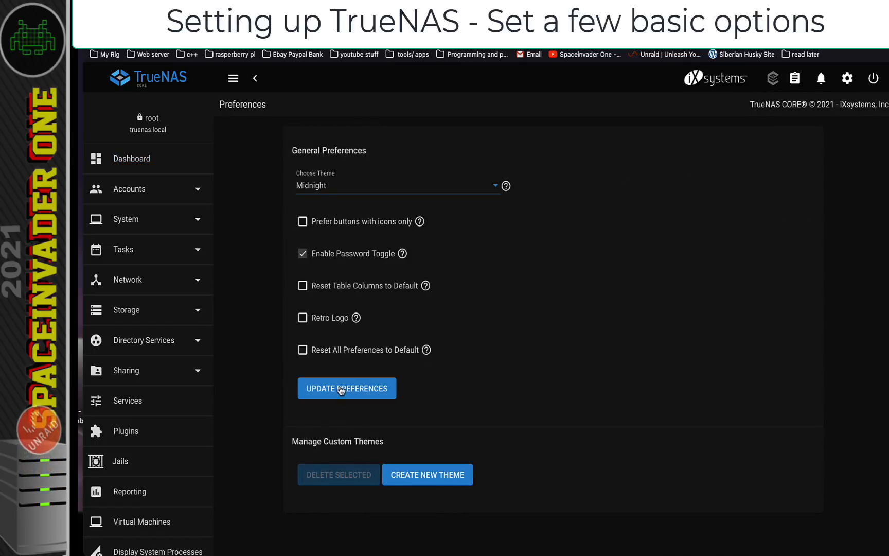
click(393, 186)
click(339, 85)
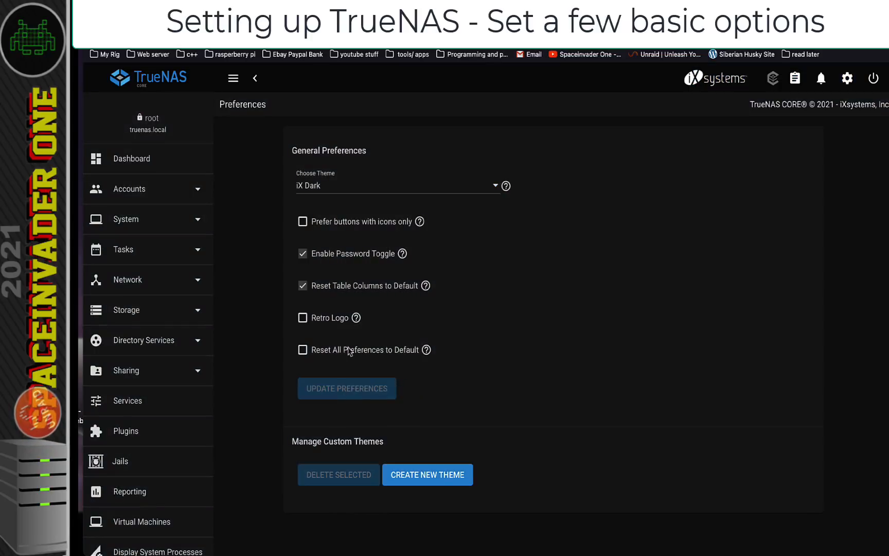
click(304, 318)
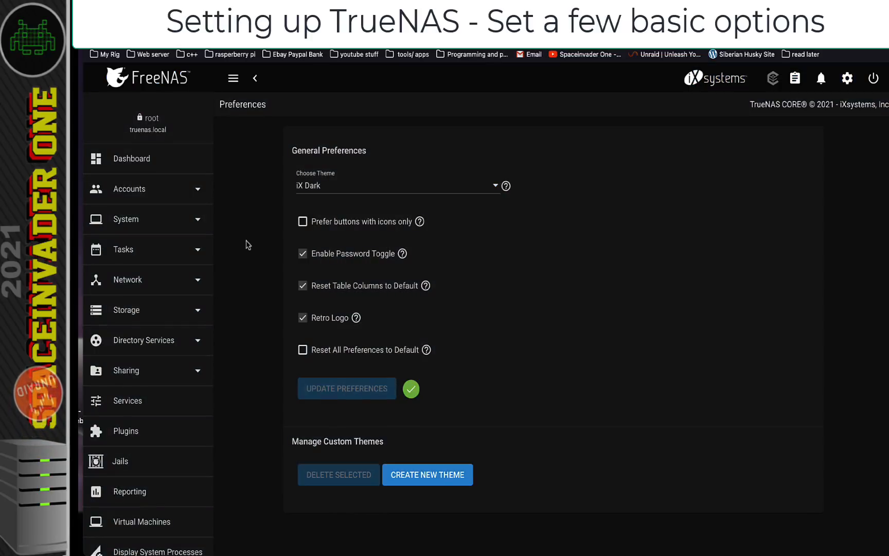
click(150, 159)
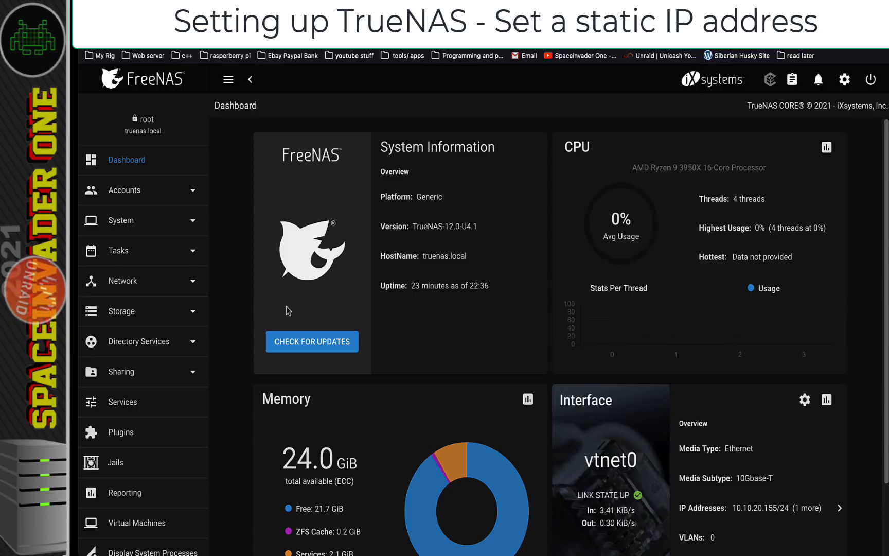
Give vtnet0 the static IP 10.10.20.200/24 with DHCP off and apply it
click(140, 285)
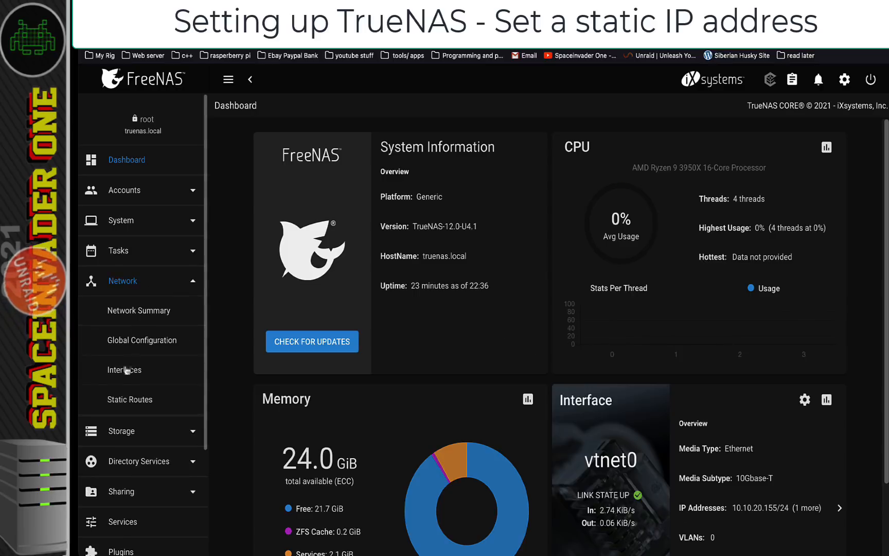
click(124, 370)
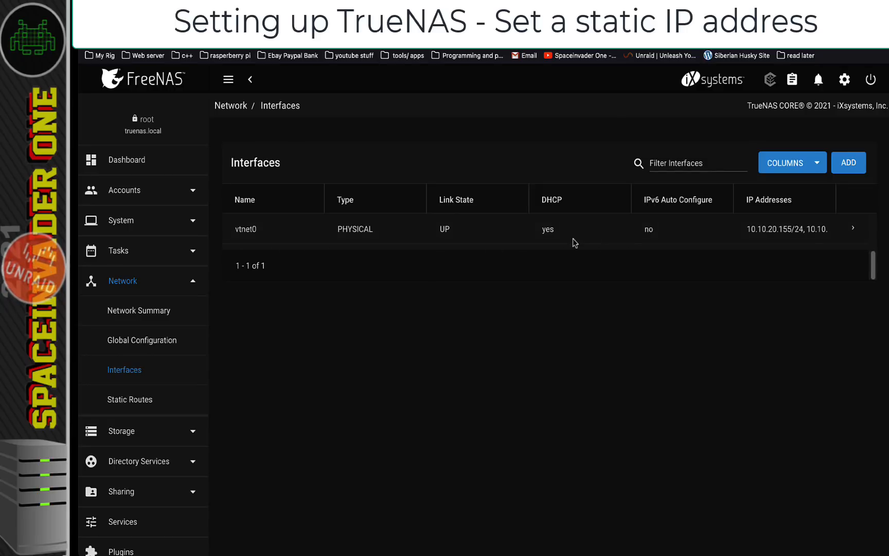
click(853, 232)
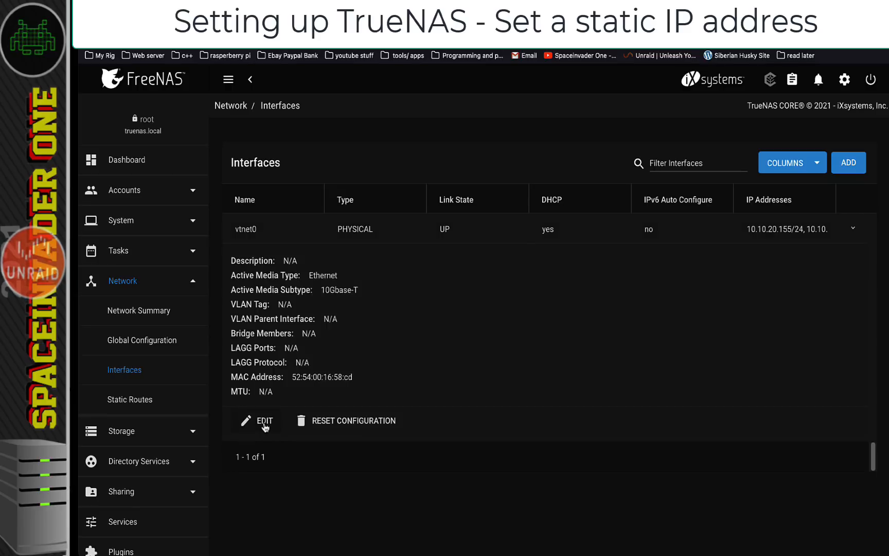
click(264, 421)
click(318, 453)
text(10)
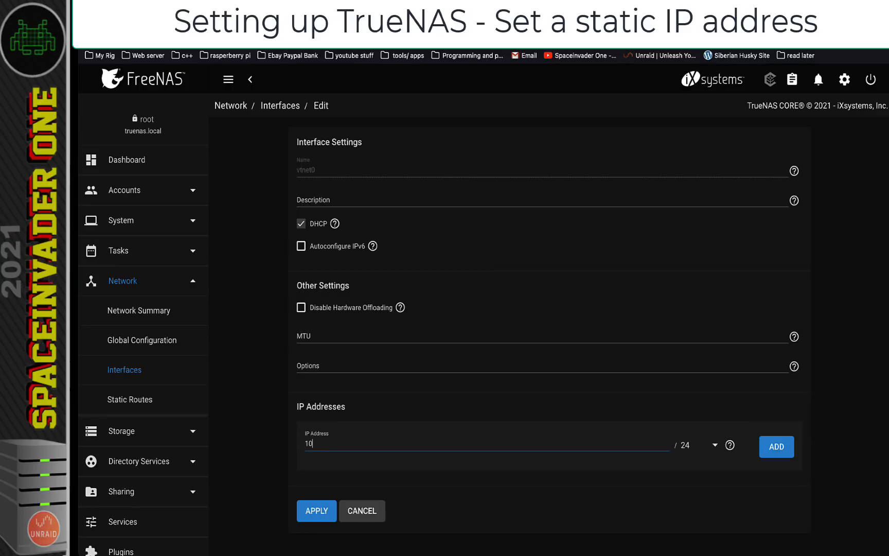
text(.10.20.200)
click(364, 288)
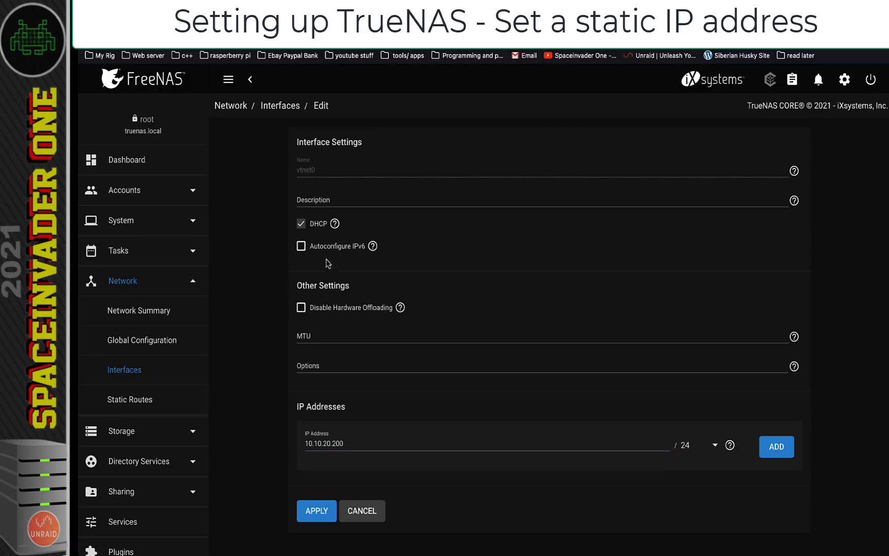
click(303, 225)
click(317, 511)
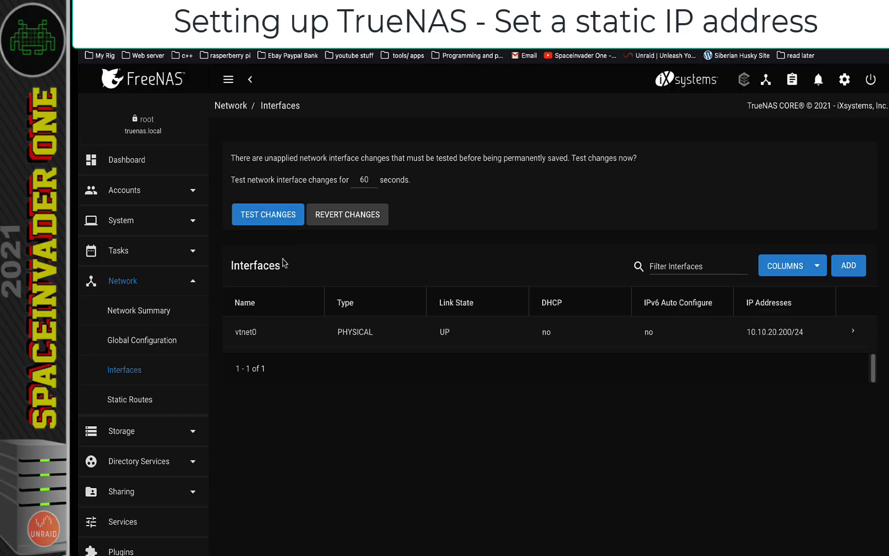
Test the network change, reconnect at 10.10.20.200, and save it permanently
click(268, 215)
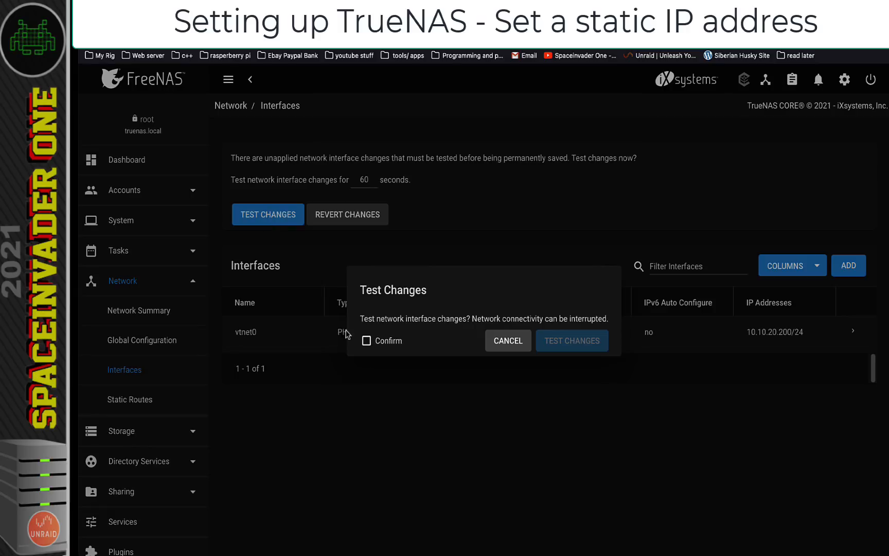
click(366, 341)
click(566, 355)
click(143, 162)
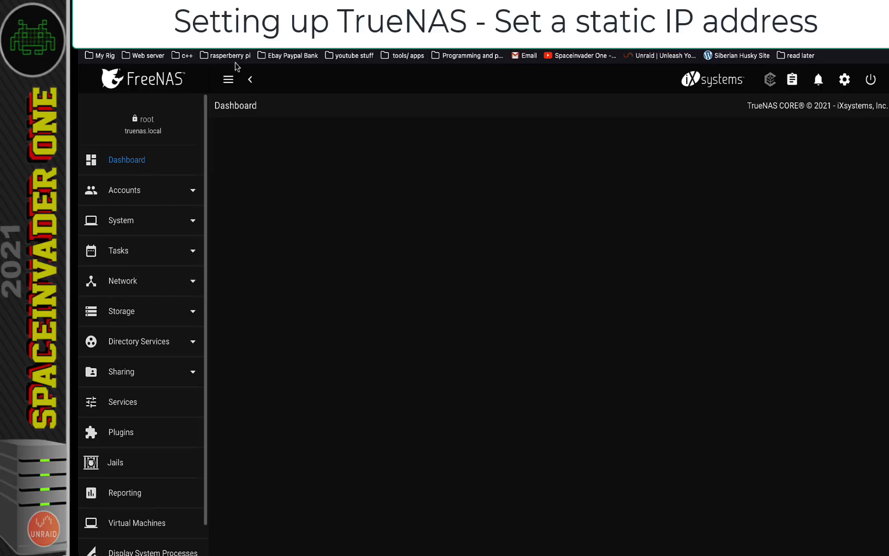
click(329, 37)
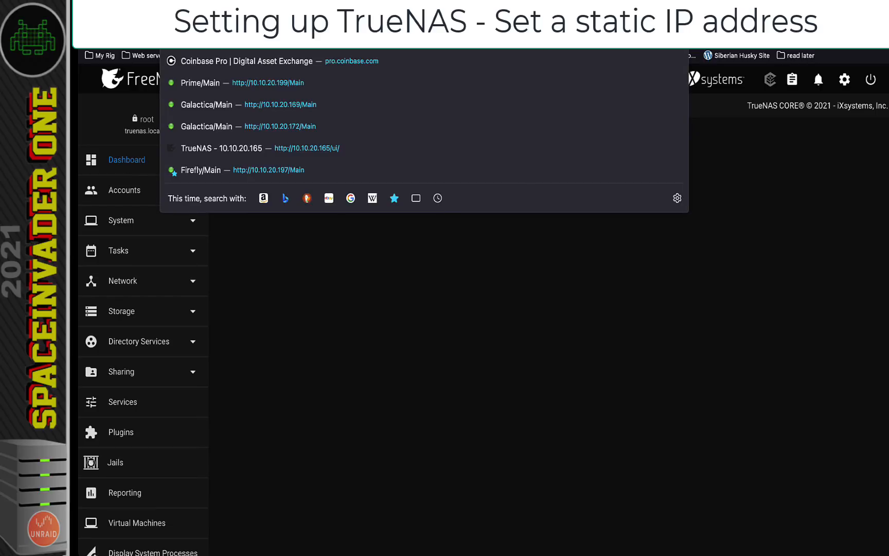
key(Return)
key(Return)
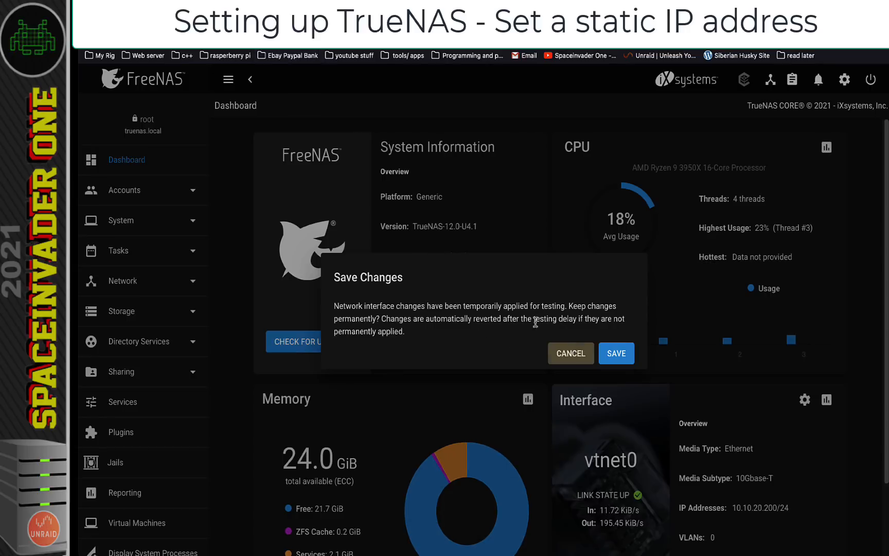
click(615, 354)
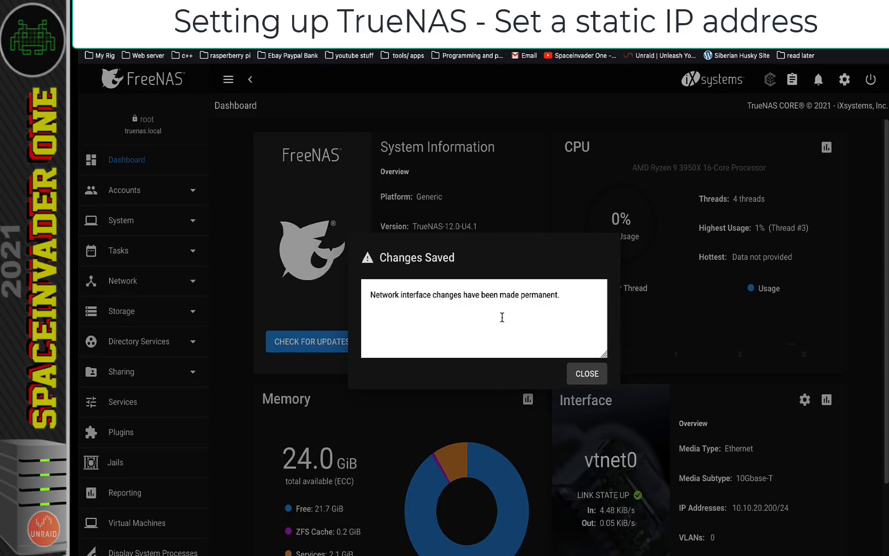
click(586, 372)
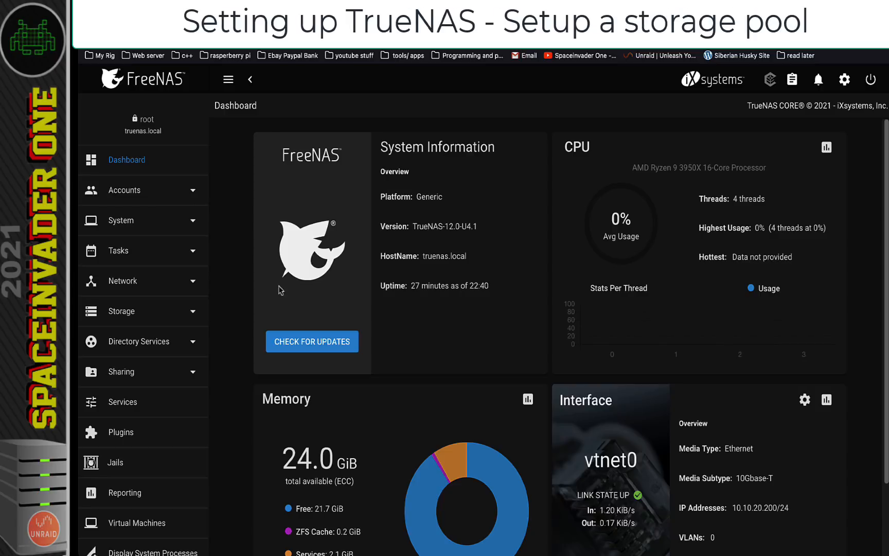
Start a new pool using the suggested disk layout, changed to RAID-Z
click(163, 315)
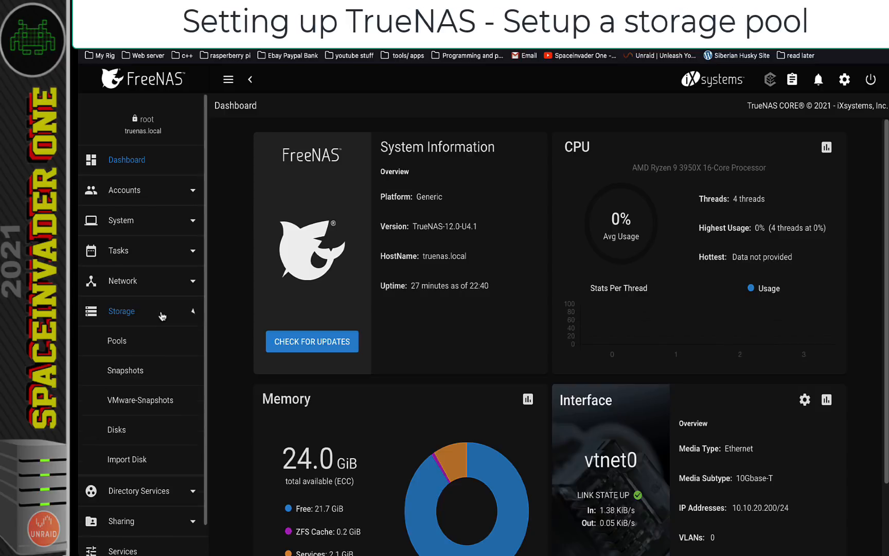
click(117, 348)
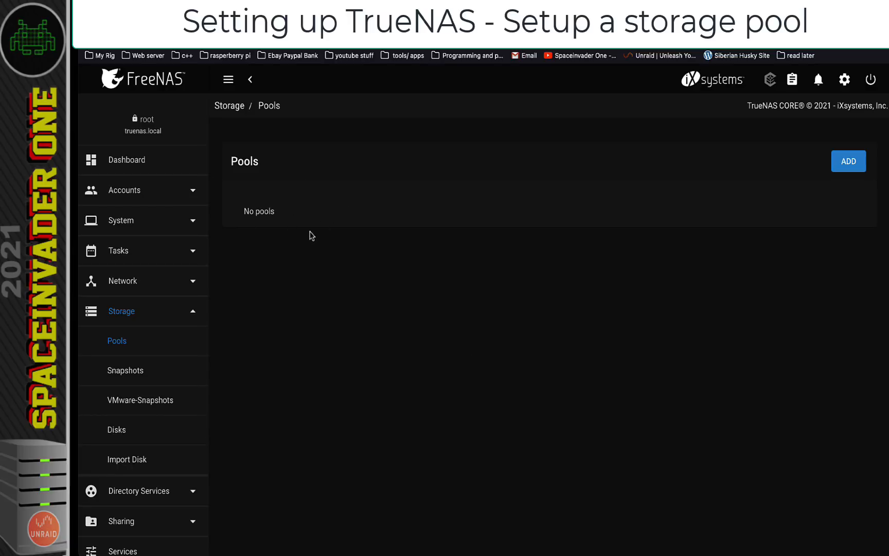
click(848, 162)
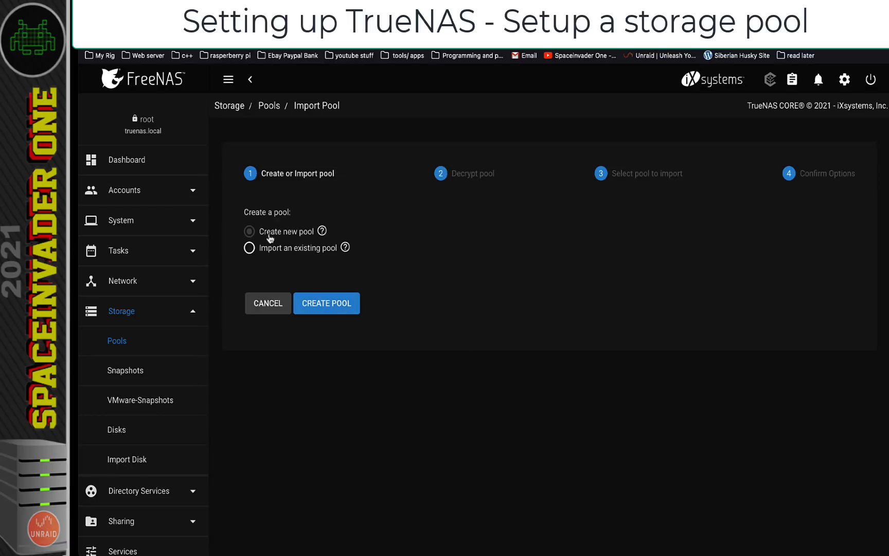
click(324, 303)
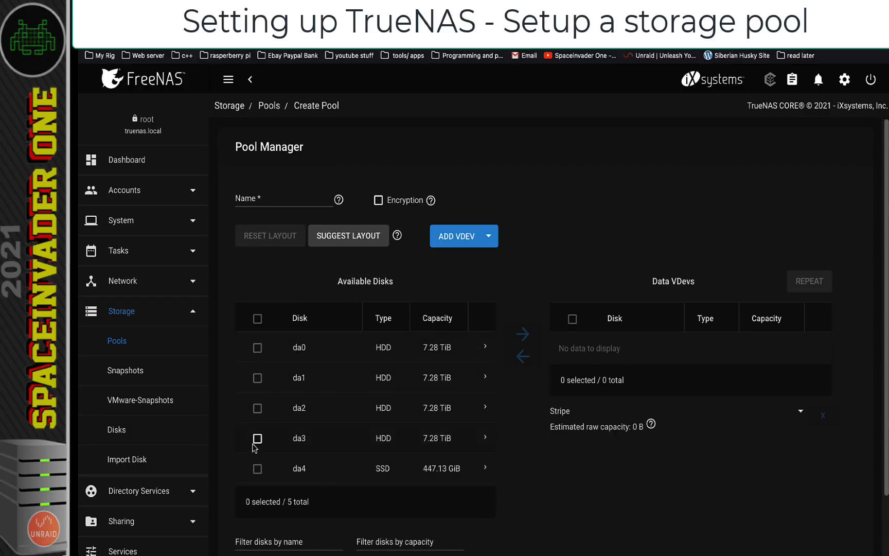
click(342, 237)
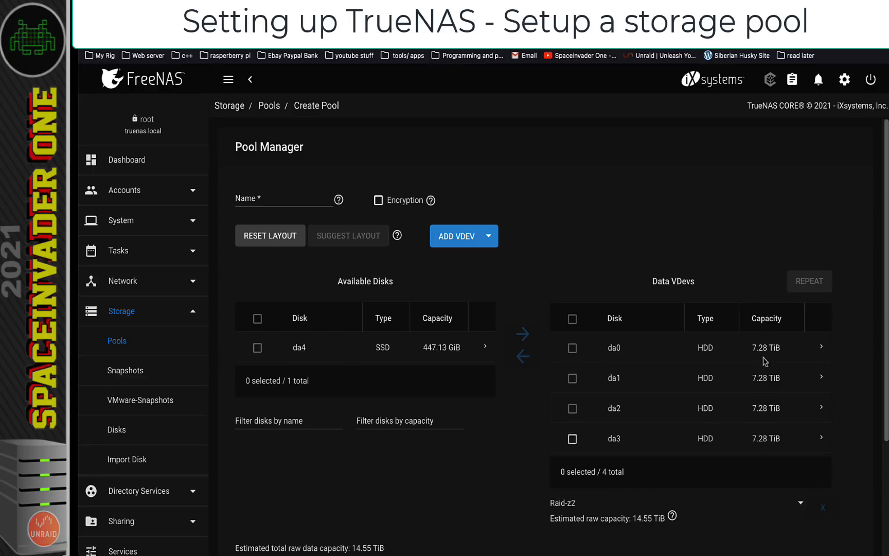
scroll(764, 451, down, 1)
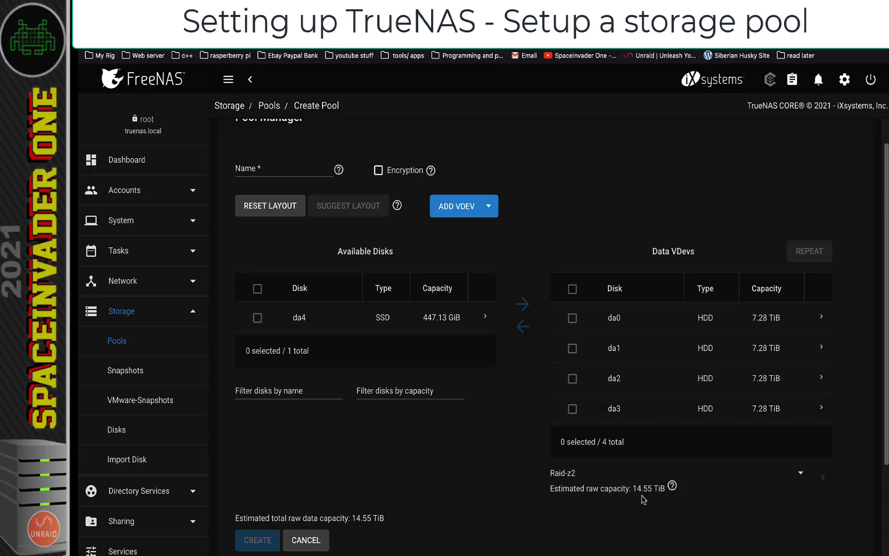
click(570, 473)
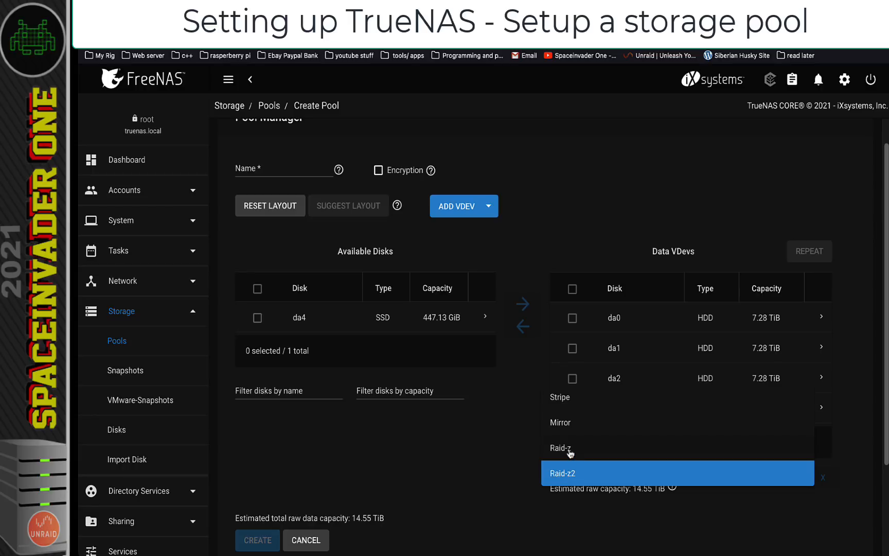
click(570, 451)
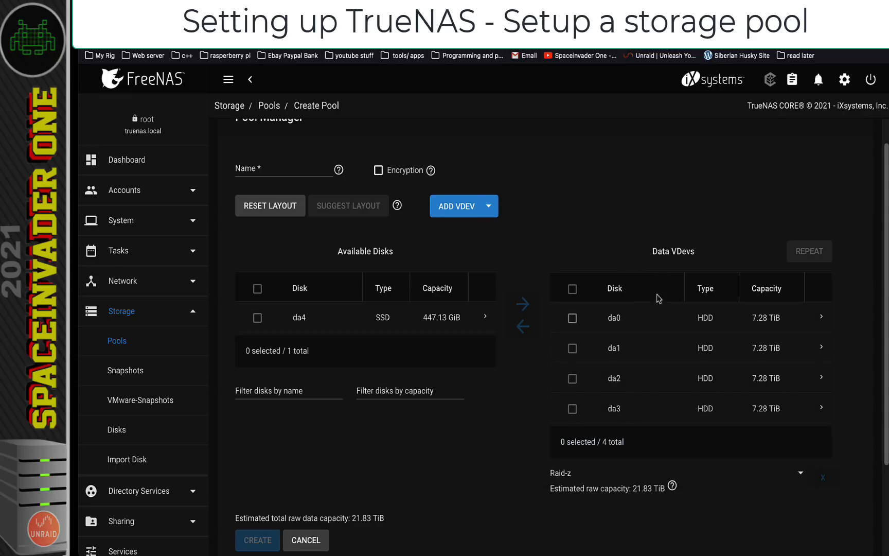
Name the pool TheMatrix and confirm its creation despite the disk-erase warning
click(267, 170)
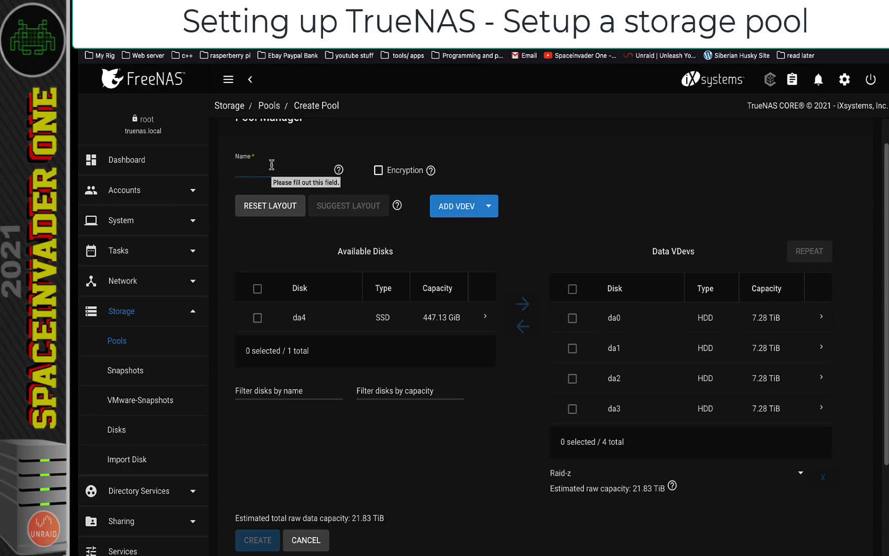
text(TheMatrix)
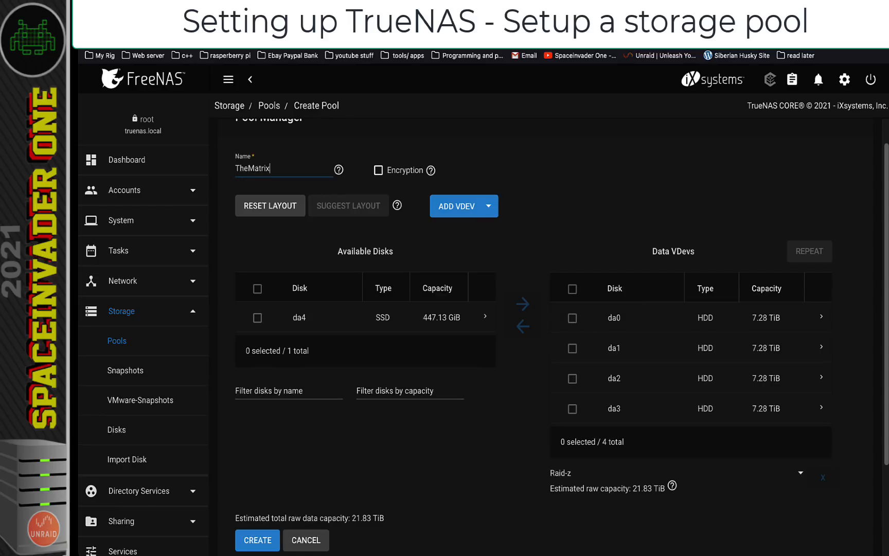
scroll(373, 189, up, 1)
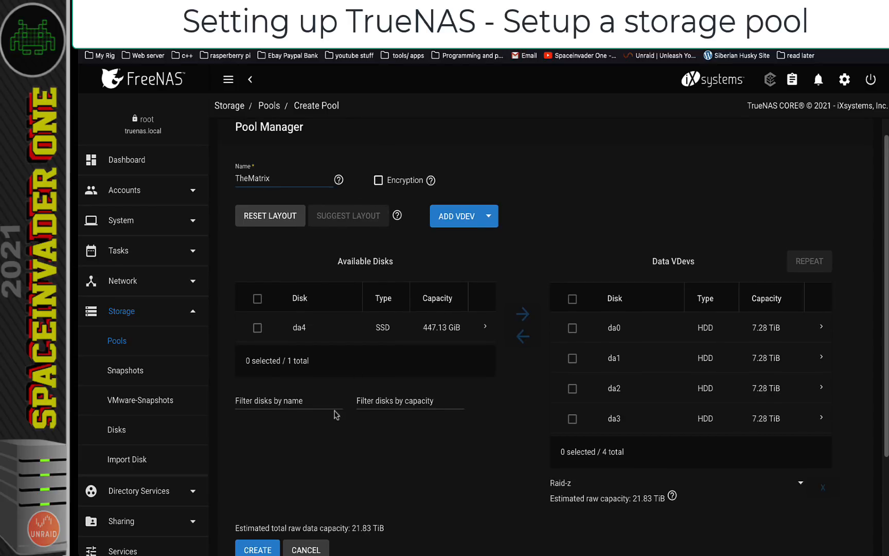
scroll(335, 414, down, 2)
click(267, 534)
click(408, 341)
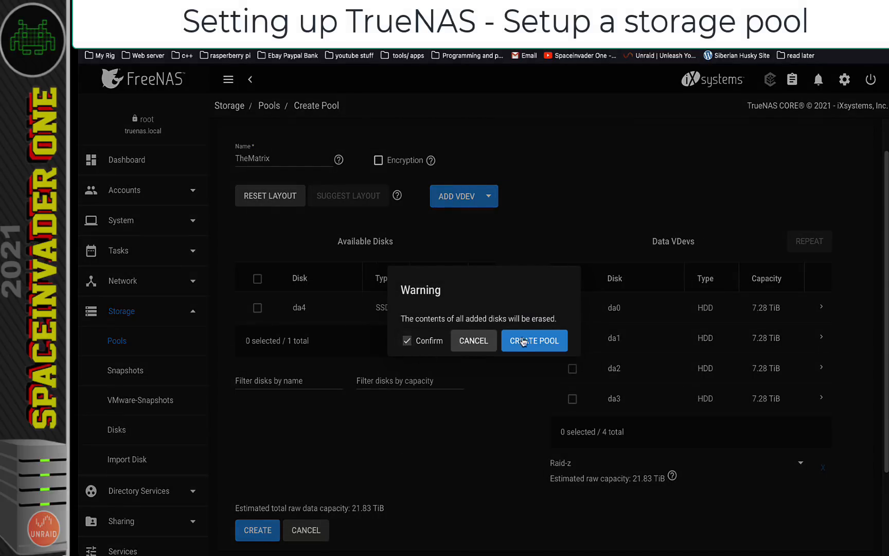
click(524, 341)
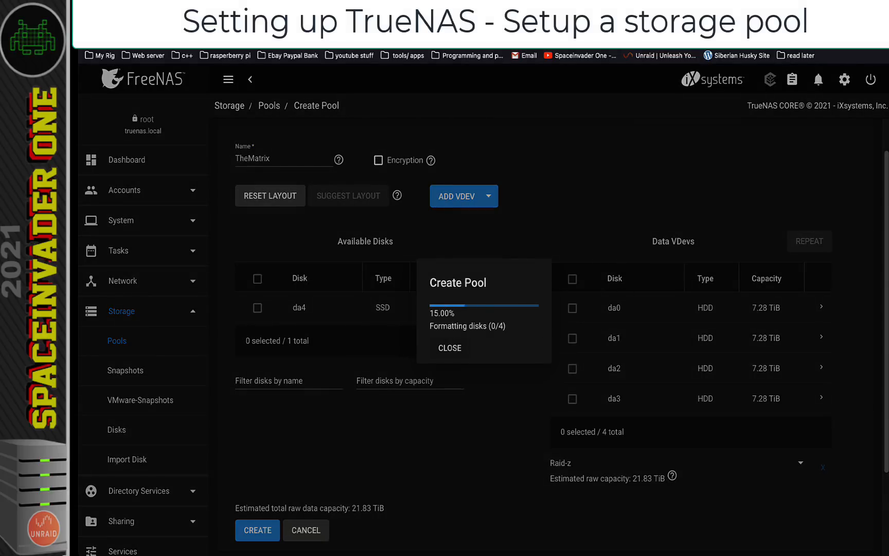
click(256, 251)
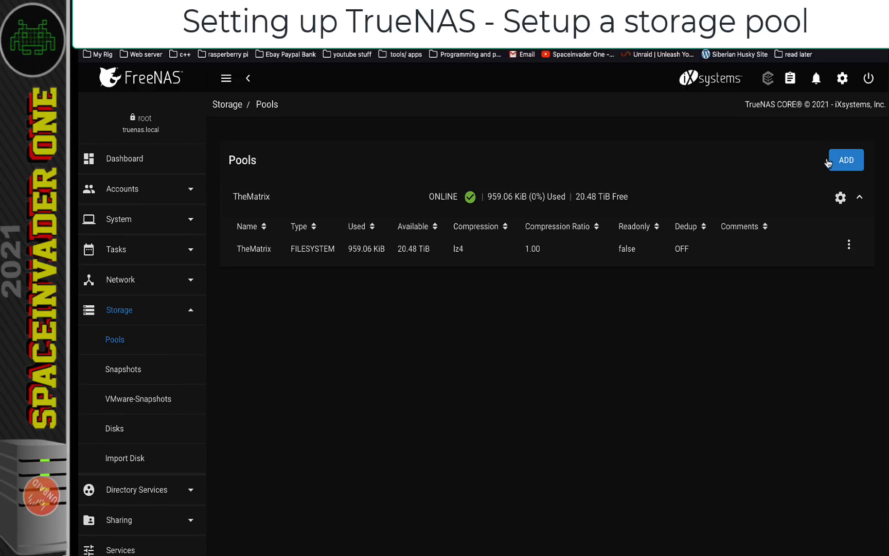
Create pool Neo as a RAID-Z of da4, da5 and da6, confirming the disk wipe
click(844, 161)
click(330, 301)
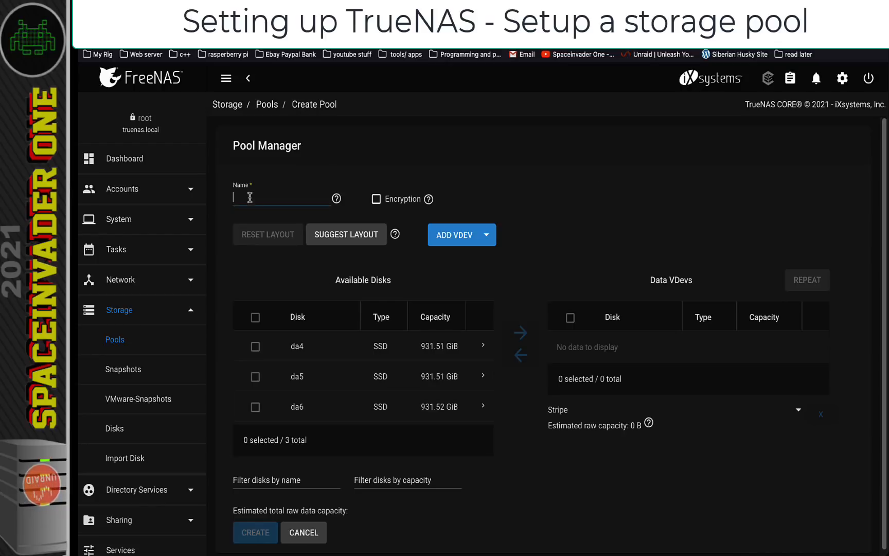
text(Neo)
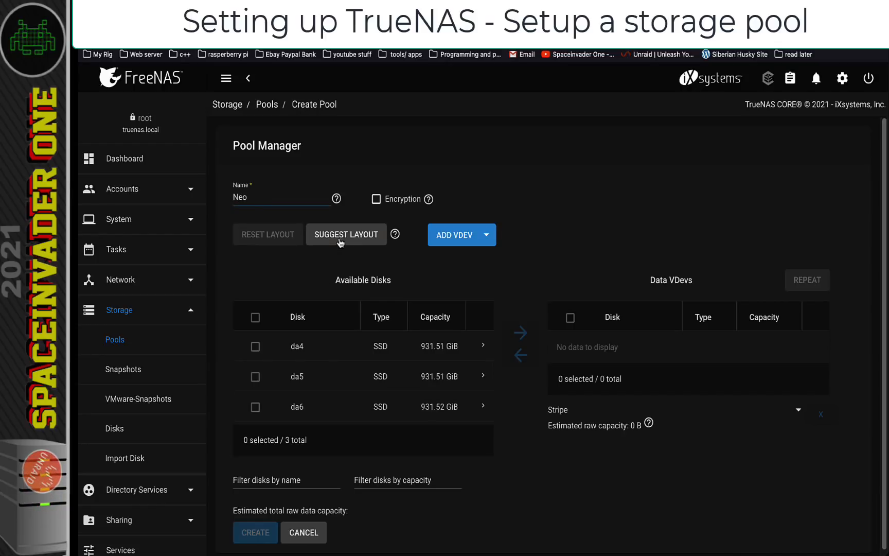
click(347, 235)
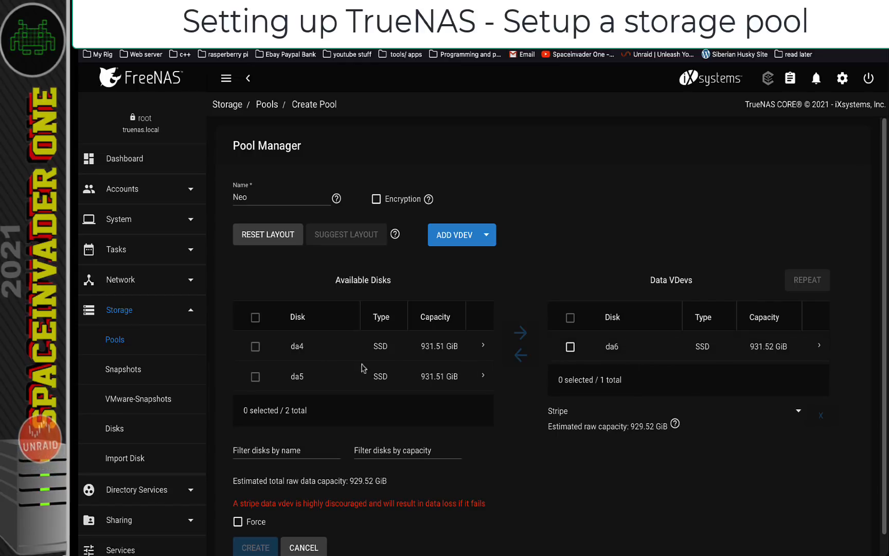
click(255, 347)
click(255, 376)
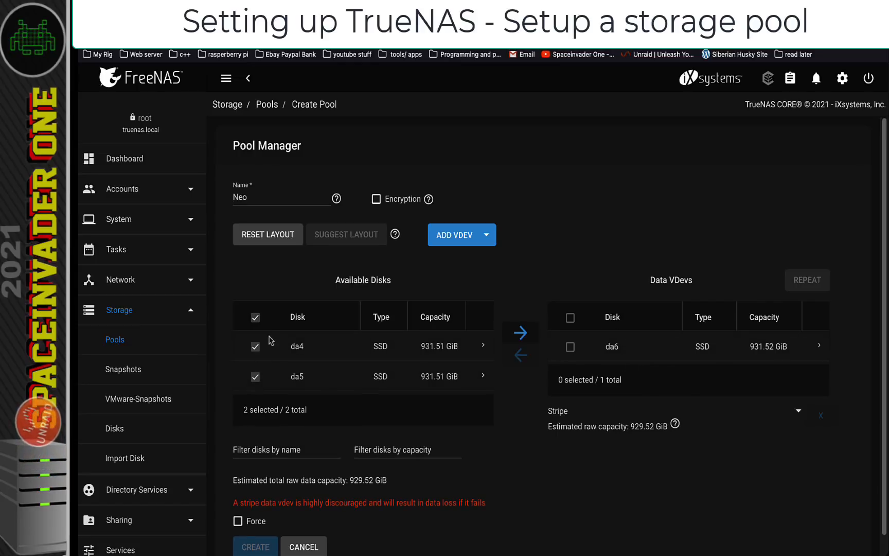
click(521, 332)
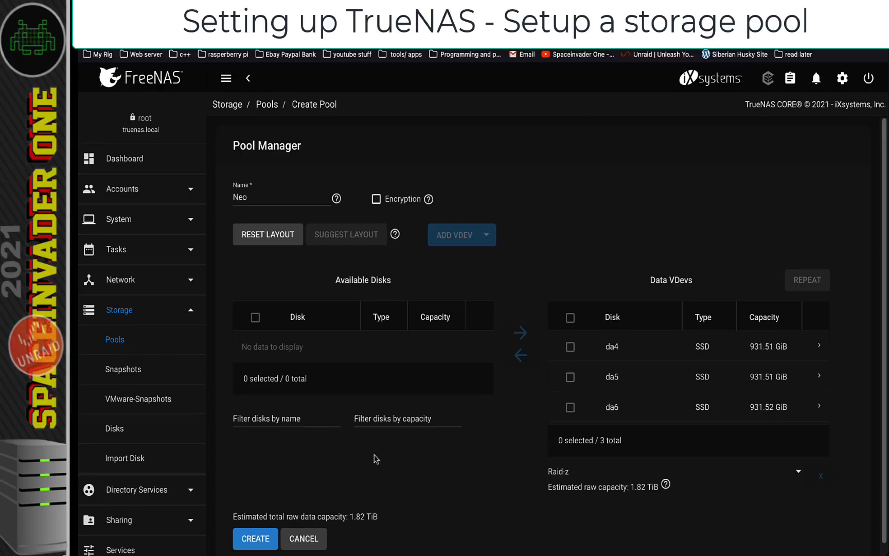
click(259, 540)
click(407, 340)
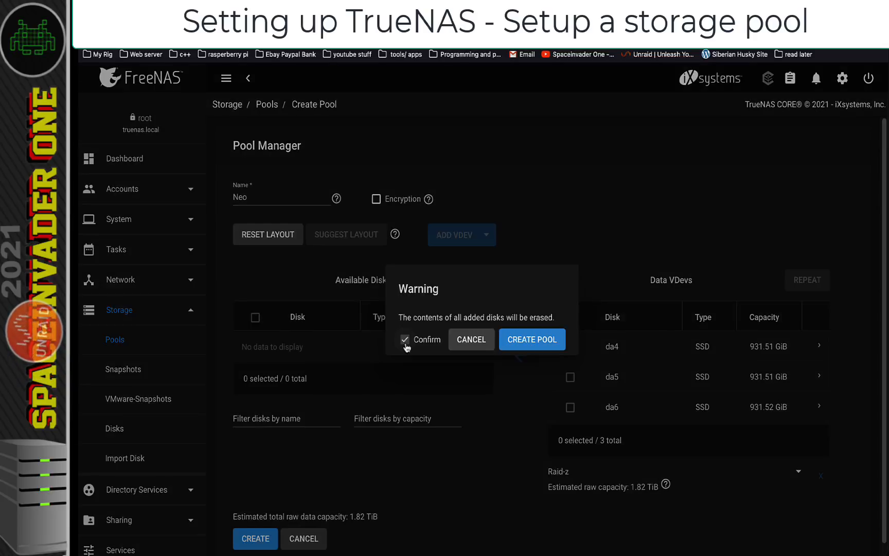
click(532, 340)
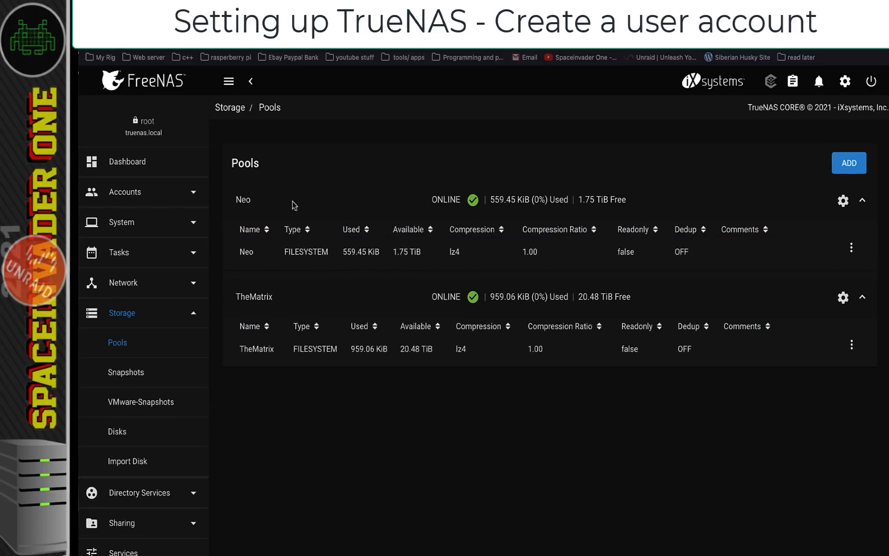
Start a new user with the full name entered and username space
click(138, 193)
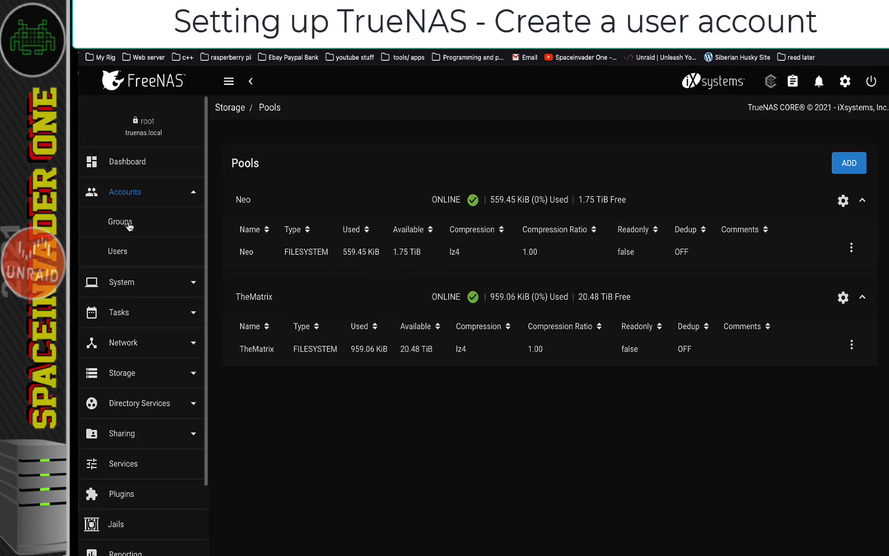
click(128, 223)
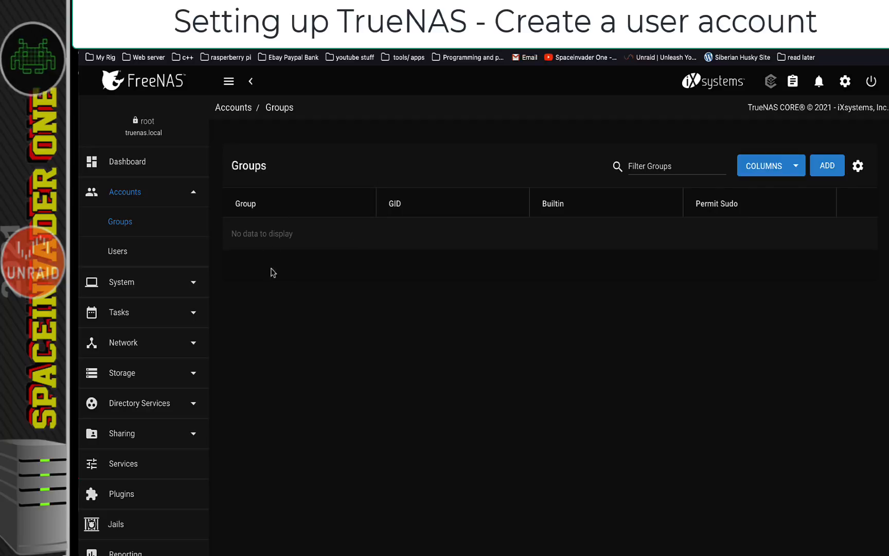
click(118, 252)
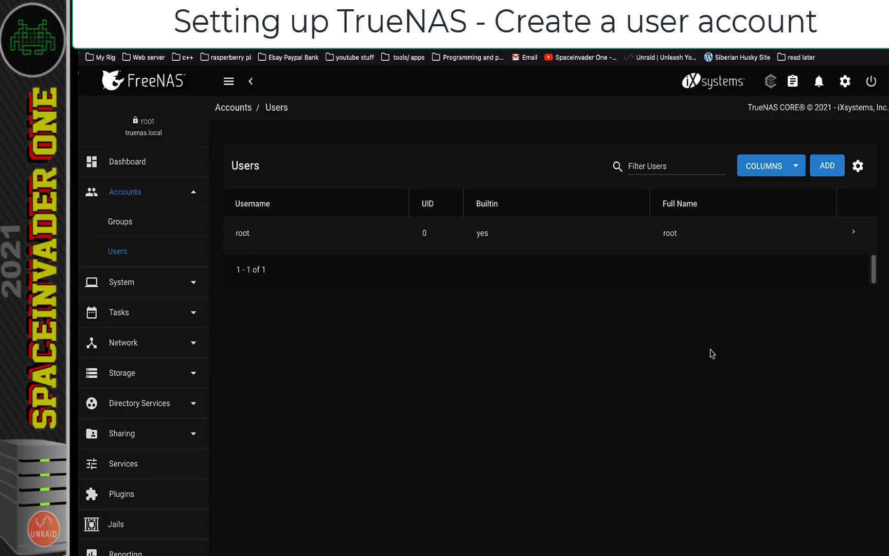
click(830, 169)
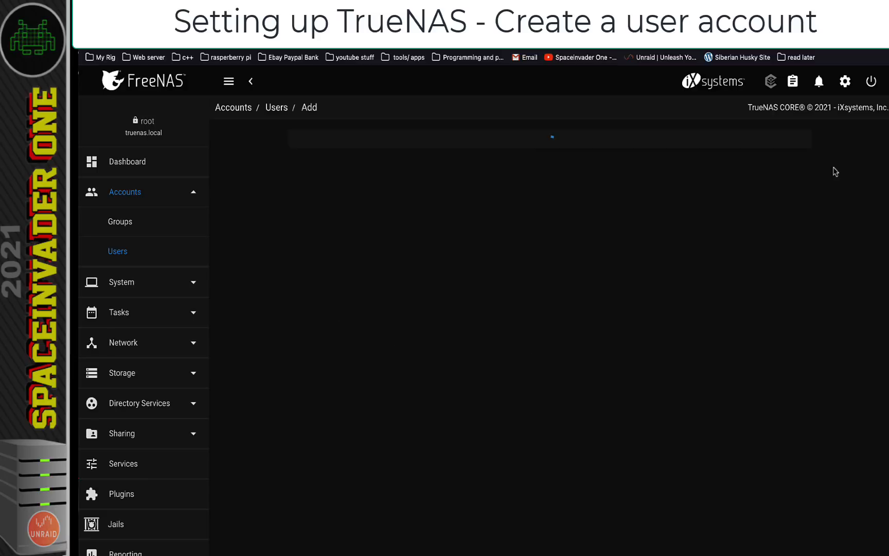
text(spaceinvaderone)
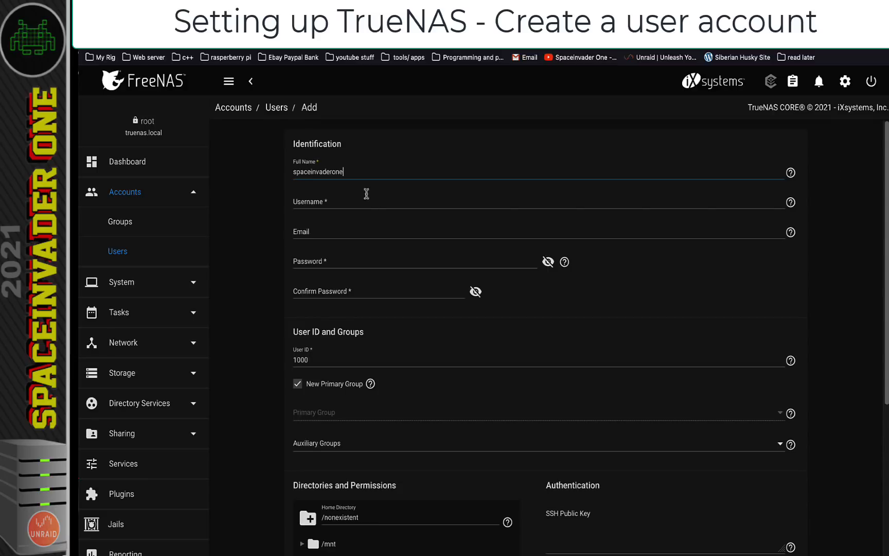
click(315, 206)
text(space)
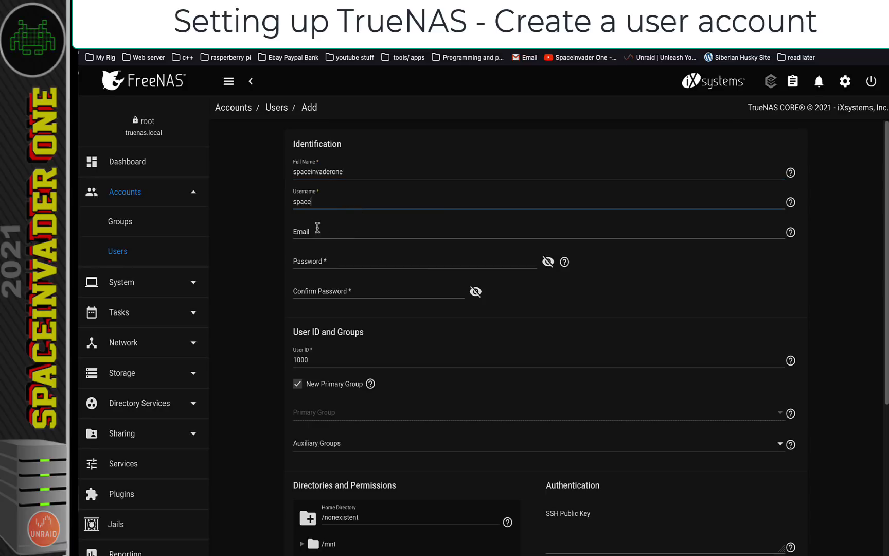
Enter the account password, save the user, and check its GID 1000 group in Groups
click(331, 262)
click(379, 292)
text(t)
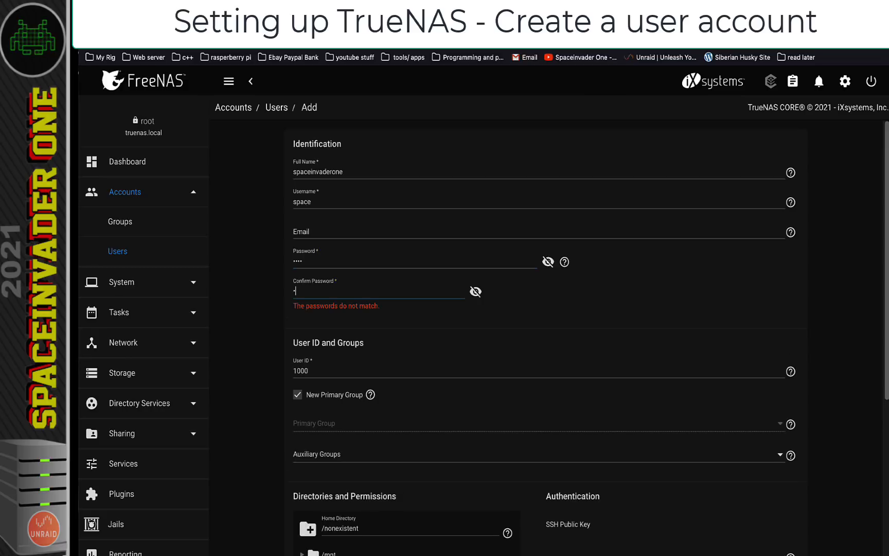
text(est)
scroll(411, 309, down, 5)
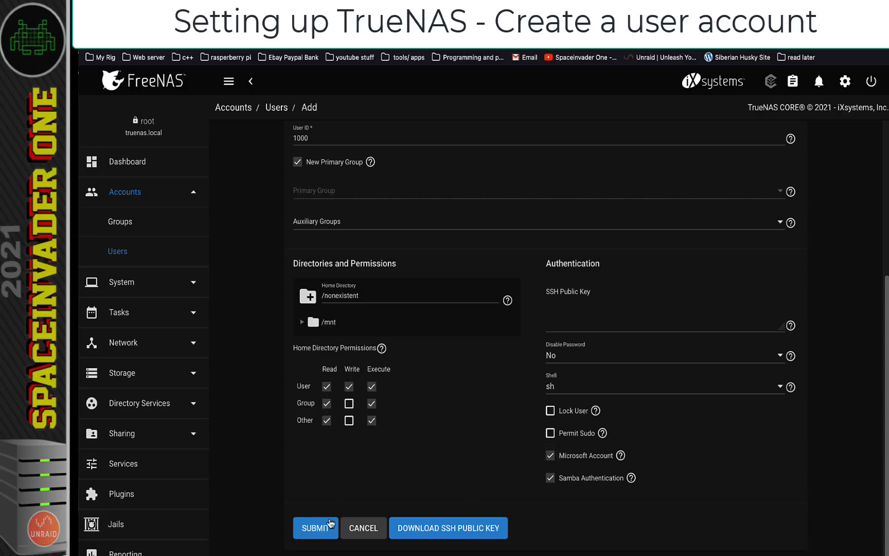
click(317, 530)
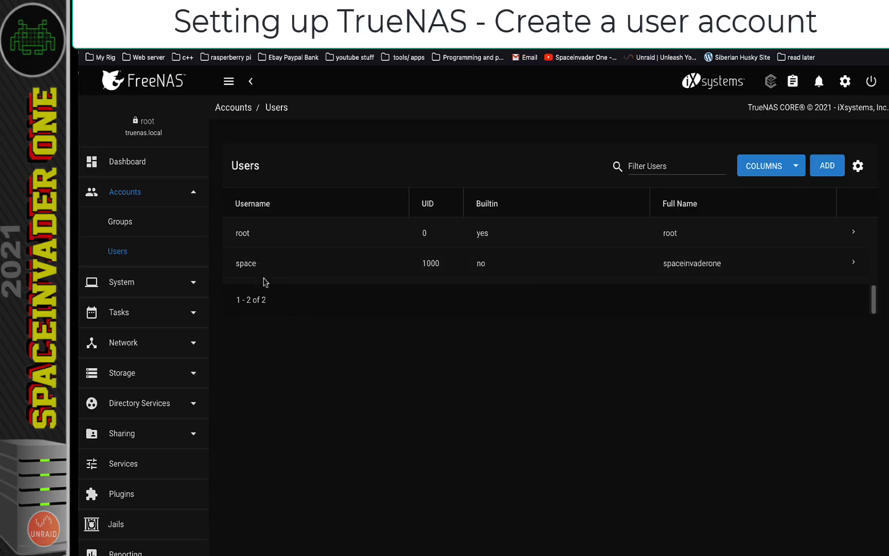
click(125, 228)
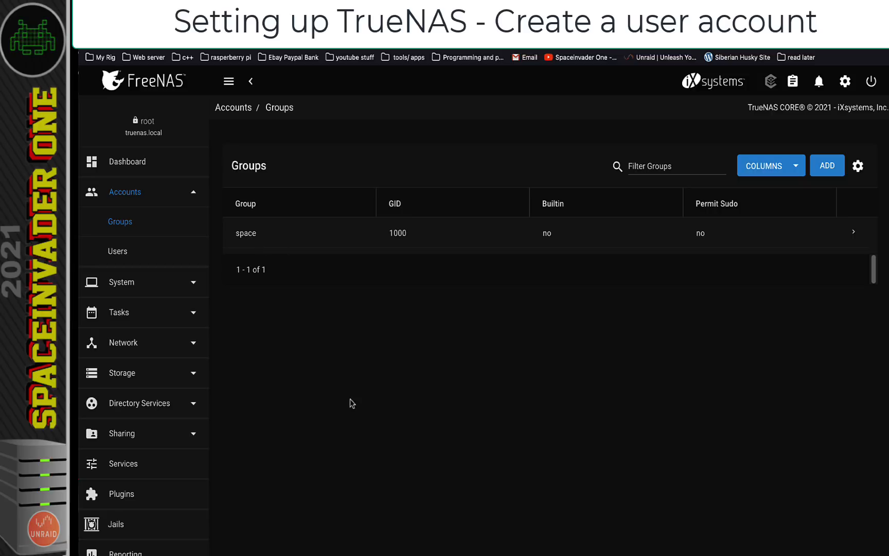
click(133, 378)
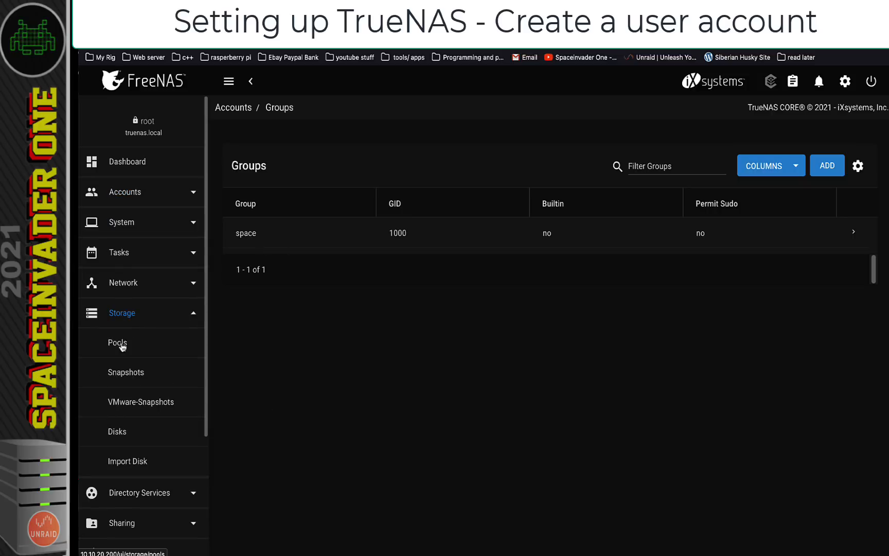
Create a users dataset in the Neo pool
click(122, 344)
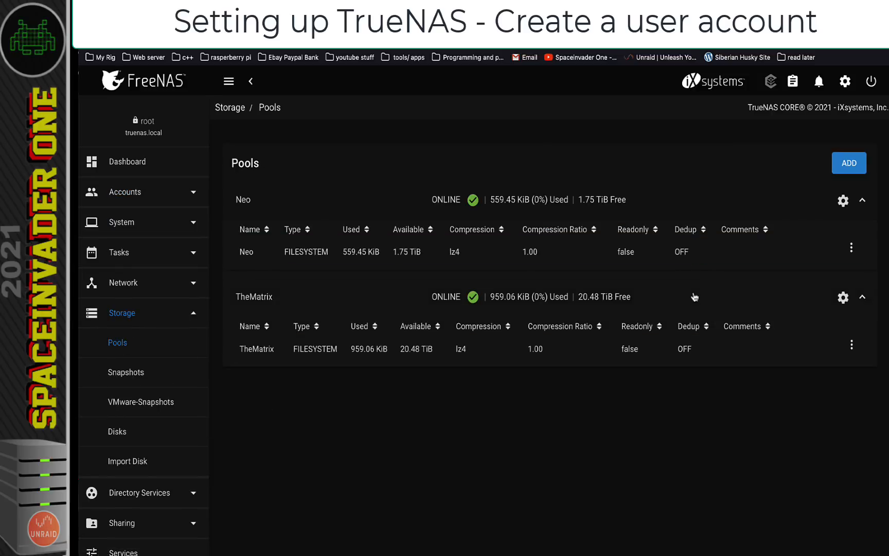
click(760, 248)
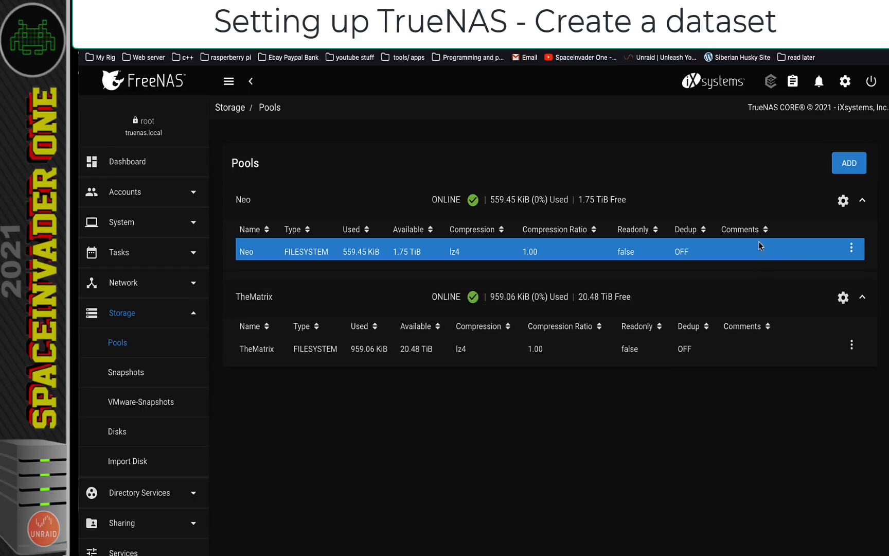
click(851, 249)
click(792, 308)
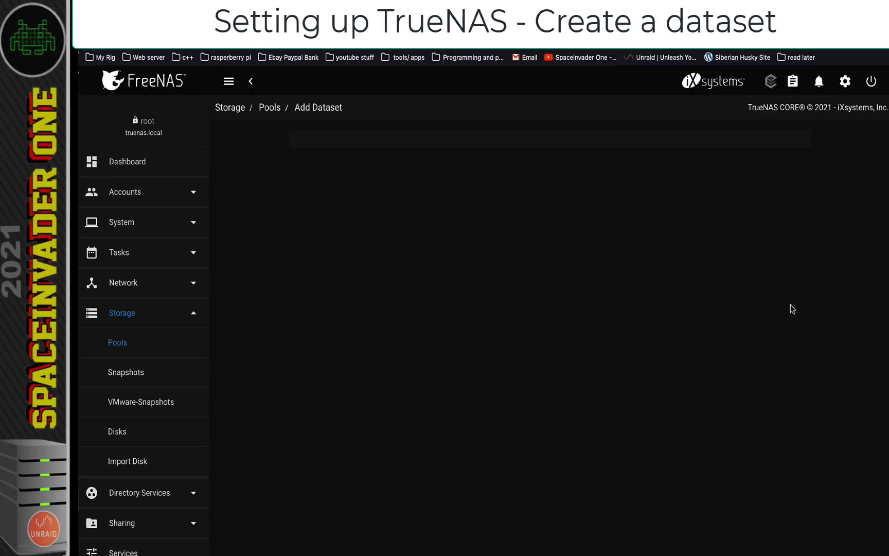
click(304, 173)
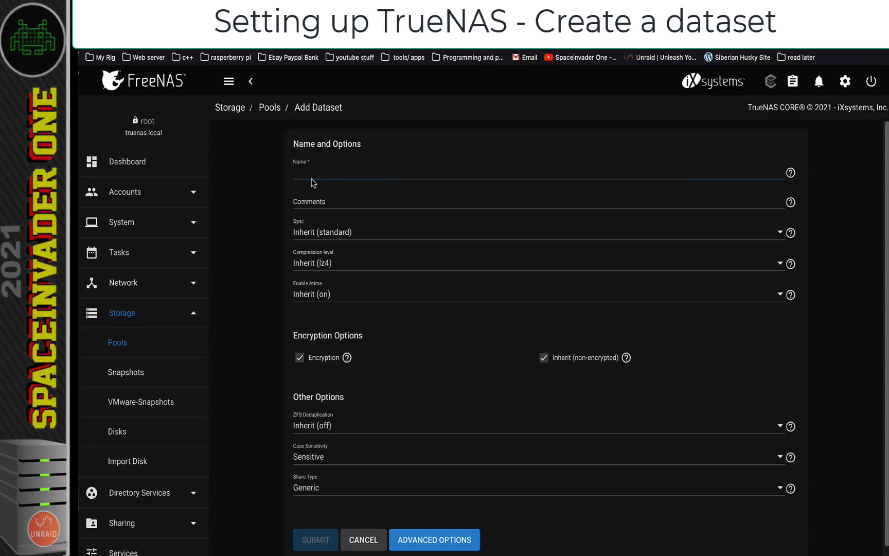
text(u)
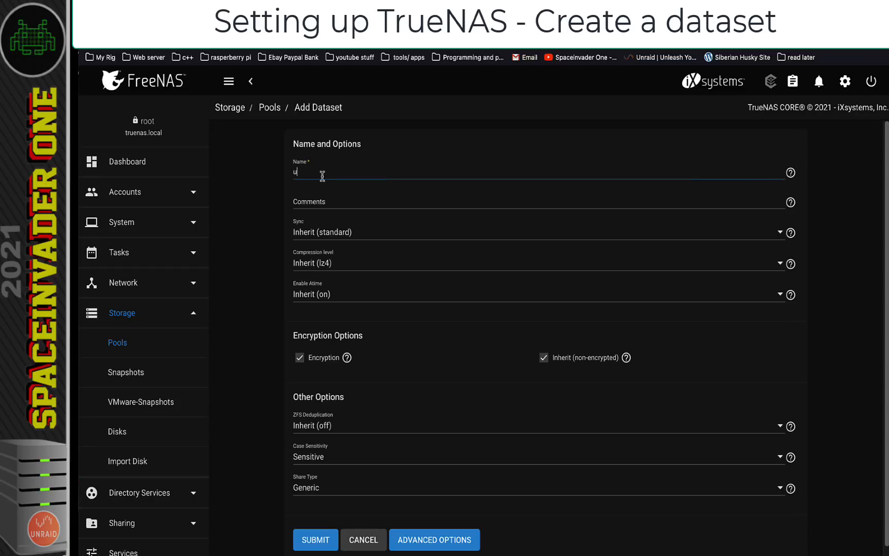
text(sers)
click(315, 541)
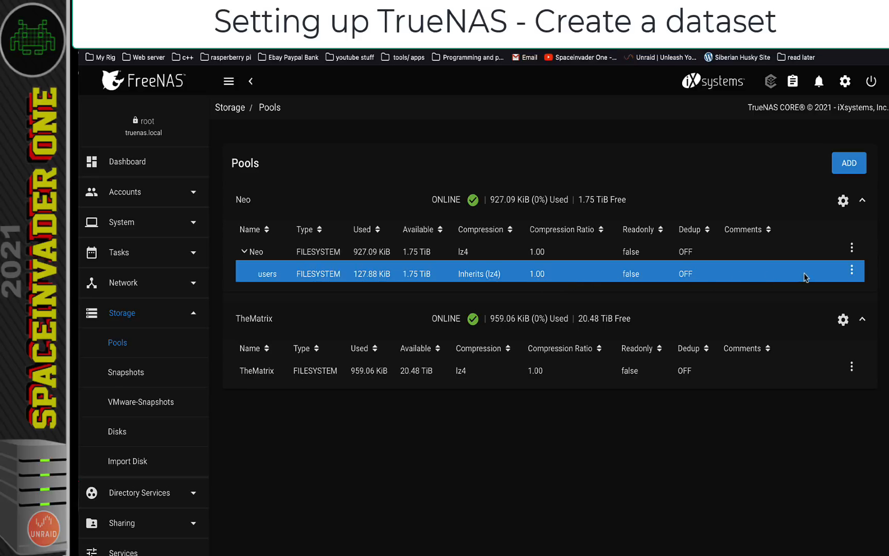
Create the spaceinvader dataset inside users
click(852, 270)
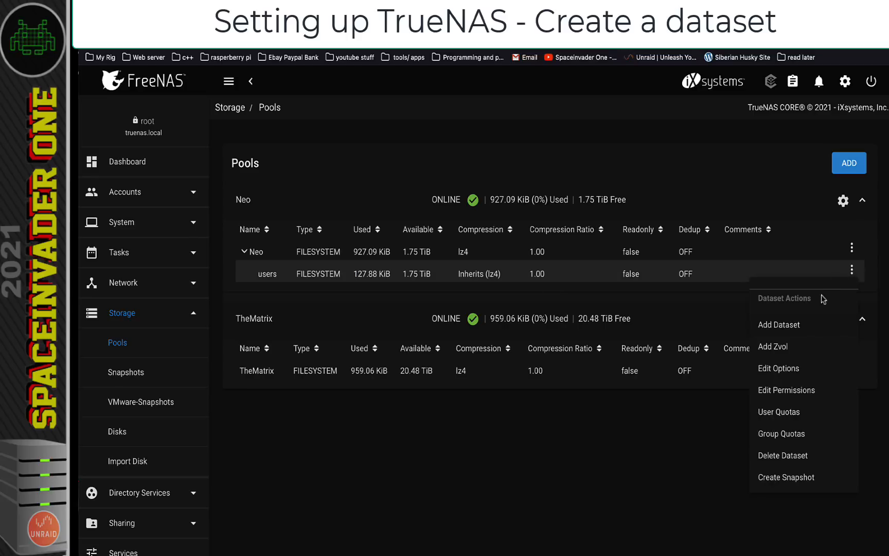
click(784, 328)
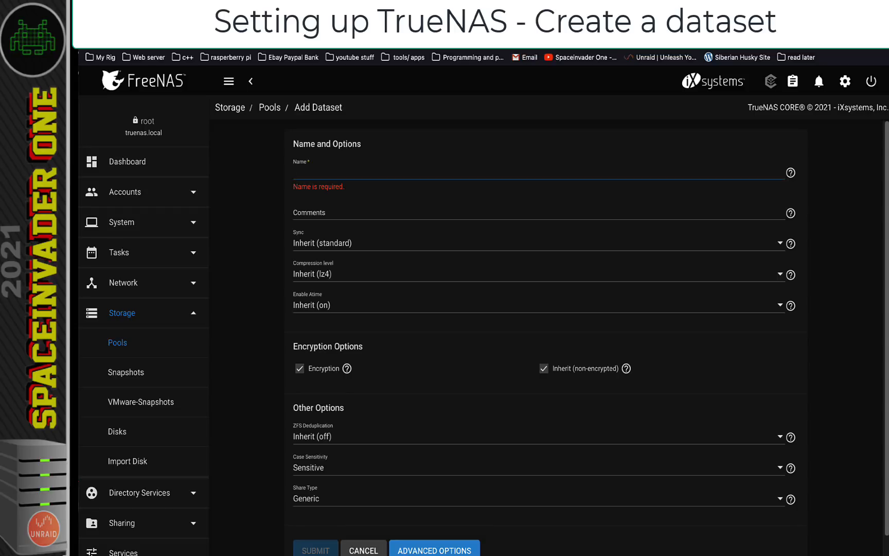
text(spaceinvader)
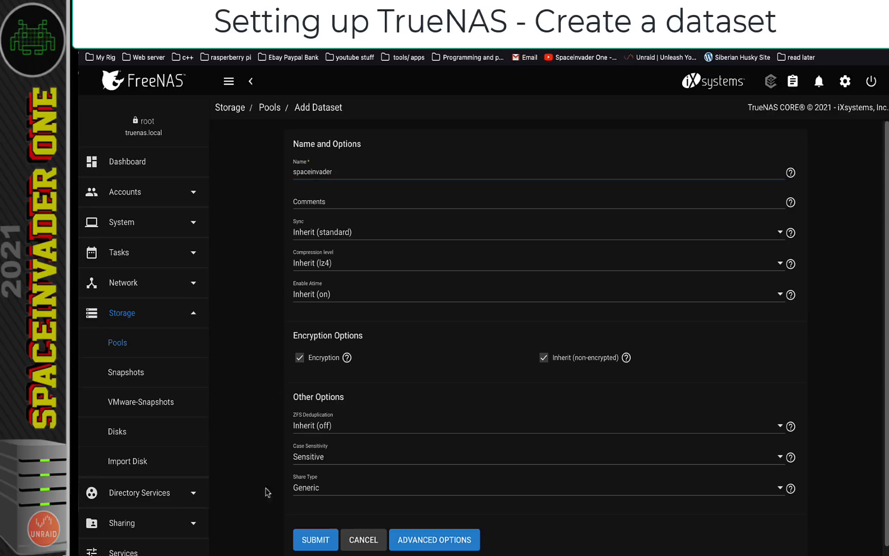
click(294, 543)
Expand users, select spaceinvader and open its permission editing from Dataset Actions
click(252, 277)
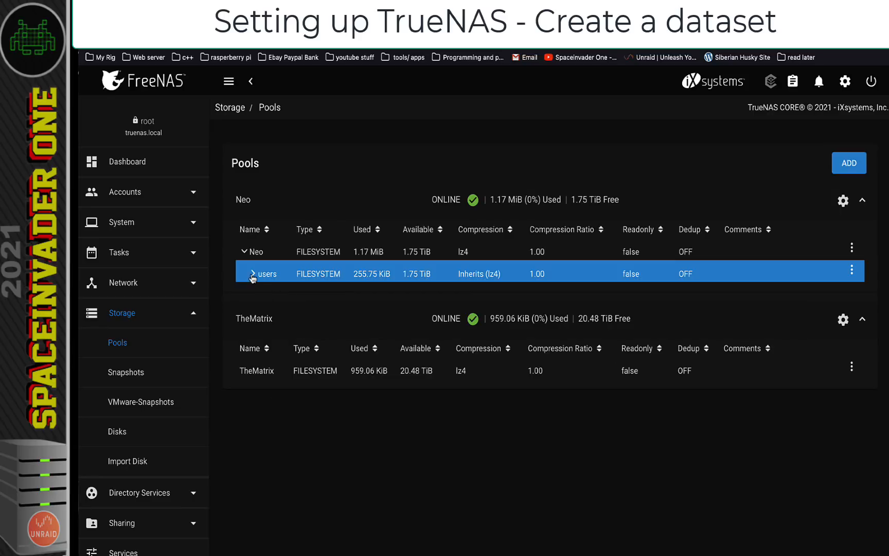
click(252, 275)
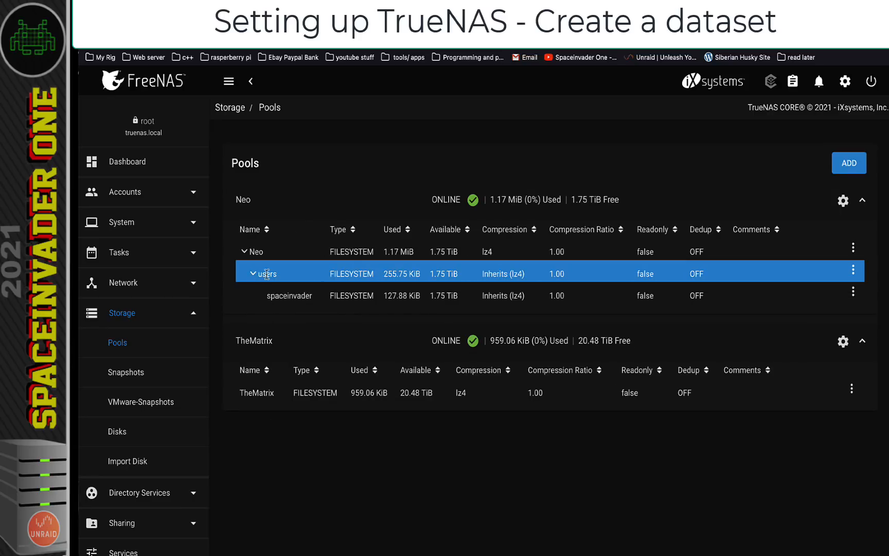
click(290, 296)
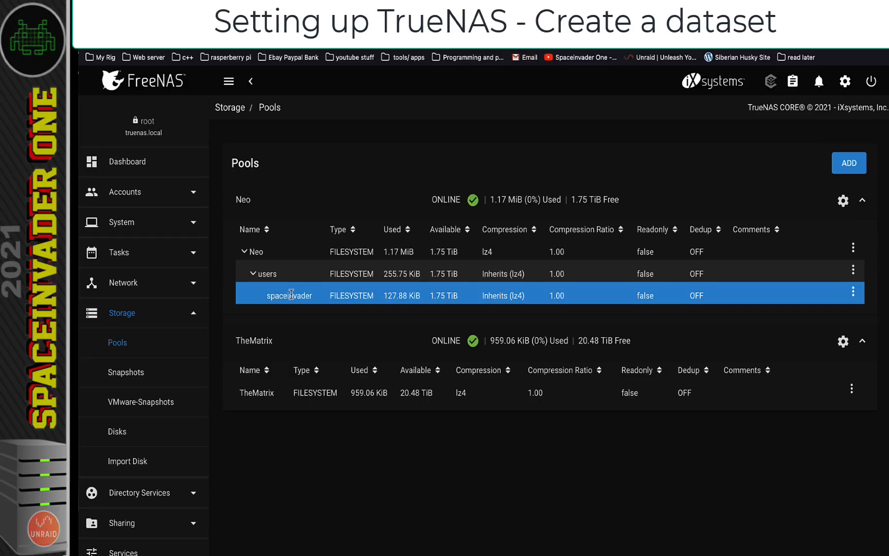
click(853, 293)
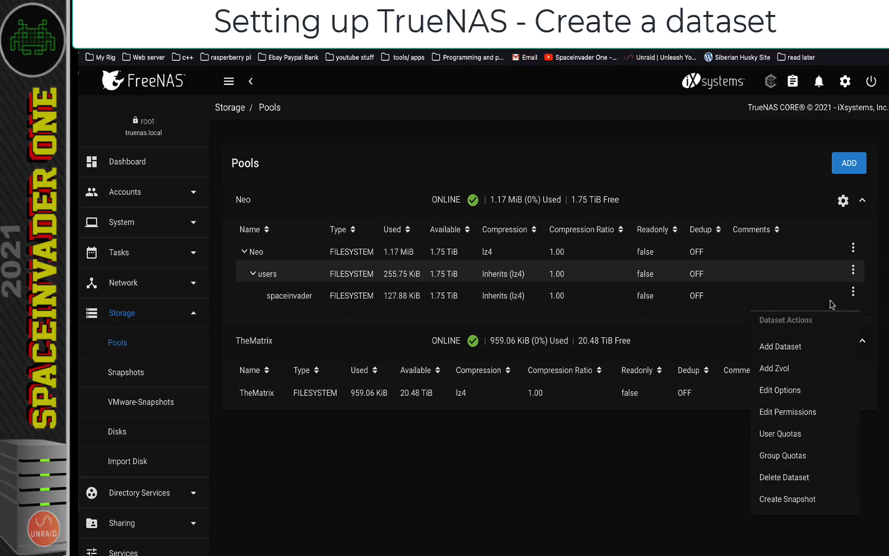
click(788, 413)
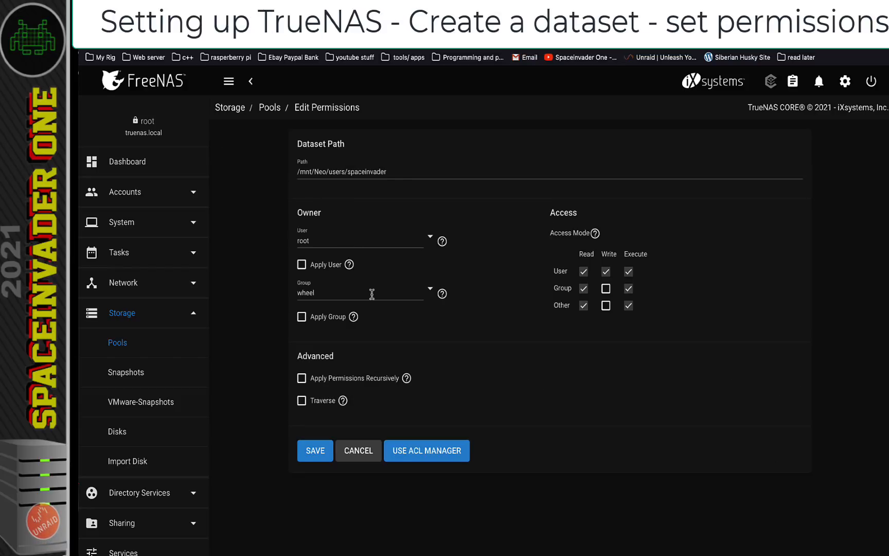
Make space the owning user of the spaceinvader dataset
click(391, 243)
scroll(483, 290, down, 10)
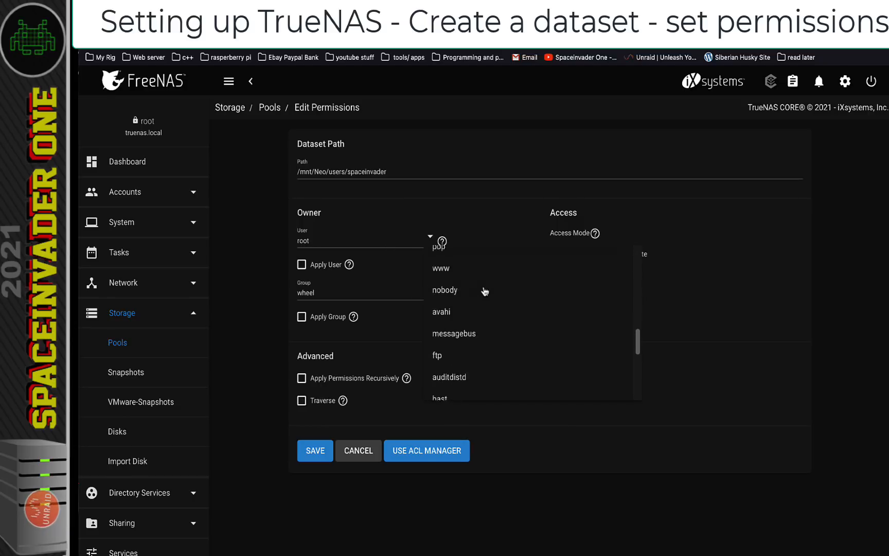
click(444, 386)
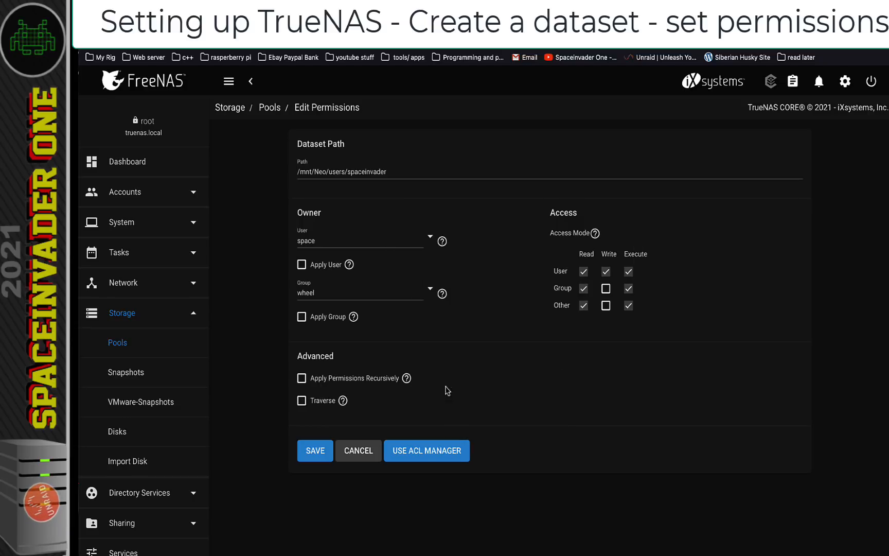
click(428, 292)
scroll(496, 357, down, 10)
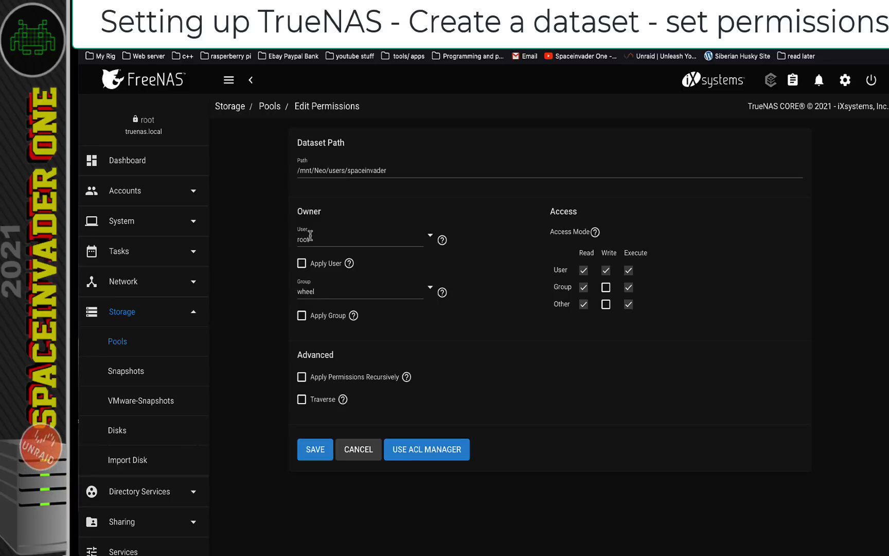
click(333, 240)
scroll(494, 316, down, 10)
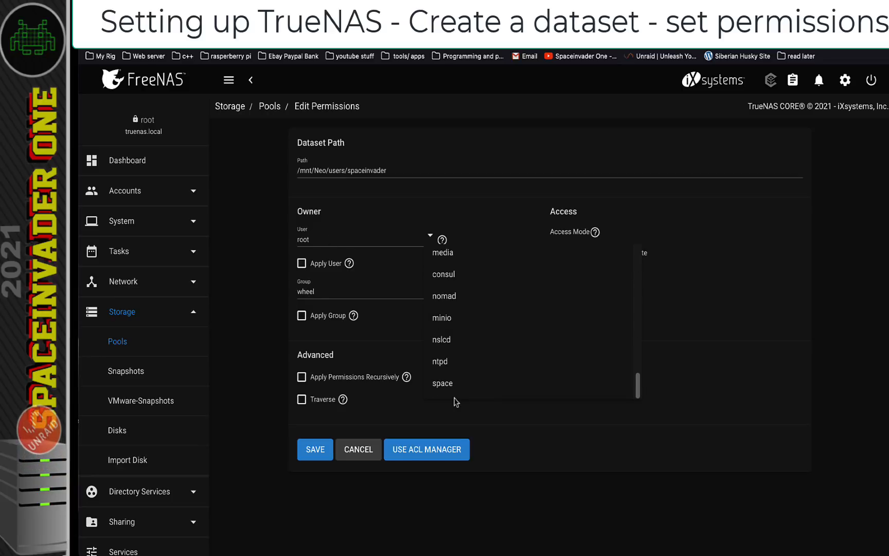
click(447, 384)
Set the owning group to space, tick Apply User and Apply Group, and save
click(392, 292)
scroll(473, 357, down, 10)
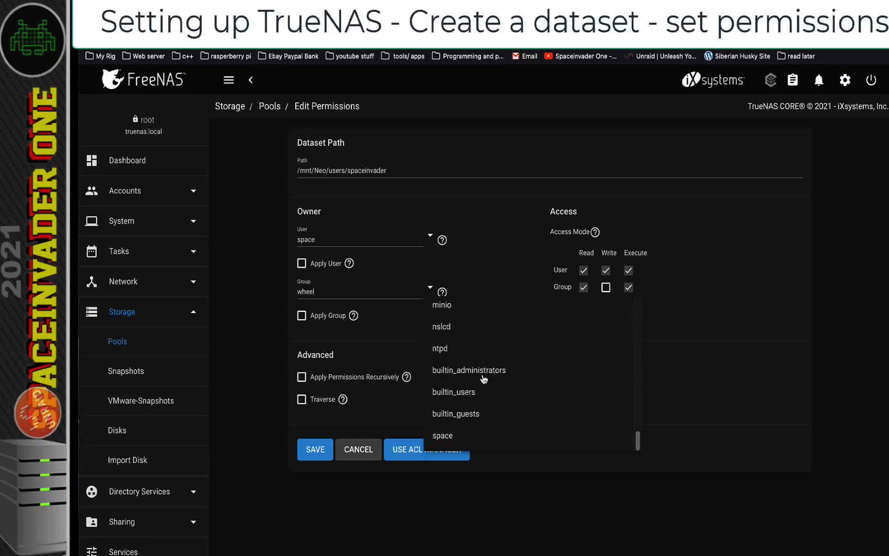
click(448, 433)
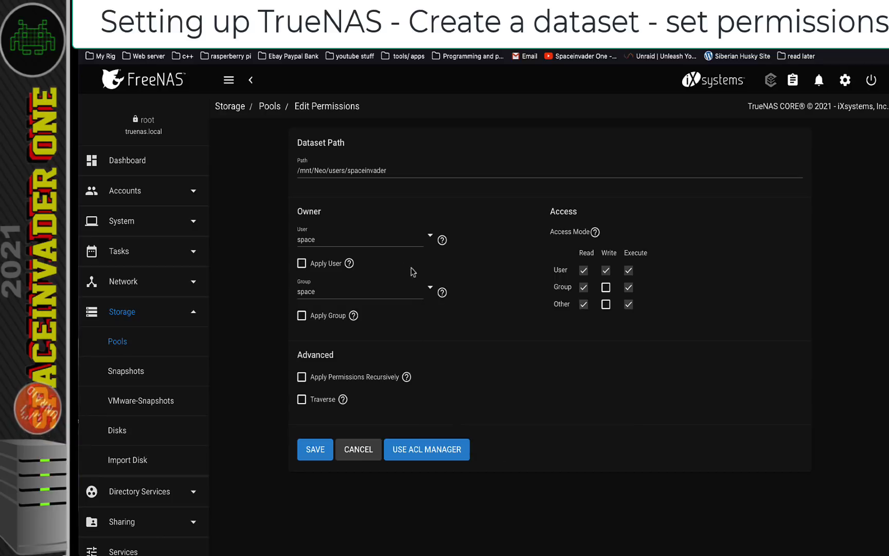
click(302, 264)
click(302, 315)
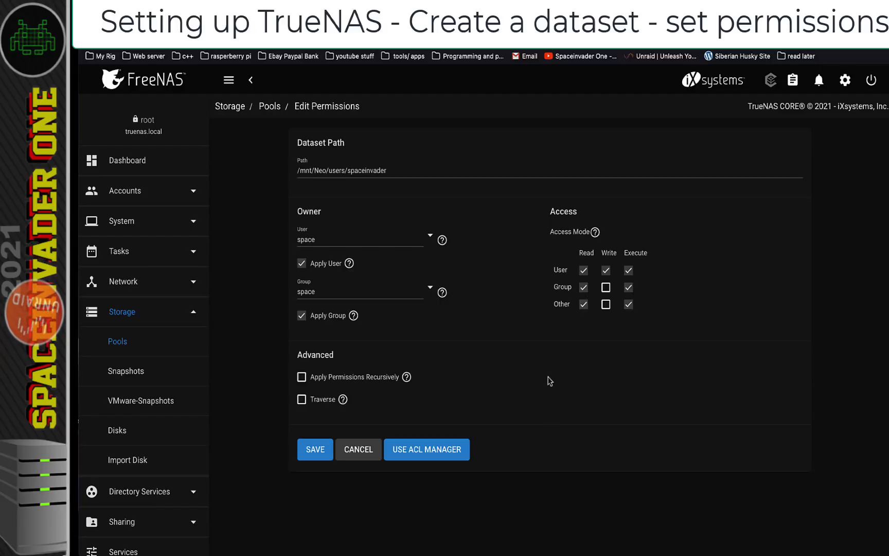
click(317, 449)
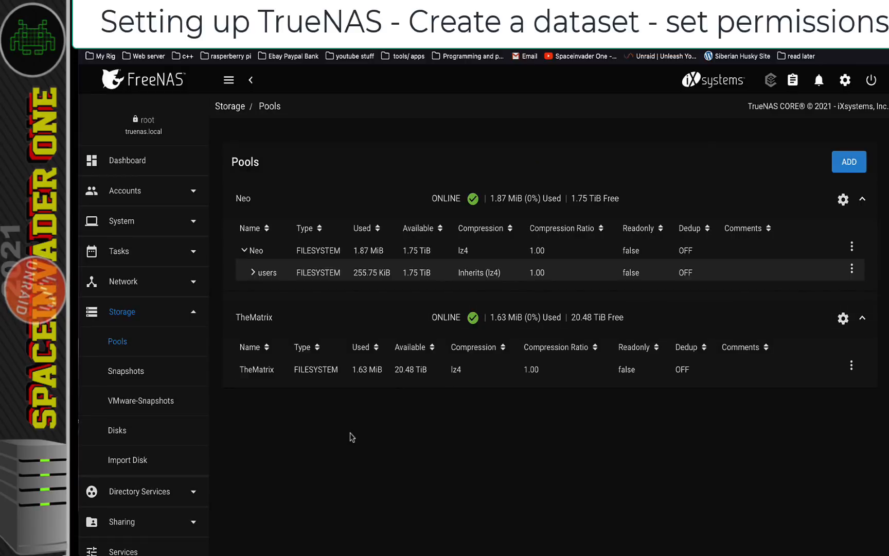
Add an SMB share with path /mnt/Neo/users/spaceinvader and submit it
click(193, 524)
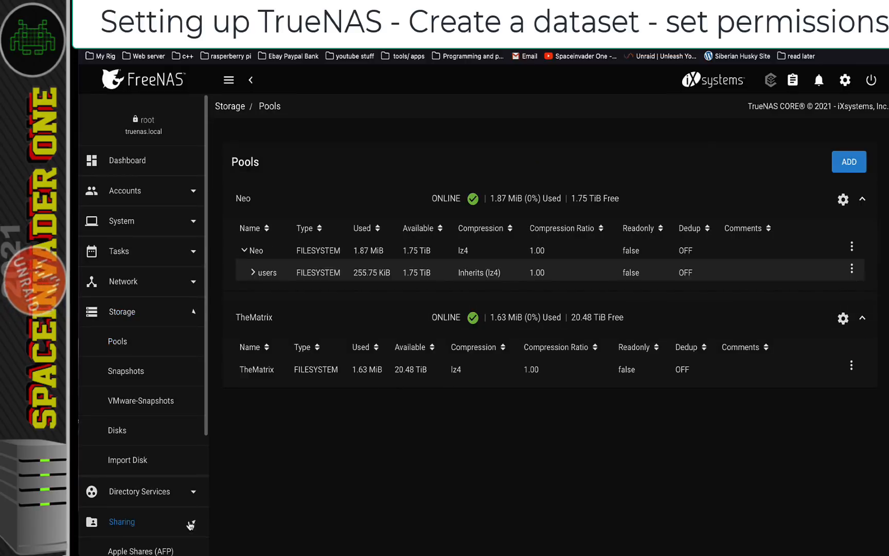
click(140, 521)
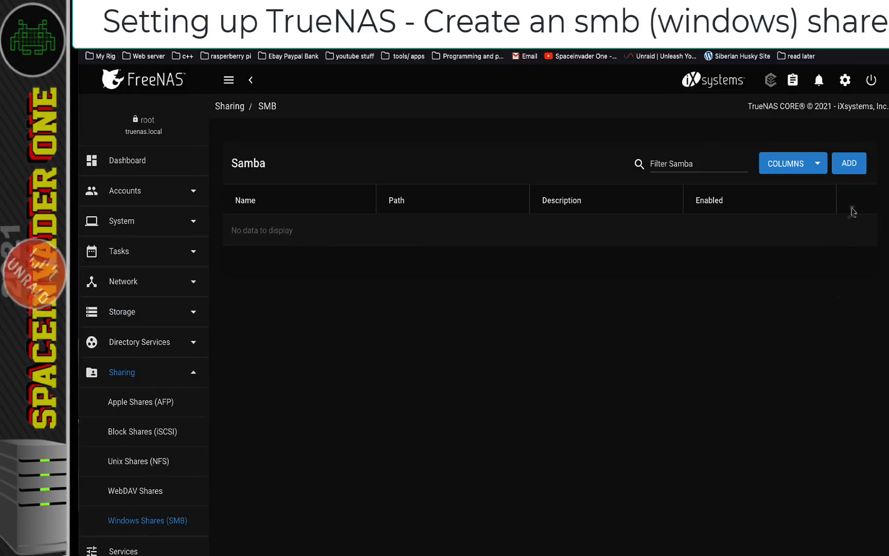
click(849, 163)
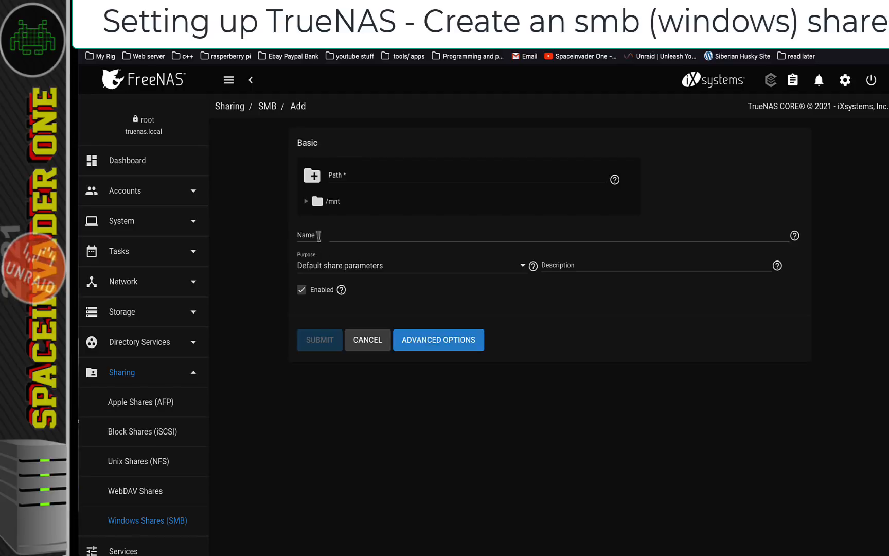
click(307, 202)
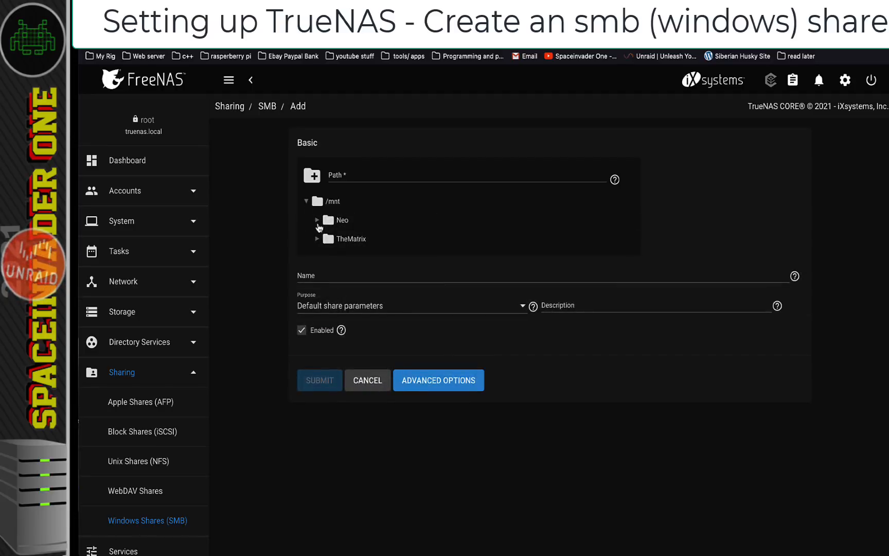
click(317, 220)
click(328, 239)
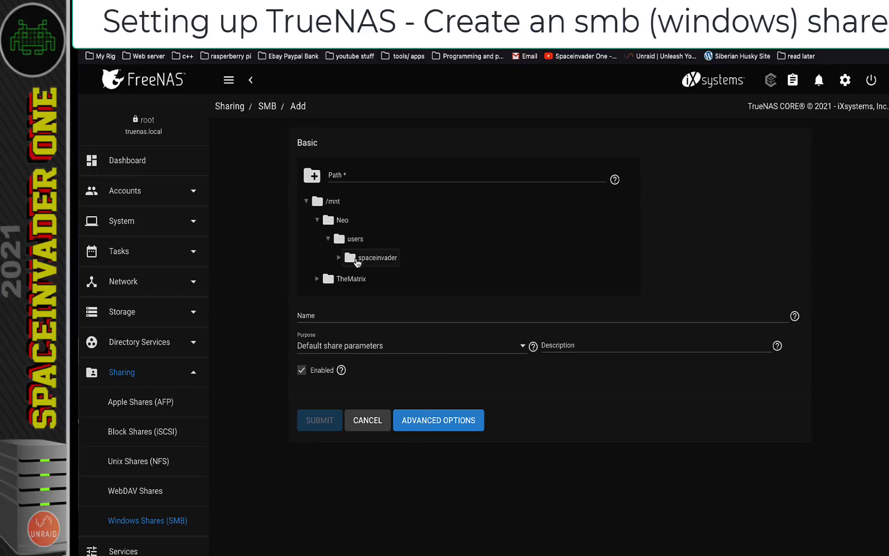
click(366, 260)
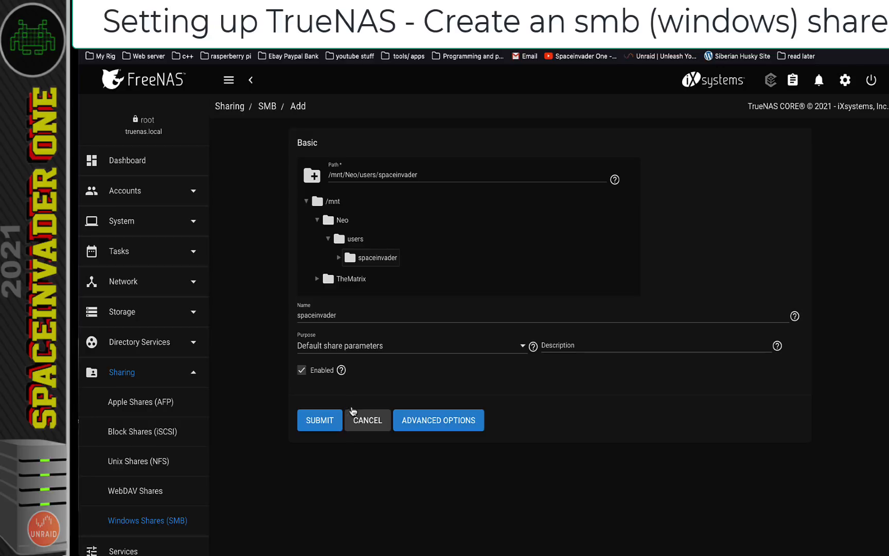
click(326, 424)
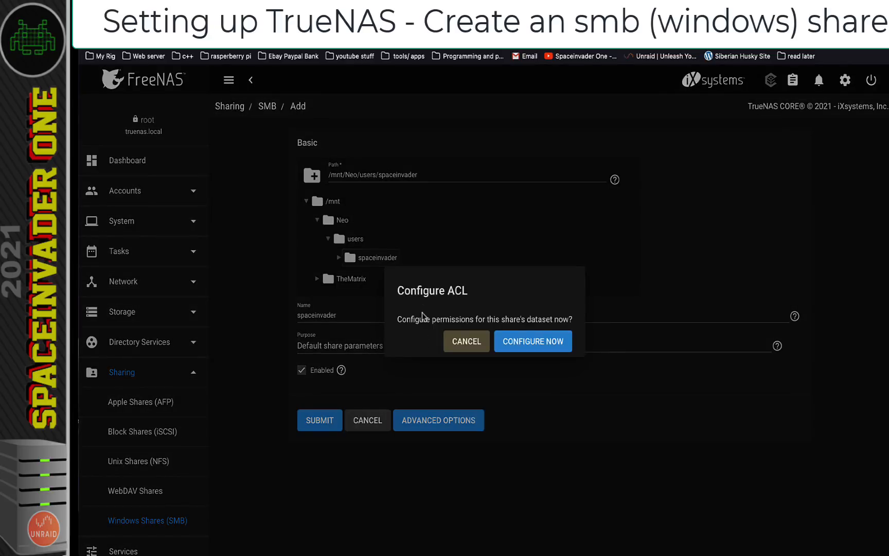
Apply the RESTRICTED preset ACL to the spaceinvader dataset and save it
click(530, 348)
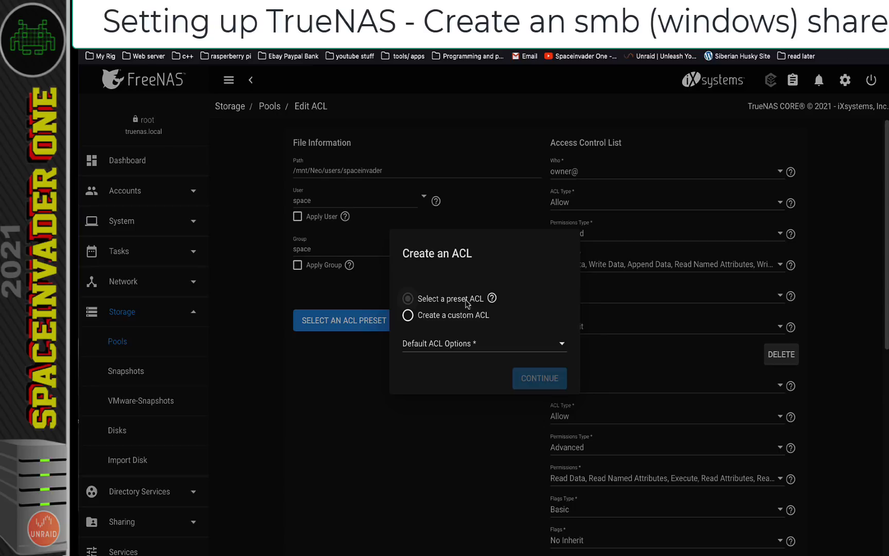
click(491, 349)
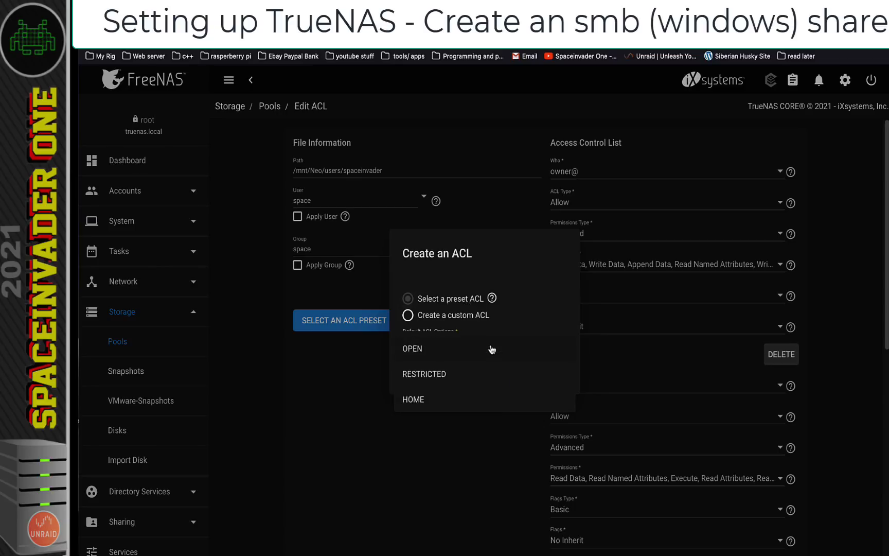
click(424, 374)
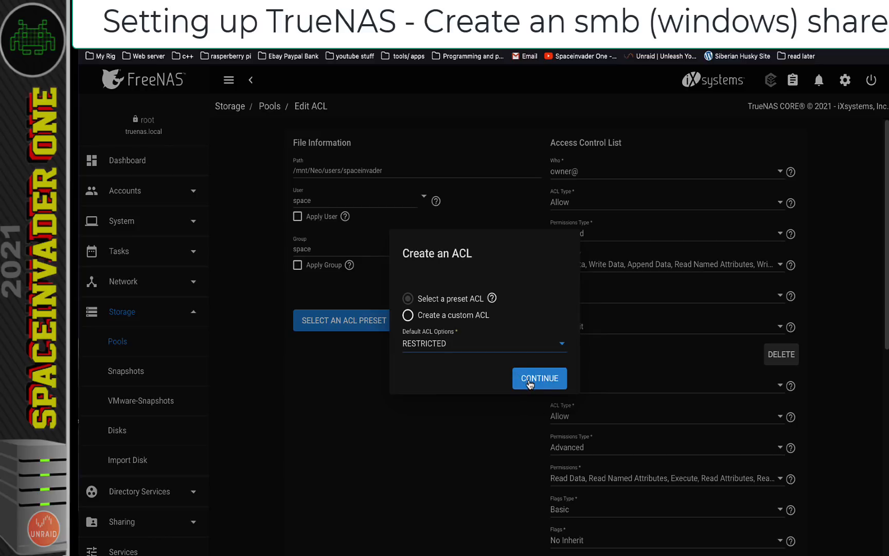
click(529, 382)
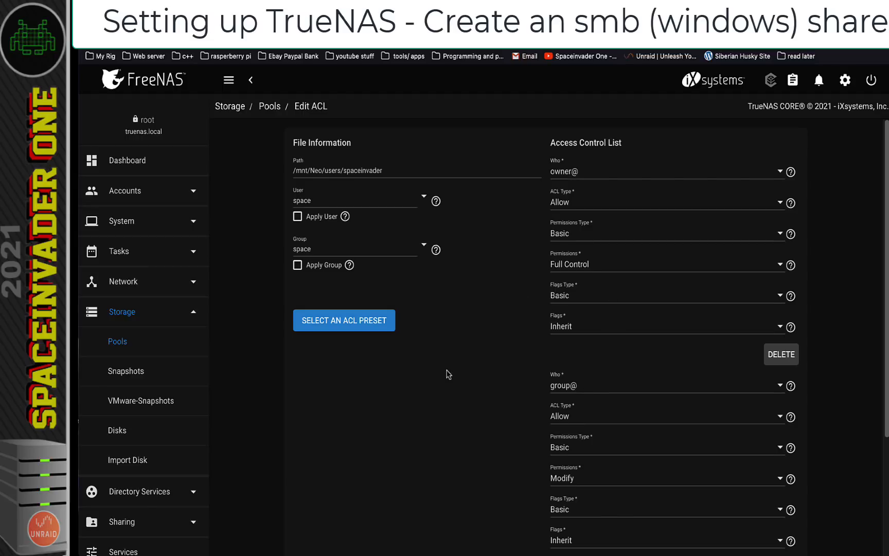
scroll(448, 374, down, 3)
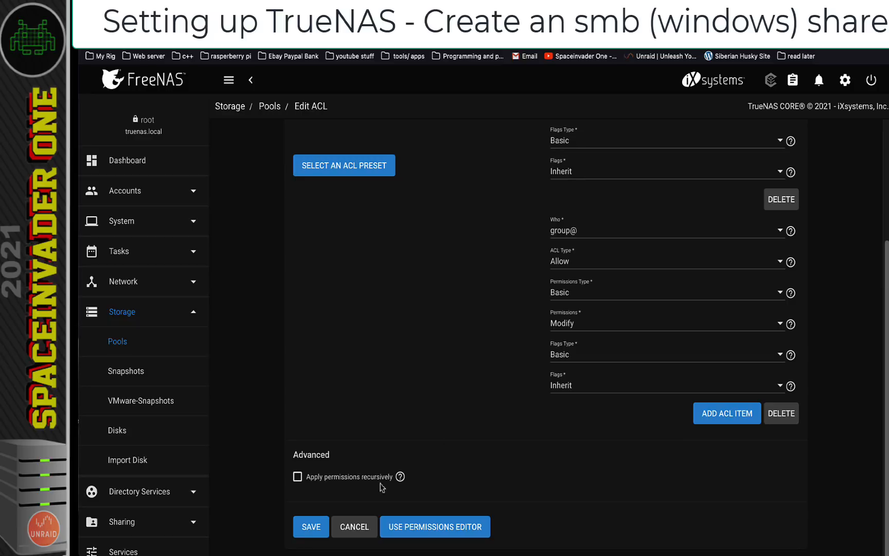
click(308, 528)
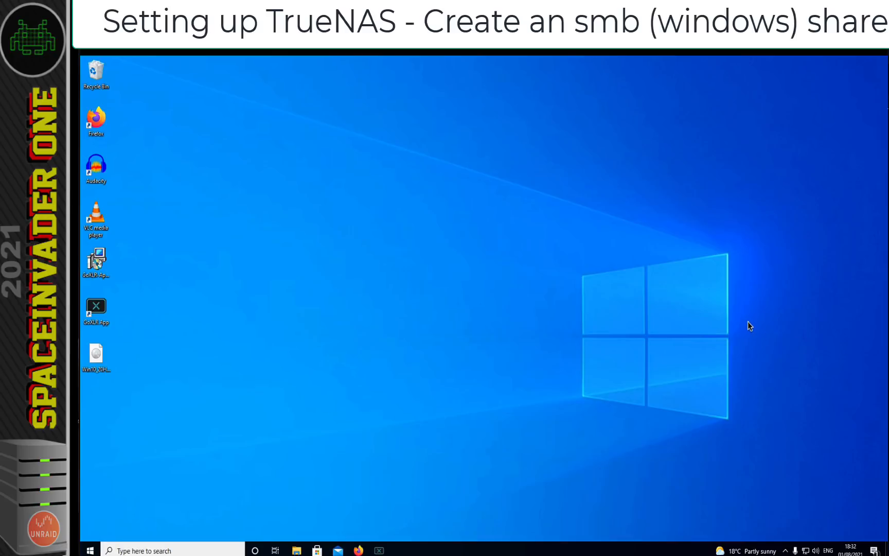
In File Explorer, log in to TRUENAS as user space with the account password and open the spaceinvader share
key(super+e)
click(284, 325)
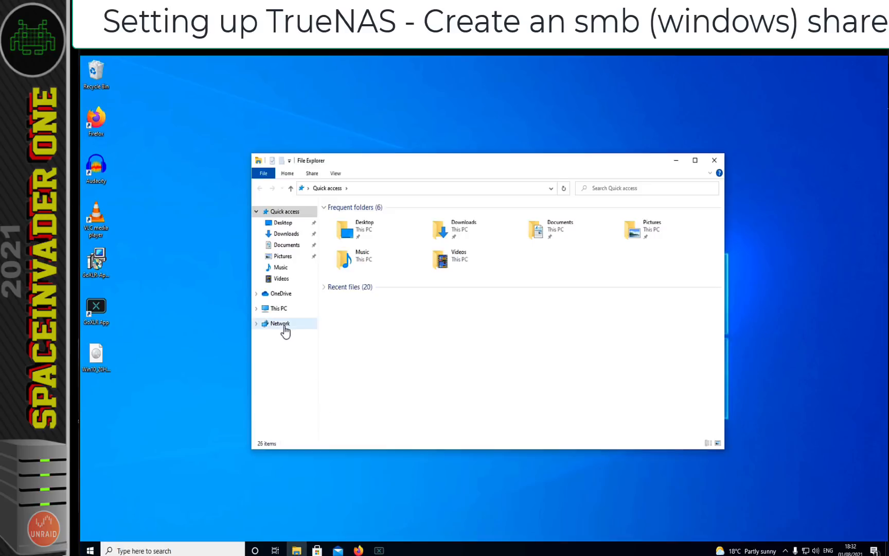
double_click(447, 232)
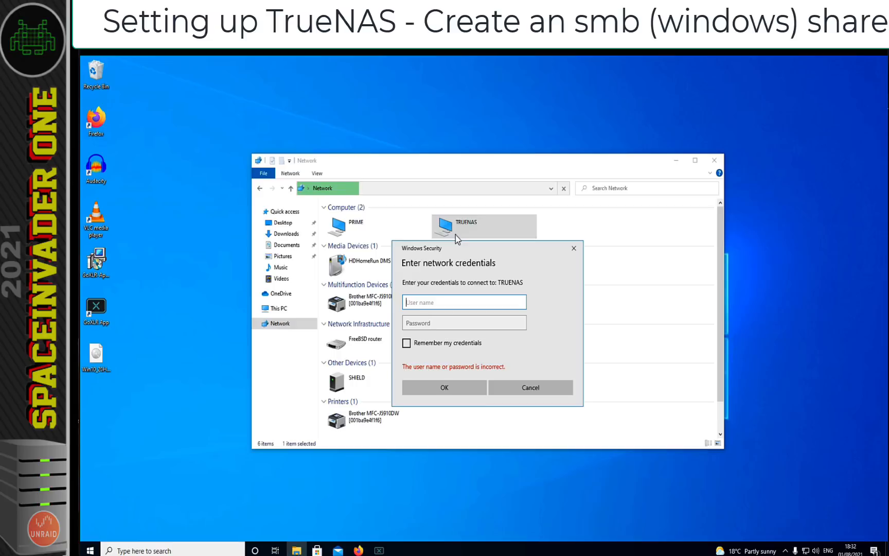
text(space)
key(Tab)
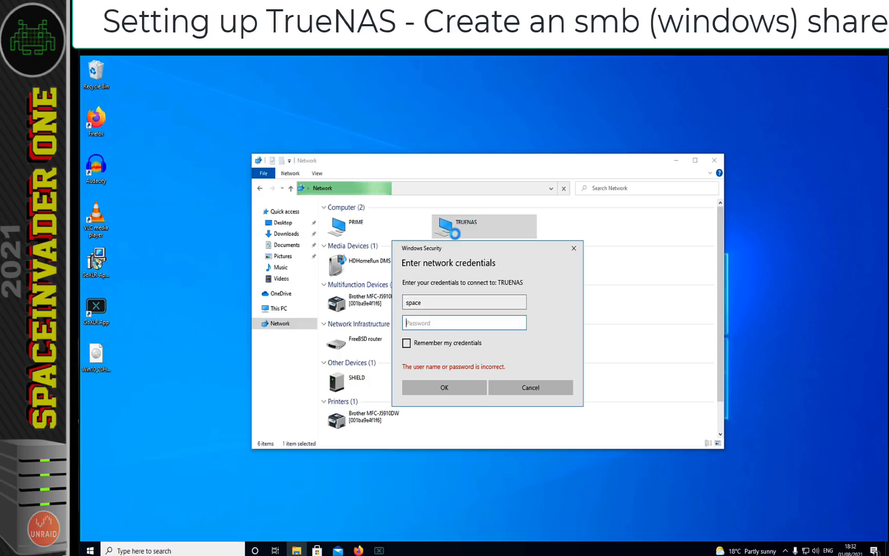
text(1234)
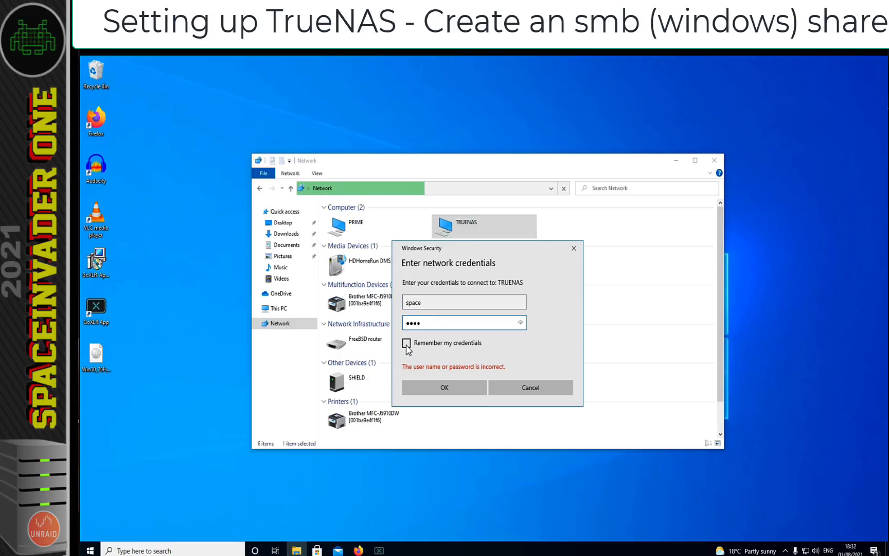
click(452, 390)
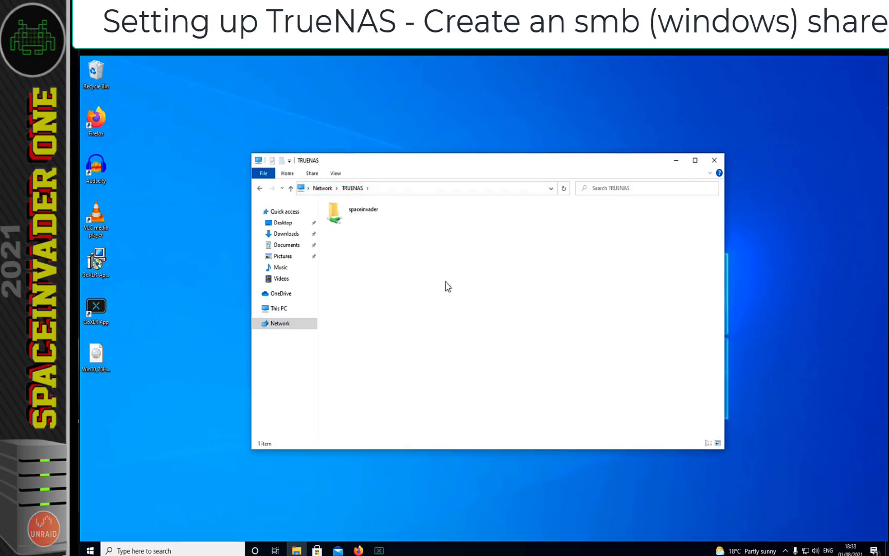
double_click(341, 219)
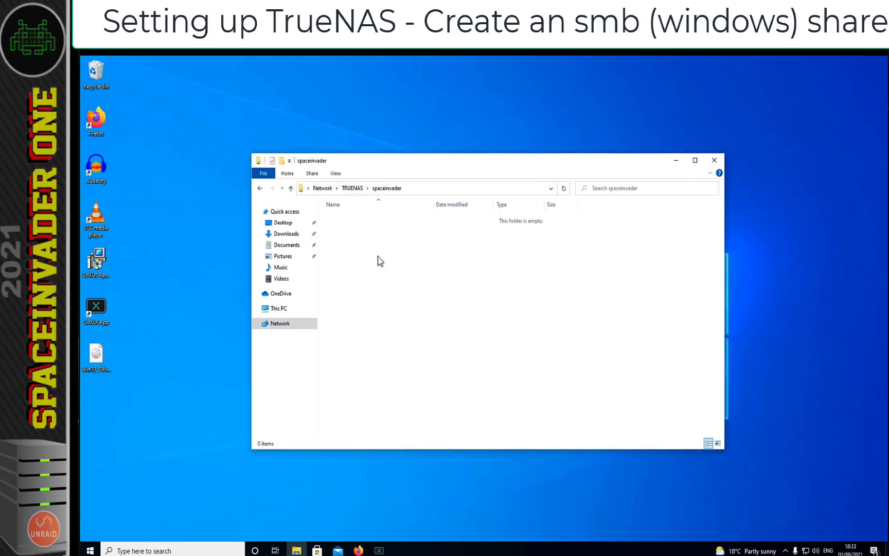
Copy the Win10_20H2_v2_English_x64 ISO from the desktop into the spaceinvader share
right_click(94, 359)
click(124, 341)
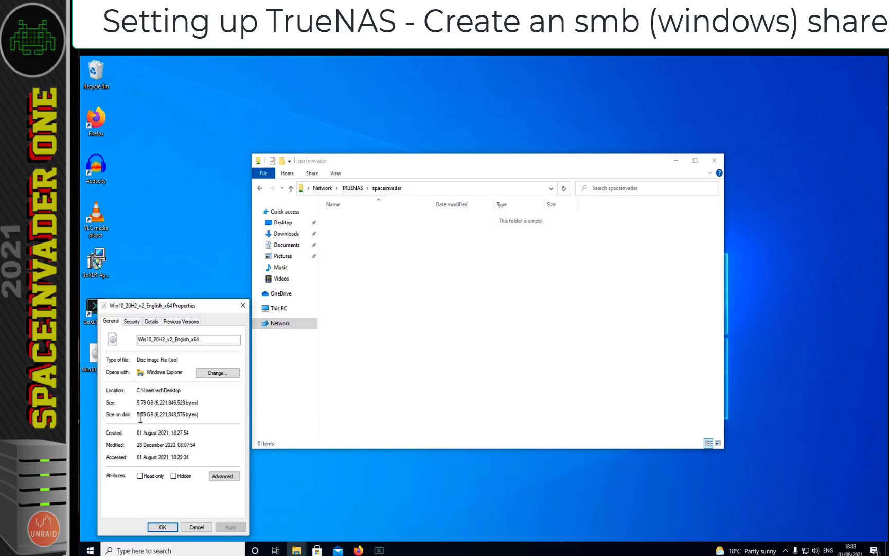
click(196, 527)
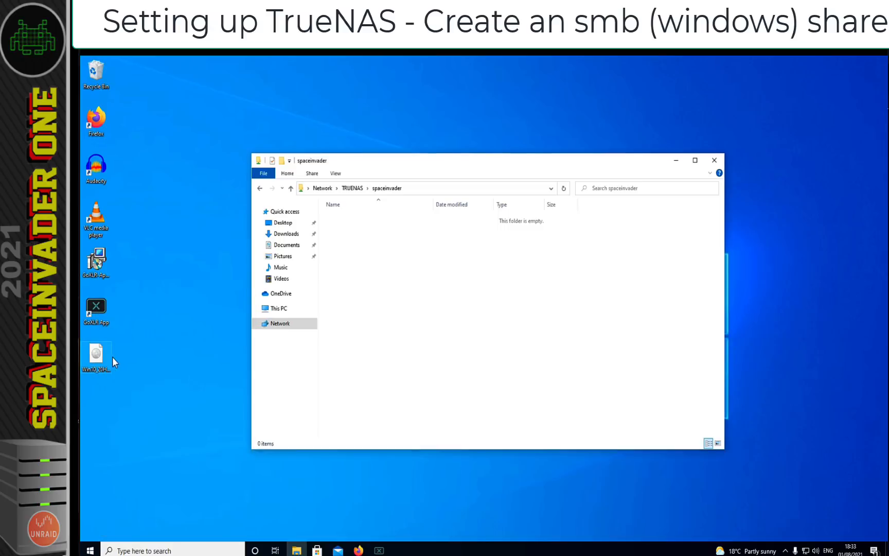
drag(96, 355, 385, 247)
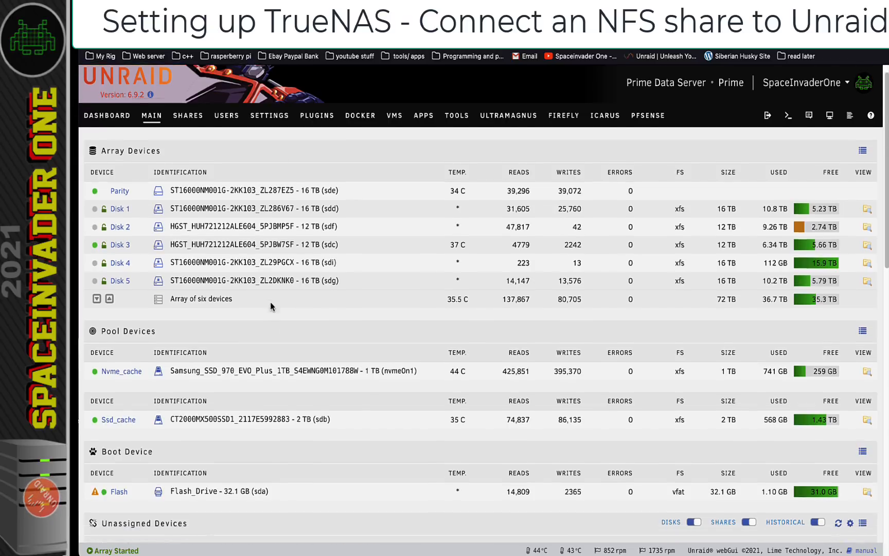
Create a vms dataset in the TheMatrix pool
scroll(271, 302, down, 5)
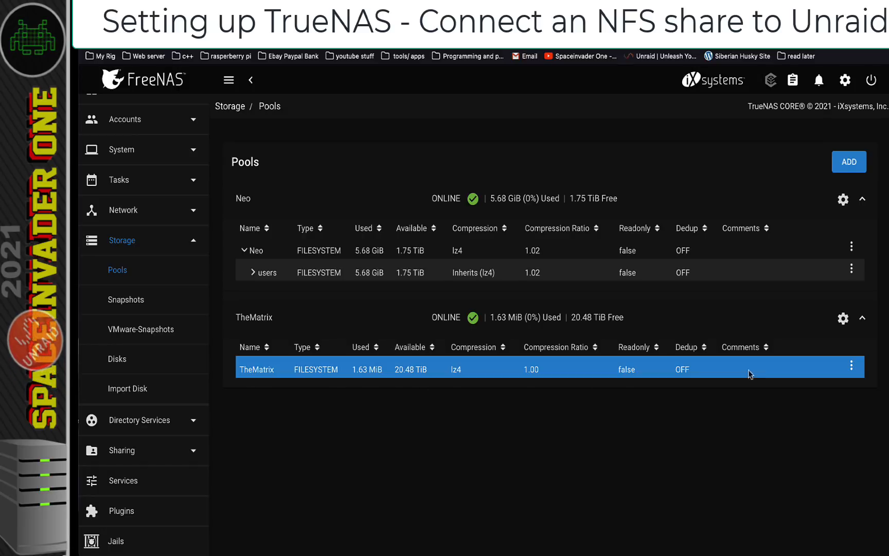
click(849, 368)
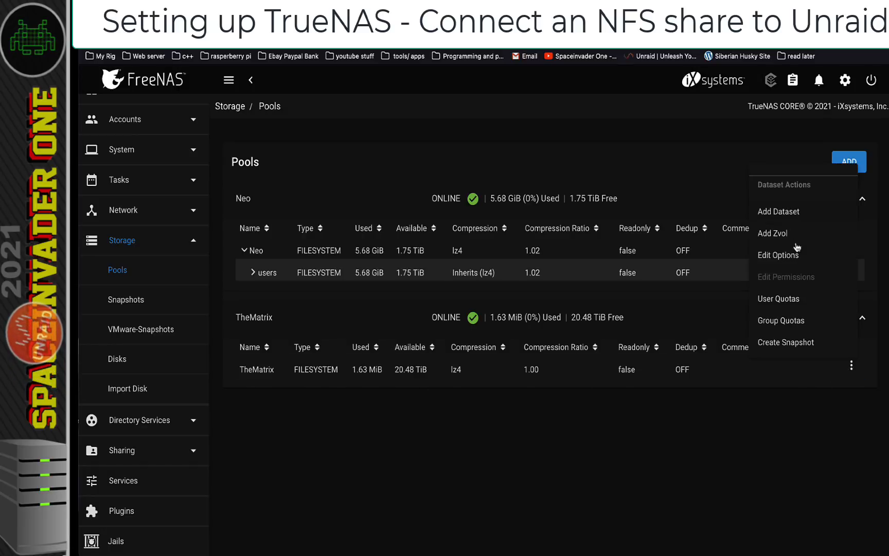
click(788, 218)
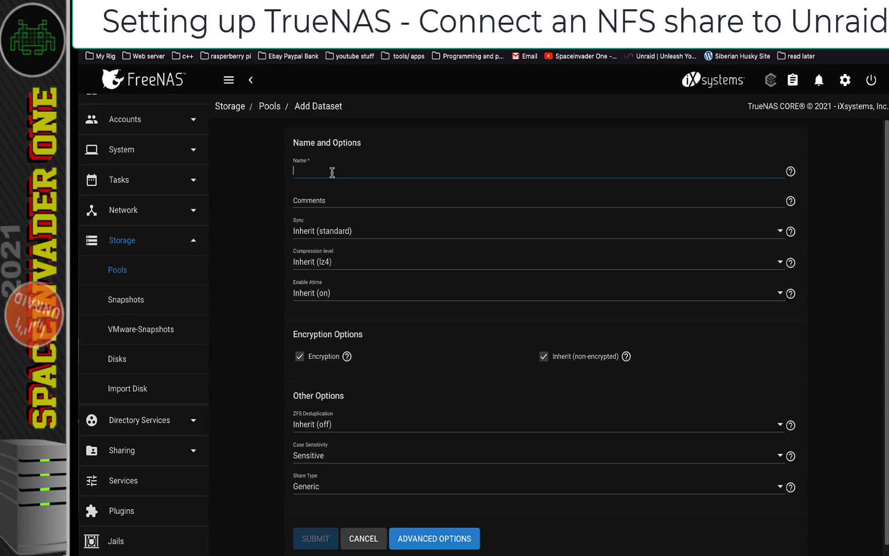
text(vms)
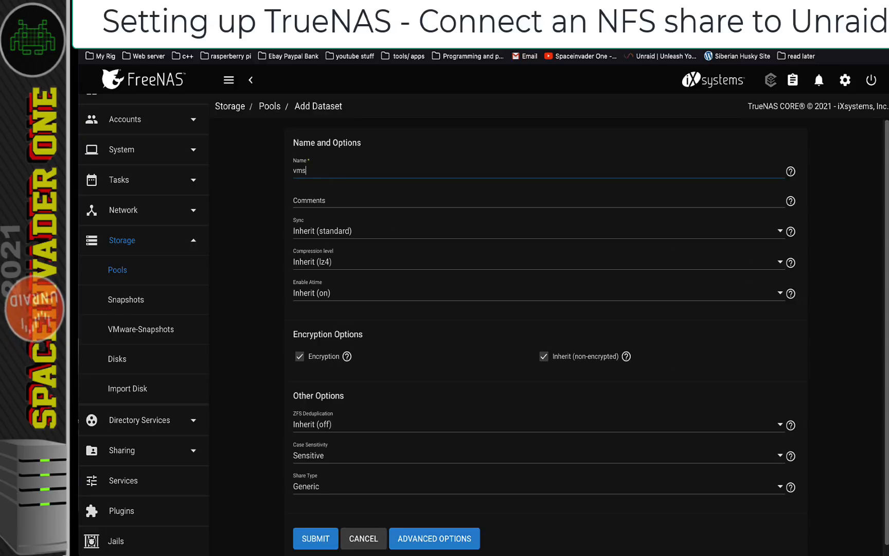
click(315, 540)
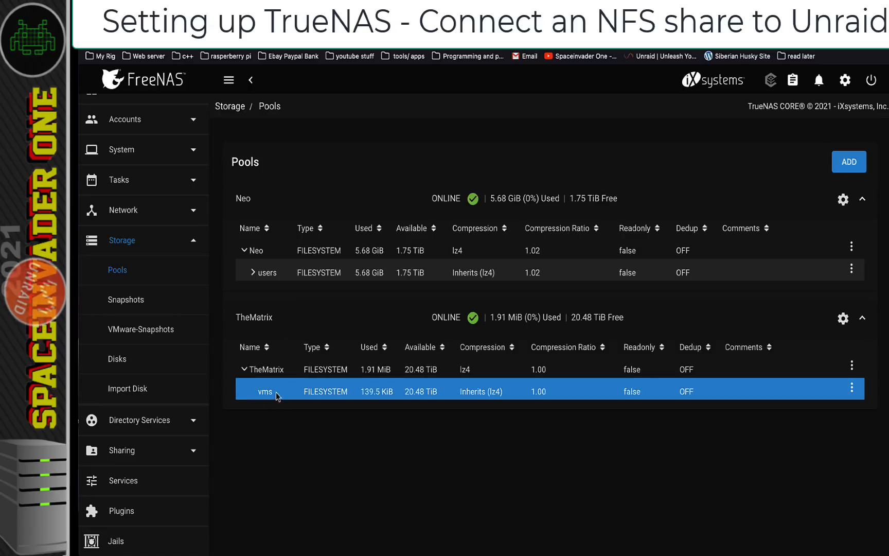
Add windows10, macos and popos child datasets under vms
click(859, 398)
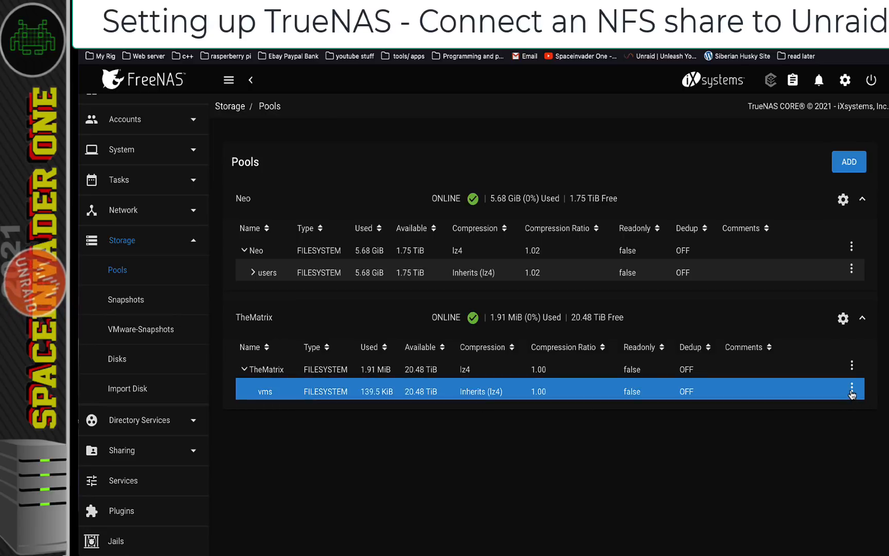
click(851, 390)
click(796, 211)
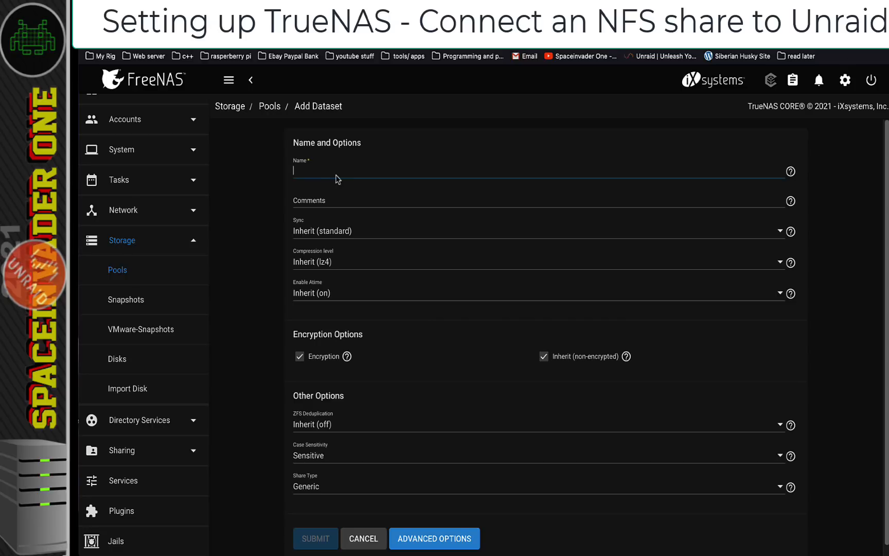
text(windows10)
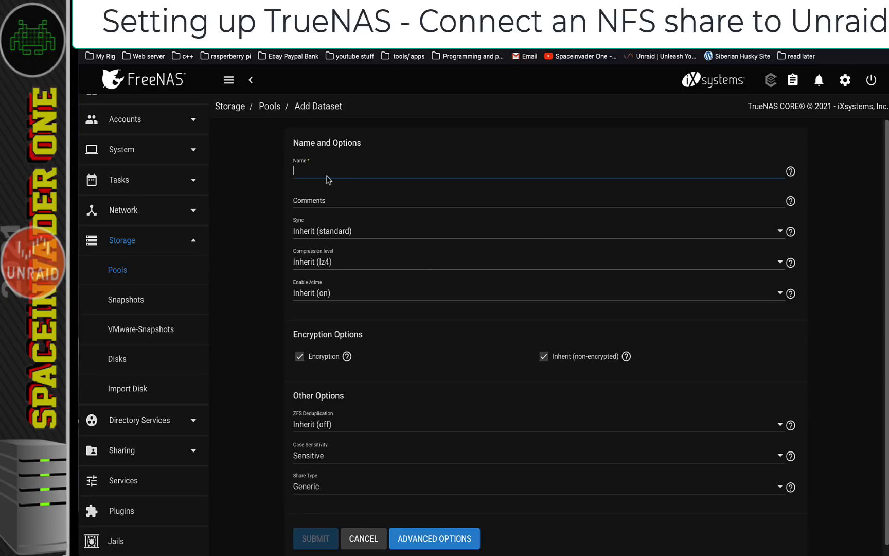
text(ubuntu)
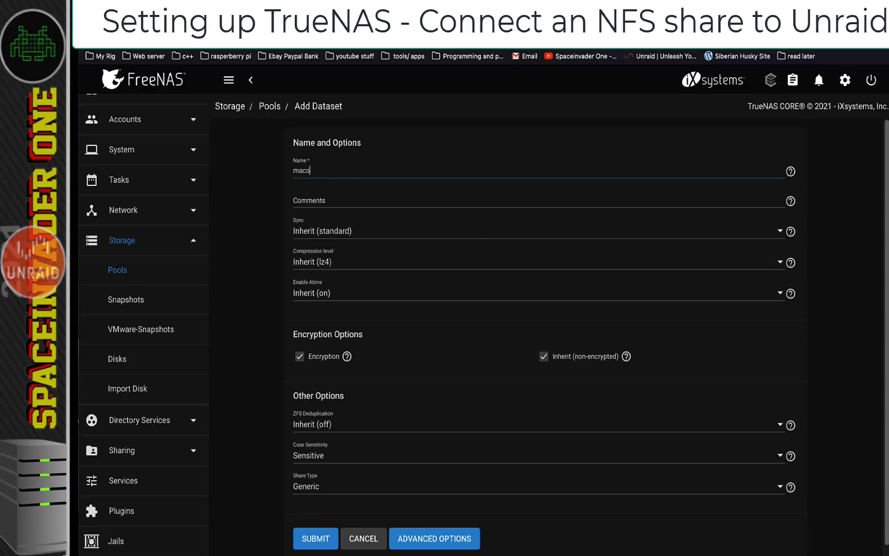
click(311, 538)
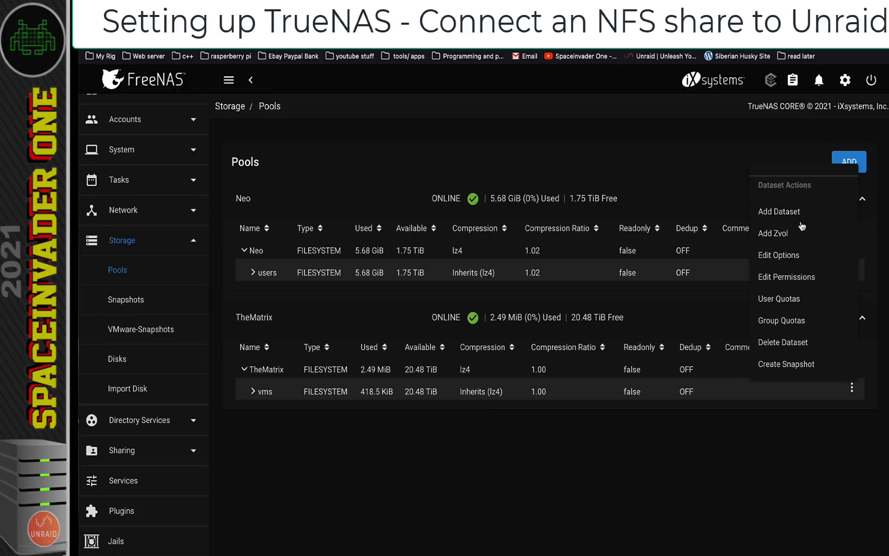
click(779, 211)
text(popos)
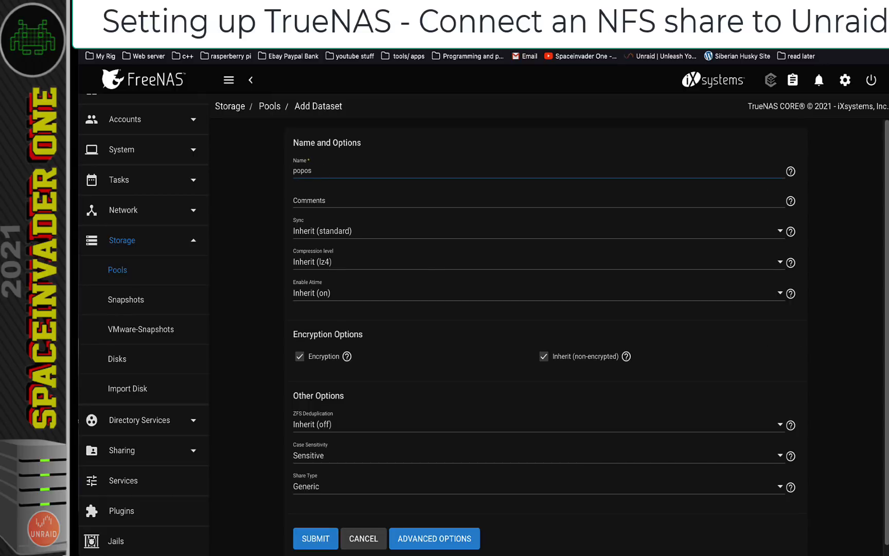
click(316, 538)
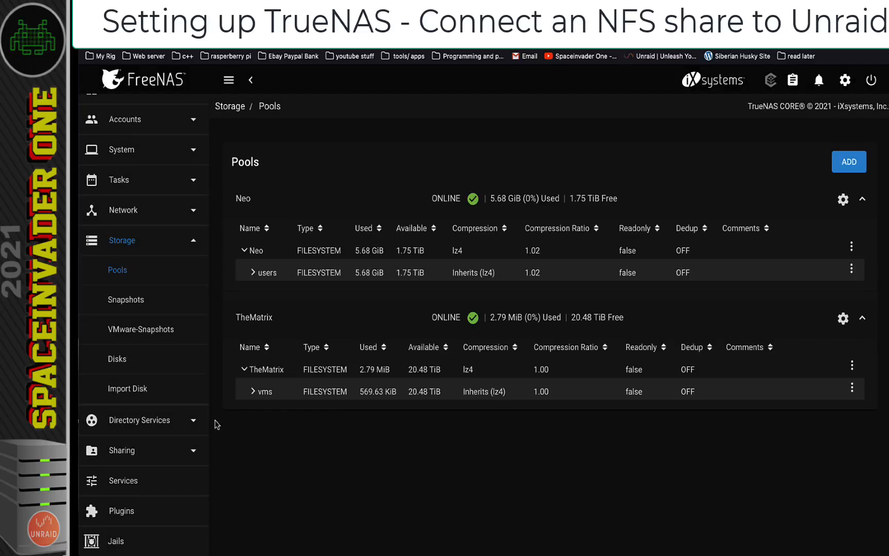
click(247, 396)
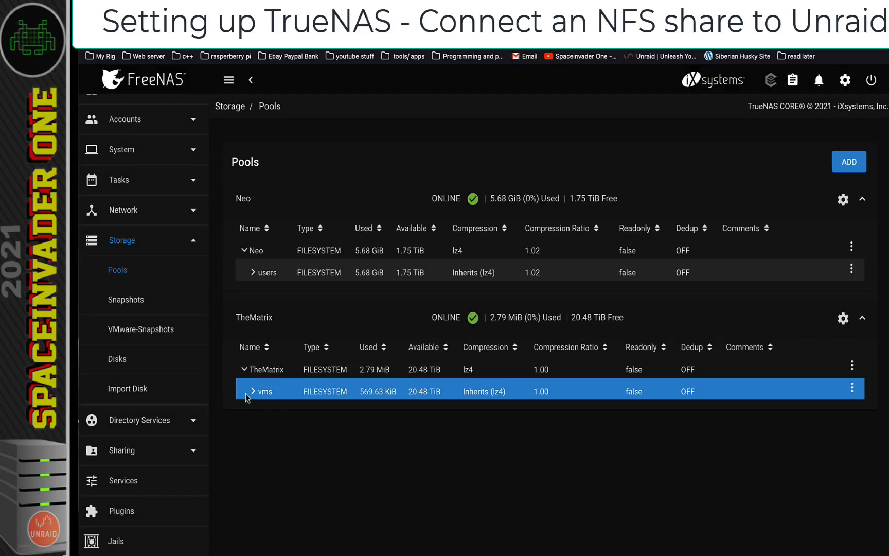
Check vms's child datasets, then start the NFS service in Services
click(252, 395)
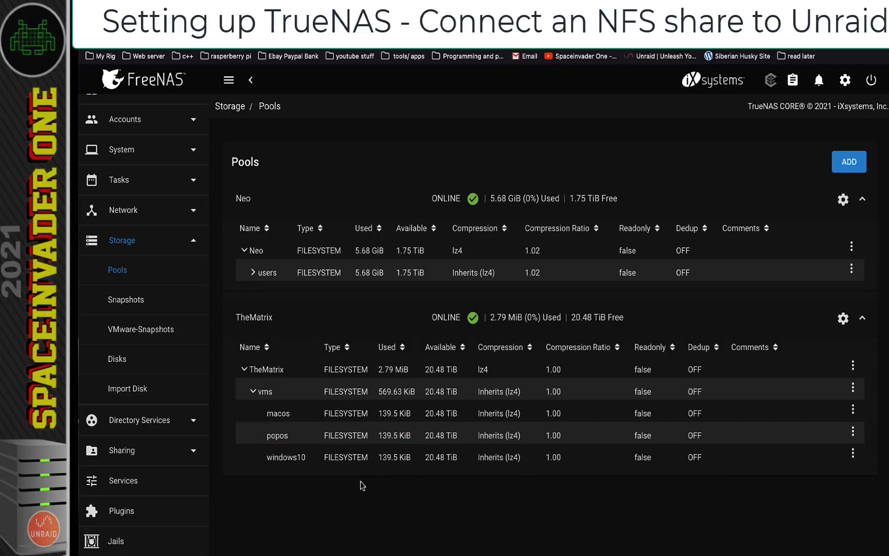
click(135, 485)
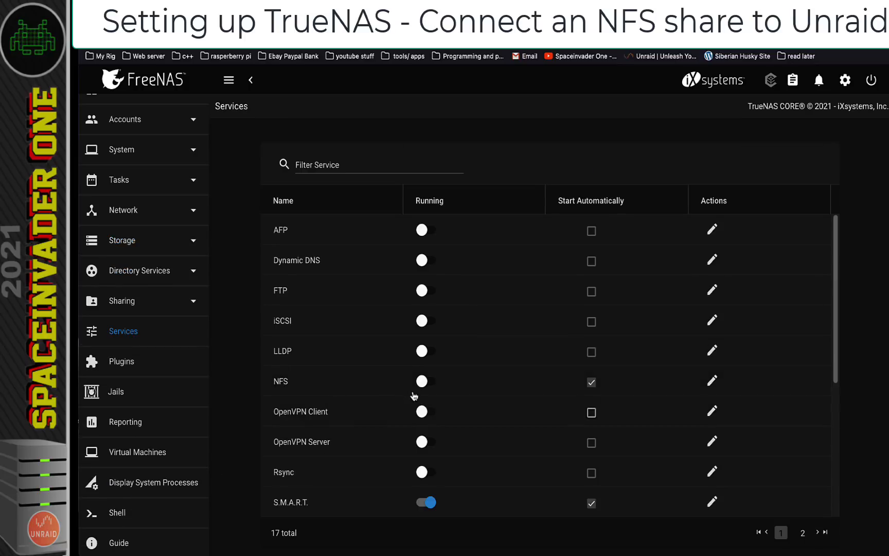
click(430, 382)
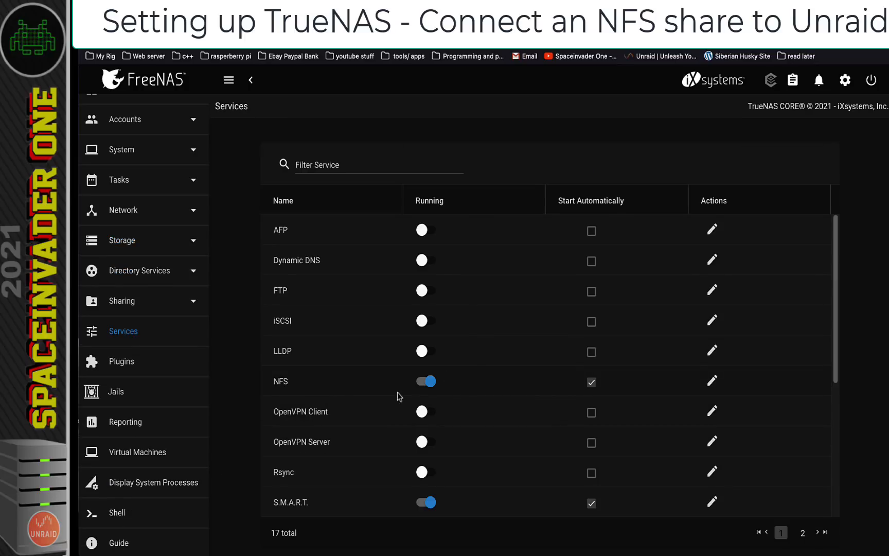
Start an NFS share with path /mnt/TheMatrix/vms and All dirs enabled
click(131, 305)
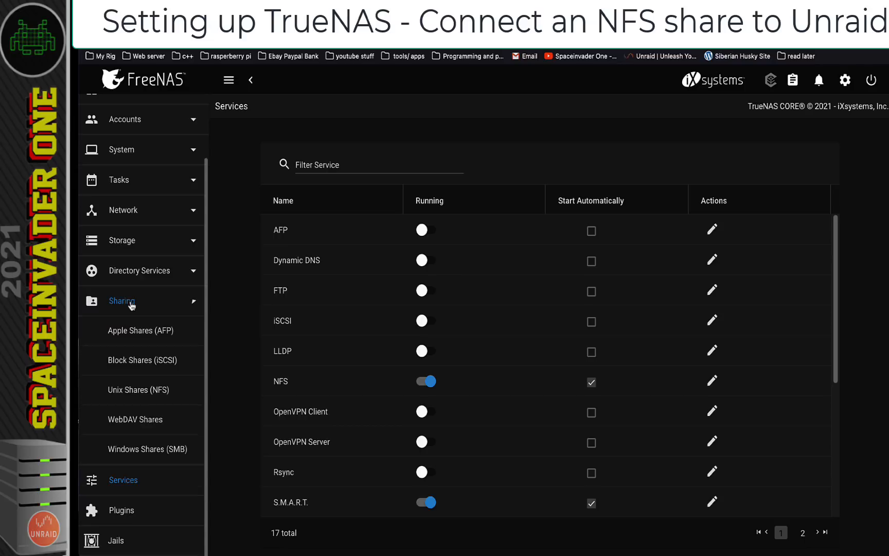
click(142, 395)
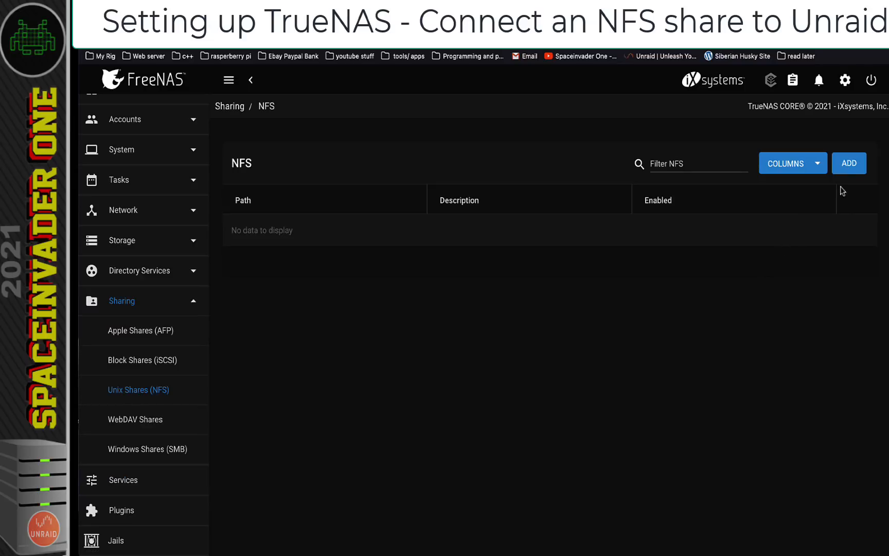
click(846, 168)
click(306, 201)
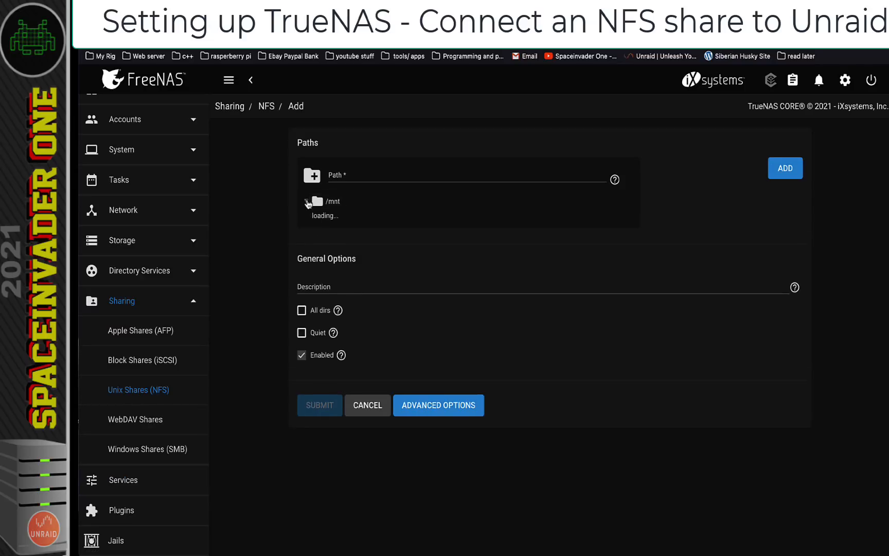
click(317, 239)
click(329, 257)
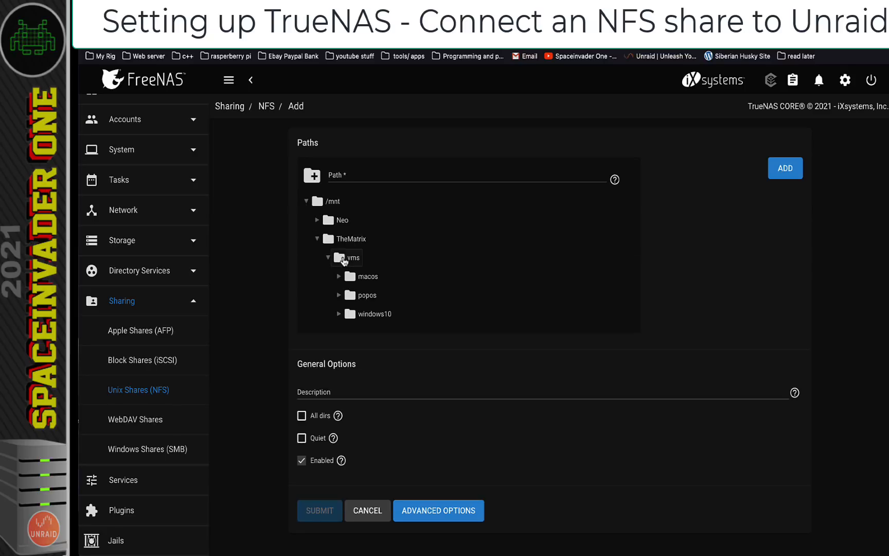
click(343, 259)
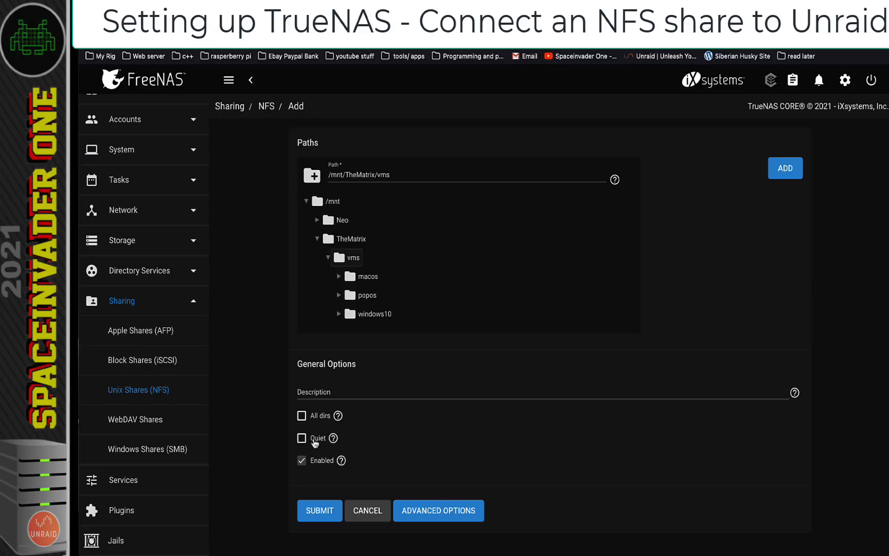
click(302, 417)
Set Maproot User to root and Maproot Group to nogroup, allow host 10.10.20.199, and submit
click(424, 512)
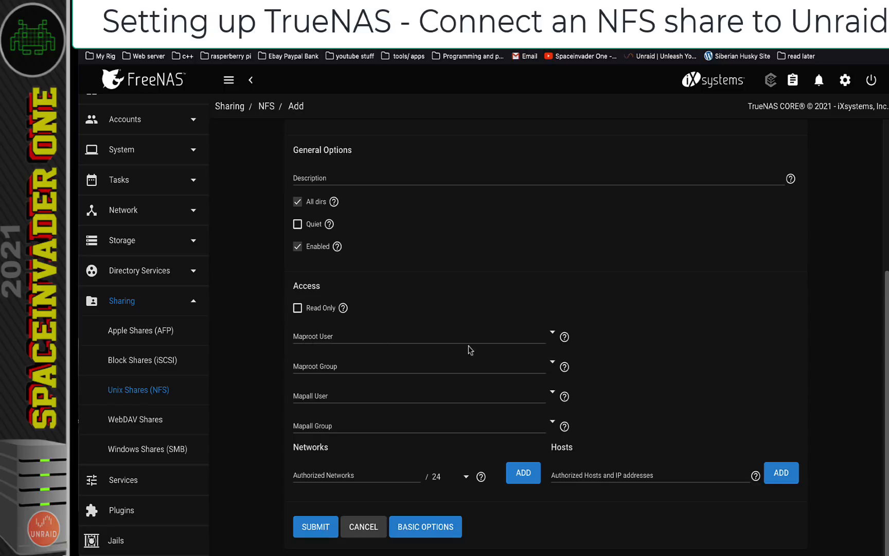
click(553, 333)
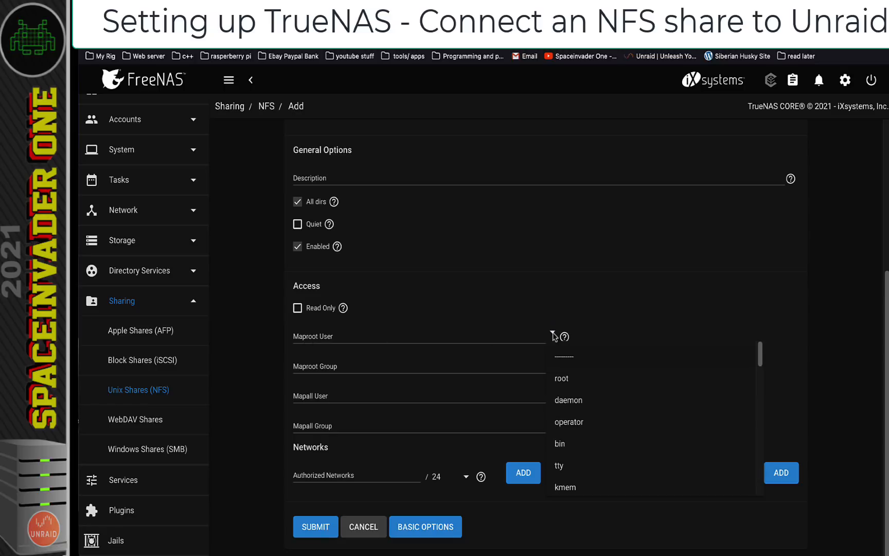
click(563, 382)
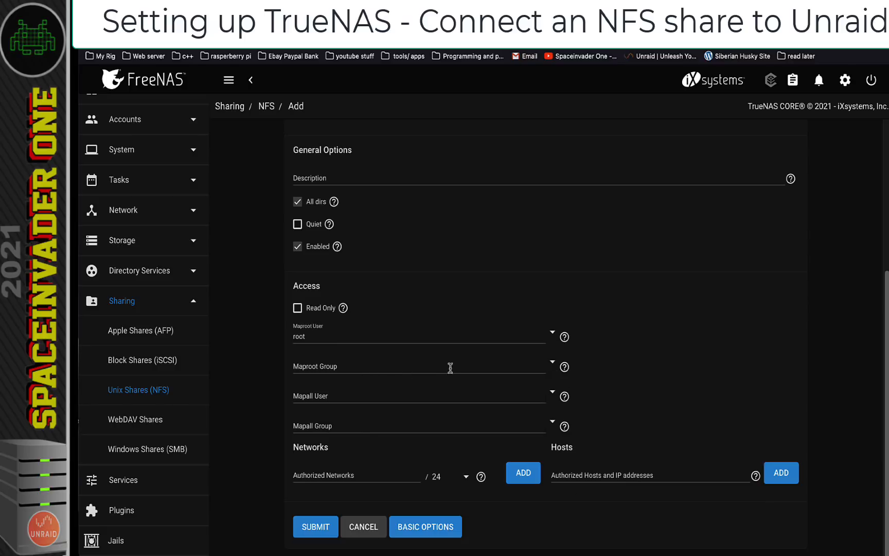
click(553, 361)
click(580, 480)
click(567, 476)
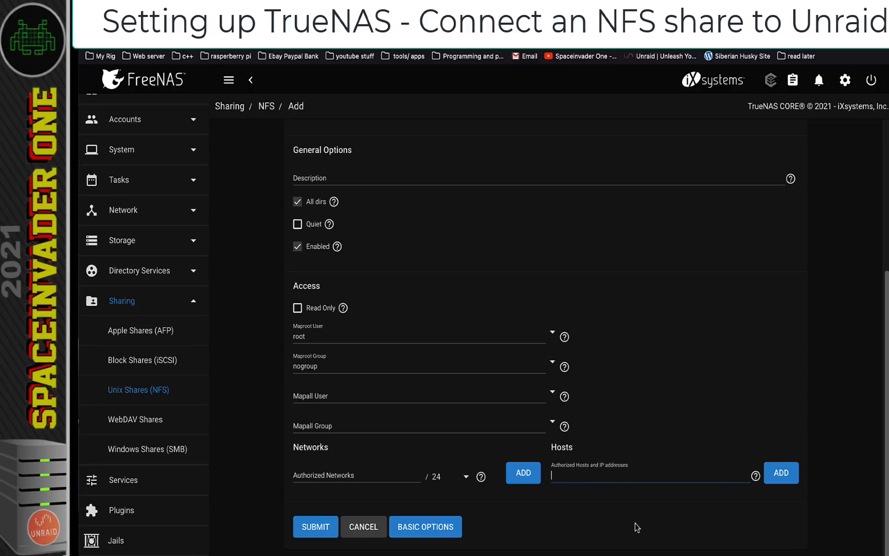
text(10.)
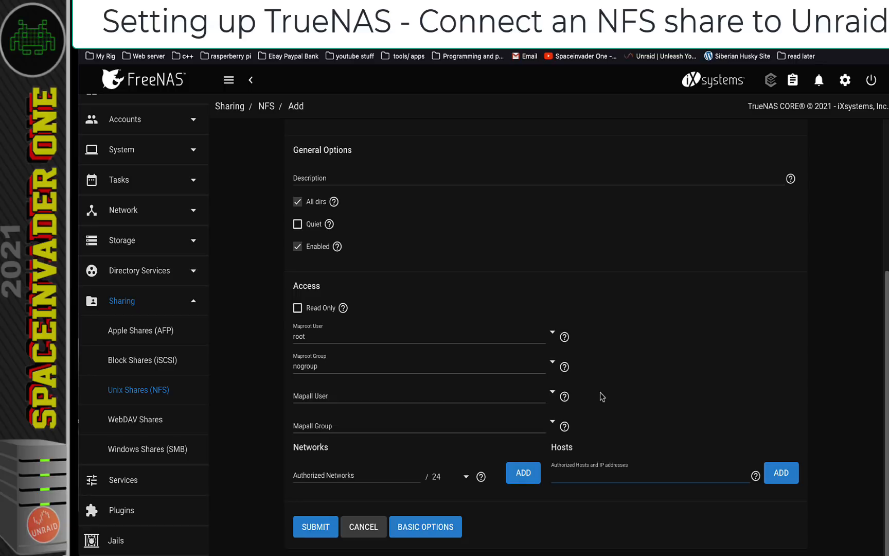
text(10.2)
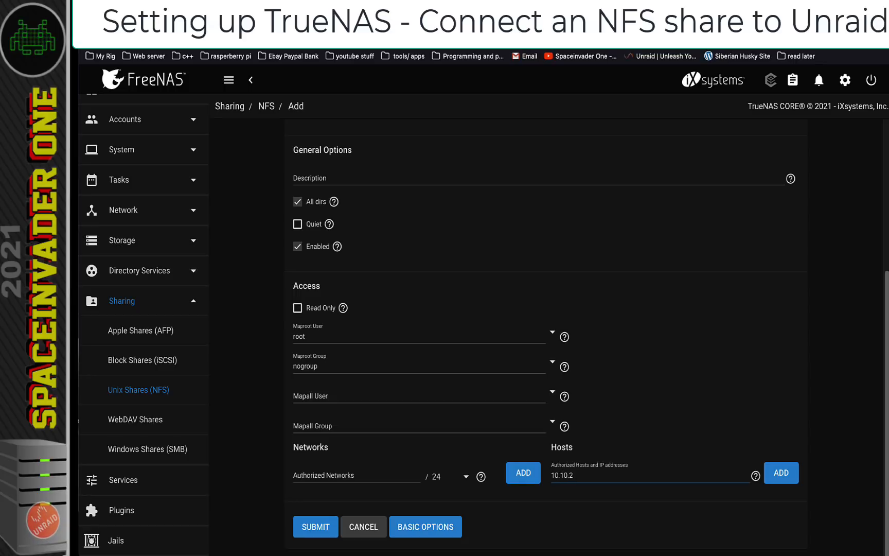
text(0.199)
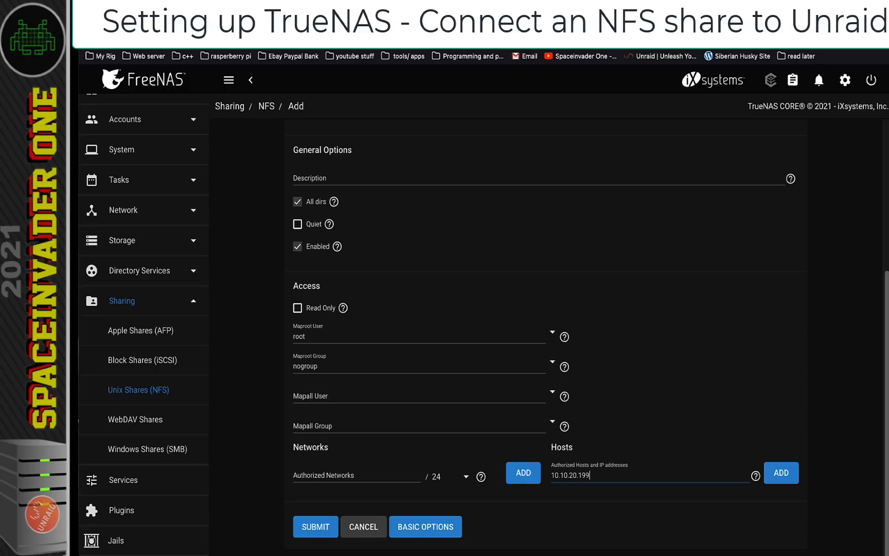
click(316, 527)
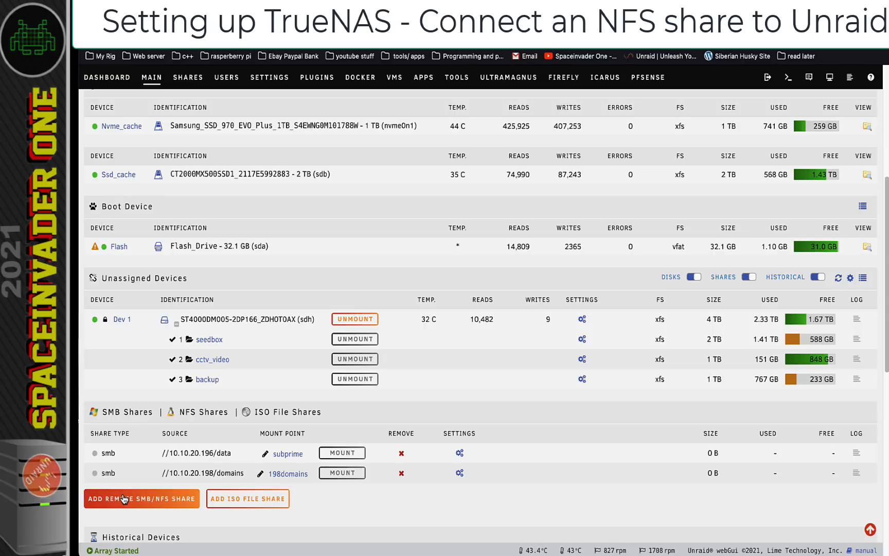
Add an NFS remote share for server 10.10.20.200 using the exported /mnt/TheMatrix/vms path
click(125, 497)
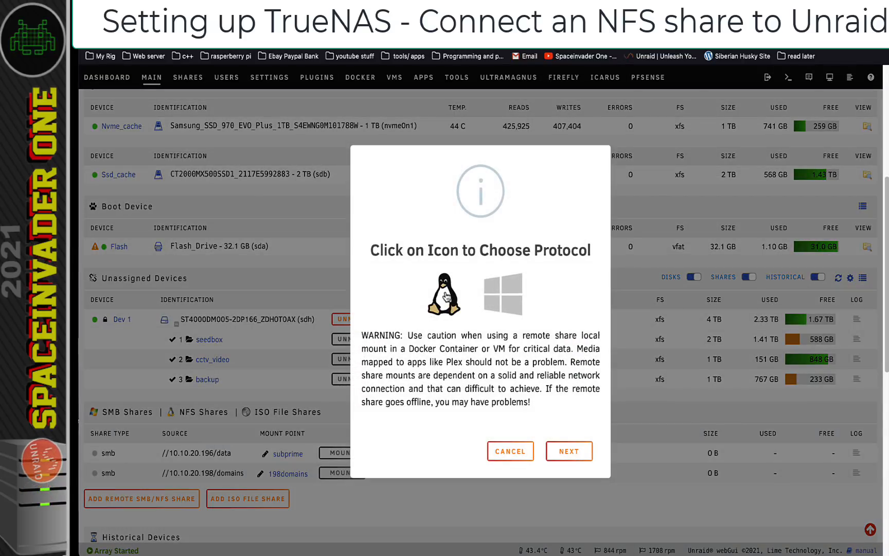
click(446, 296)
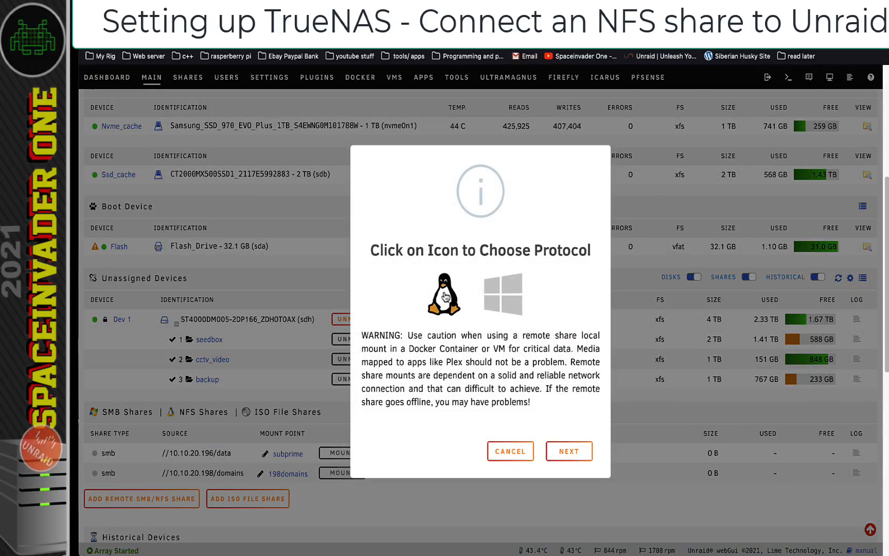
click(569, 451)
click(482, 346)
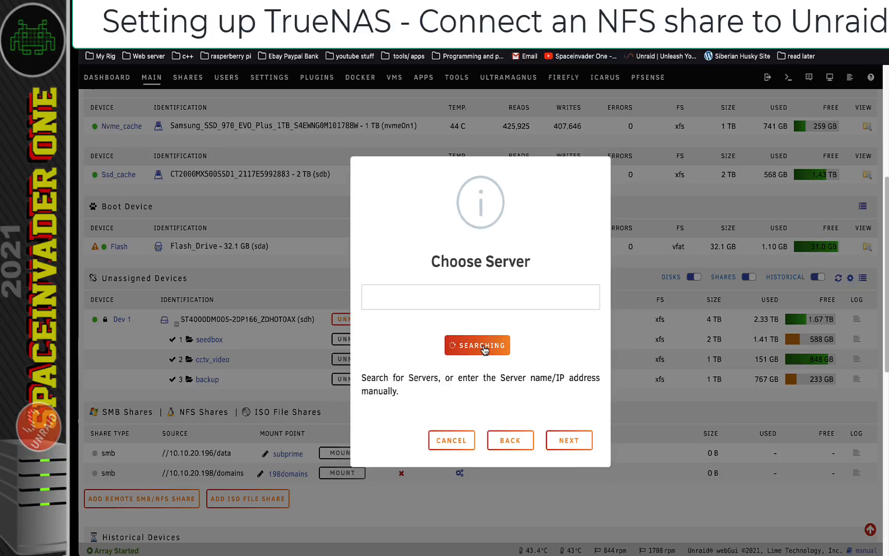
click(484, 296)
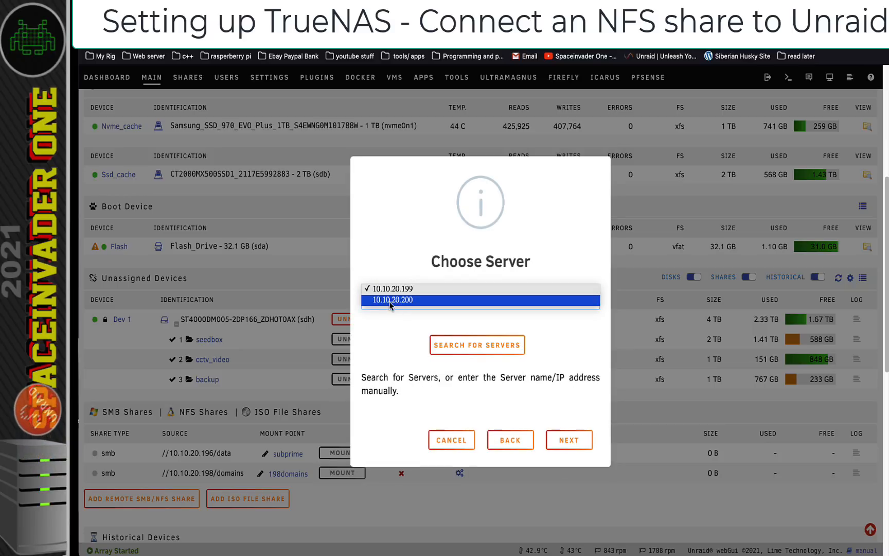
click(404, 301)
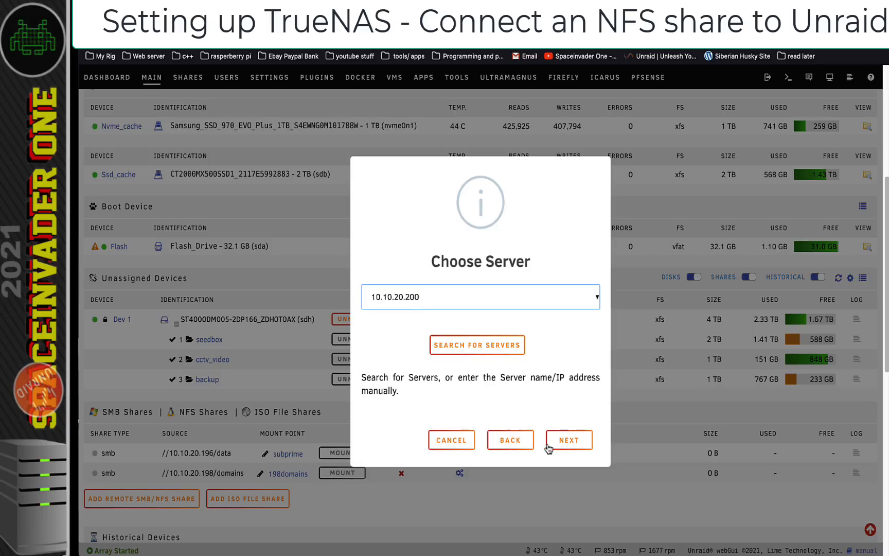
click(566, 441)
click(488, 362)
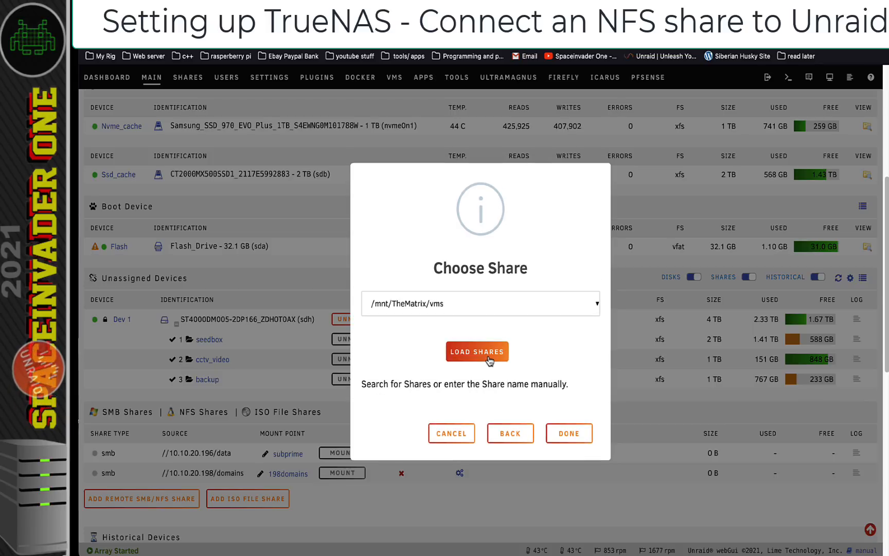
click(434, 304)
click(436, 297)
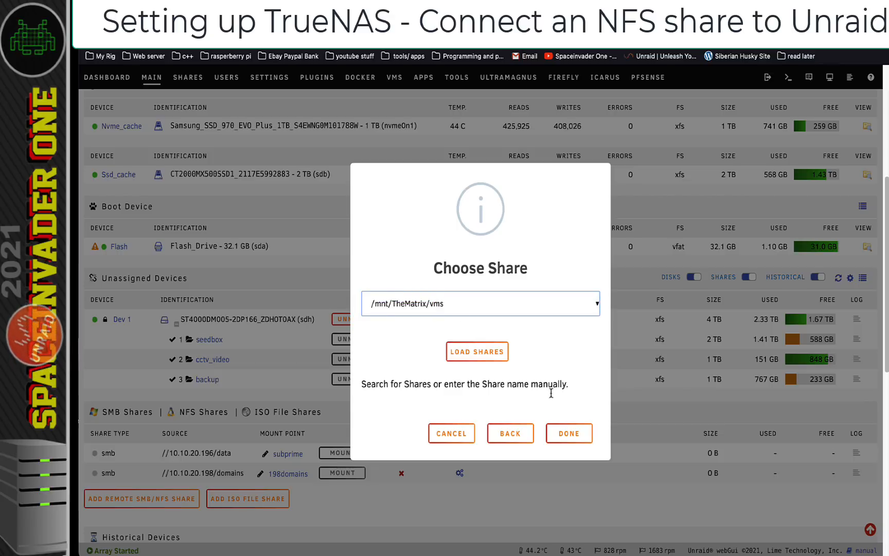
click(566, 437)
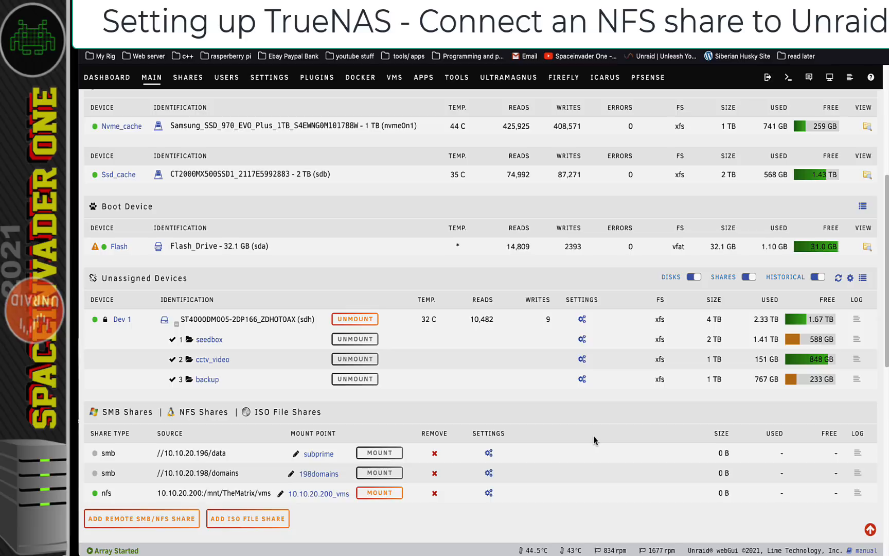
Mount the 10.10.20.200_vms share and browse into its macos folder
click(380, 493)
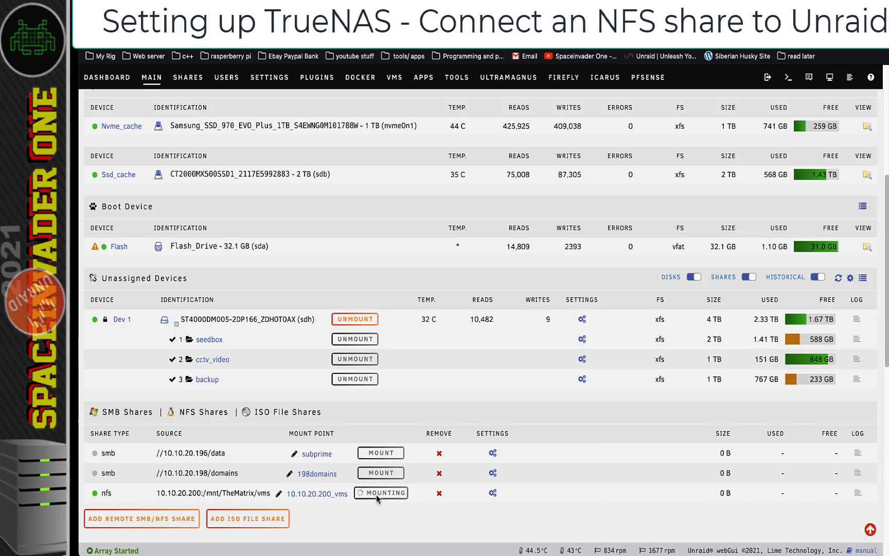
click(320, 494)
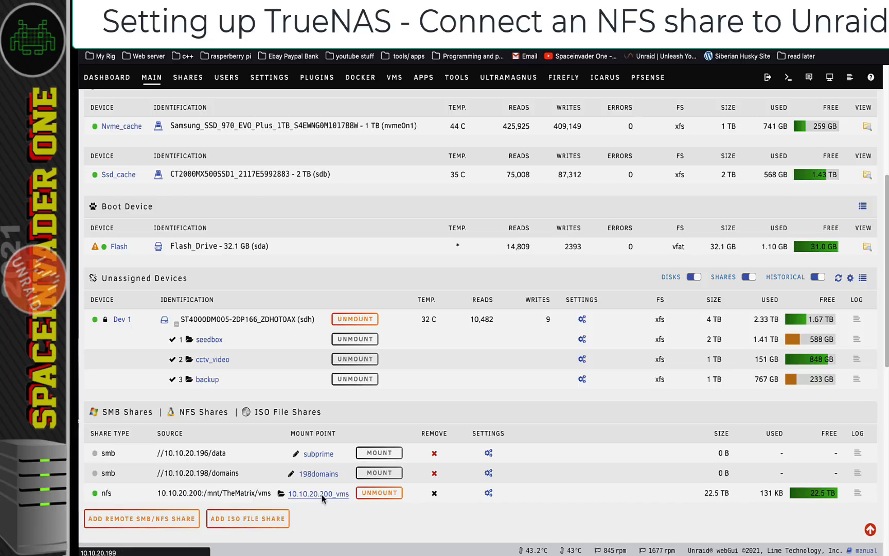
click(129, 225)
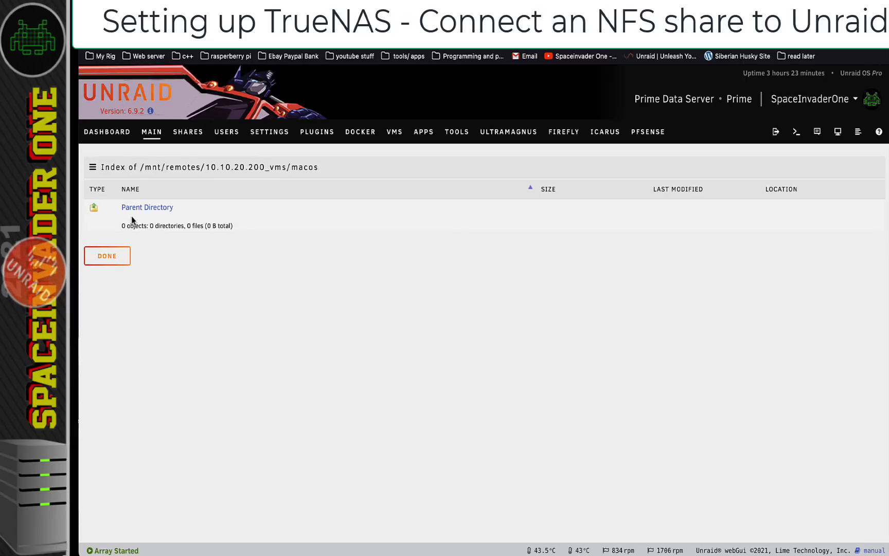
click(135, 207)
Browse the popos and windows10 folders, then select the popos folder's full path
click(130, 239)
click(134, 207)
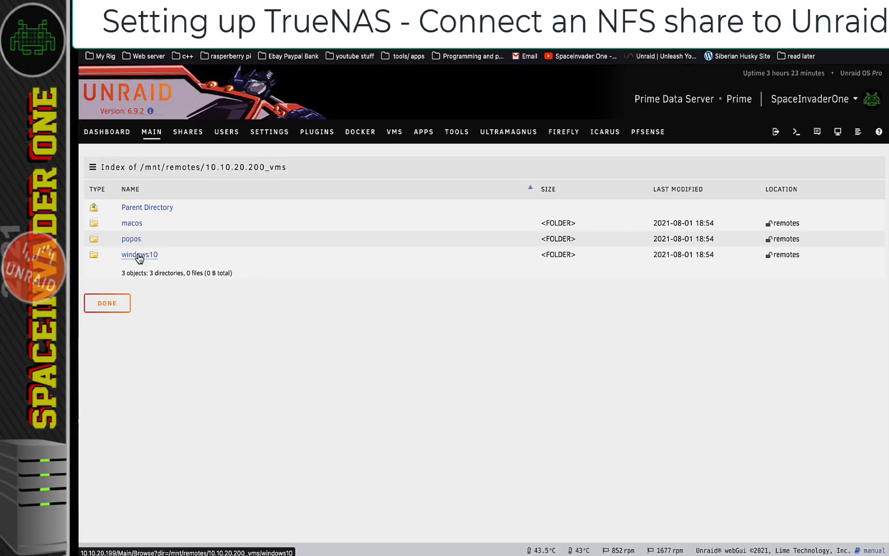
click(138, 254)
click(144, 209)
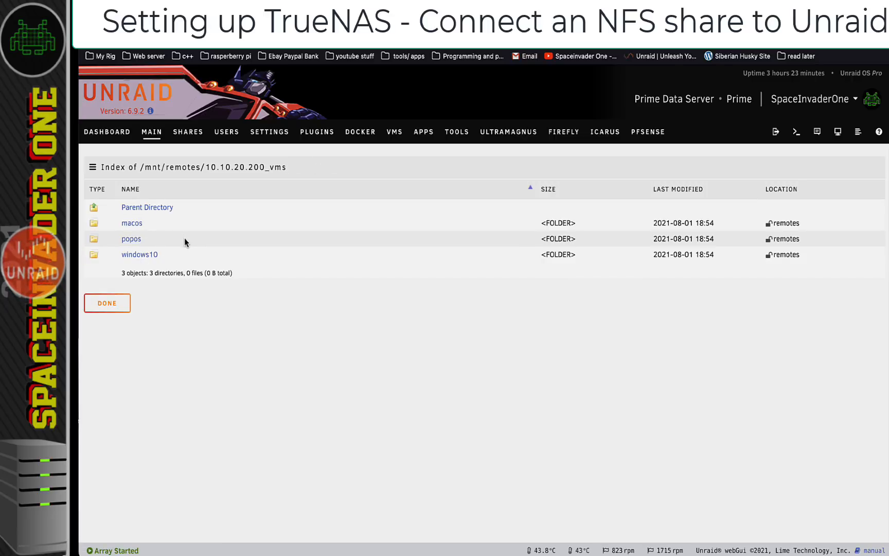
click(131, 240)
drag(318, 167, 142, 168)
Copy the popos folder path and cd into it in the Unraid web terminal
right_click(152, 165)
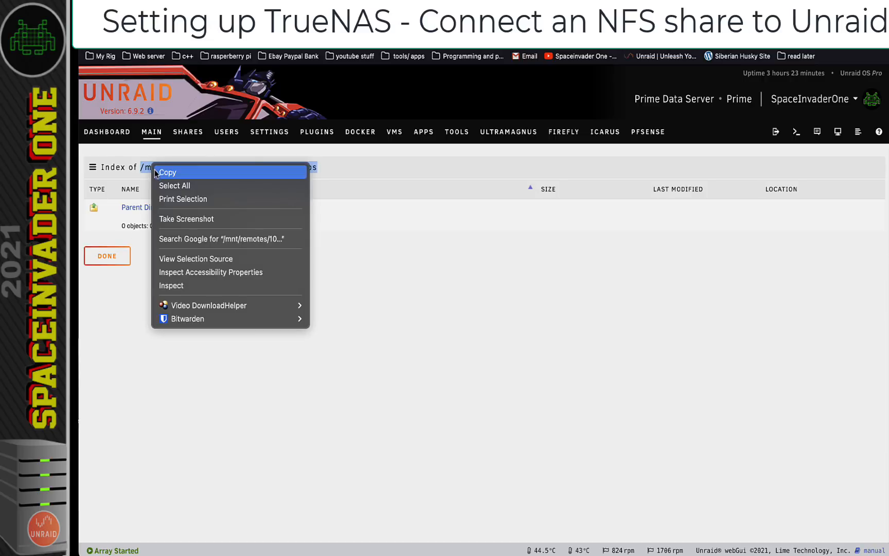
click(168, 173)
click(796, 132)
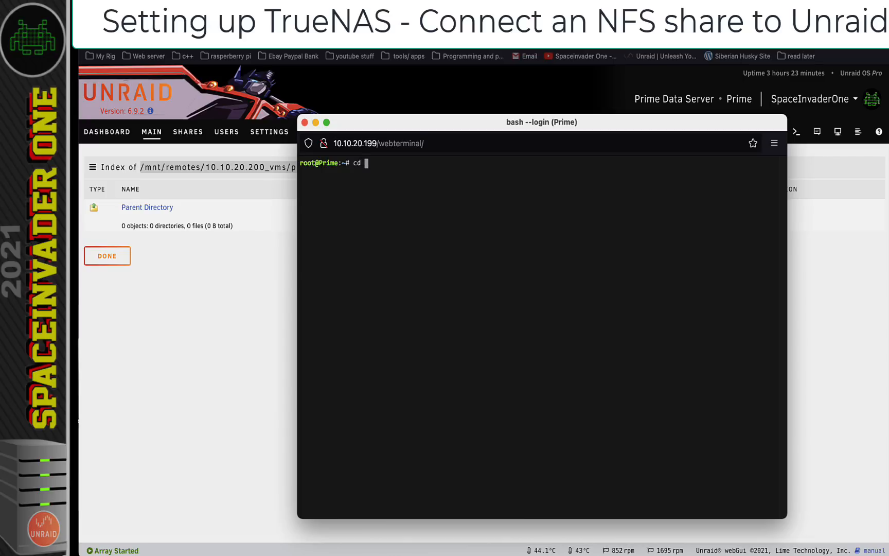
text(cd)
key(super+v)
key(Return)
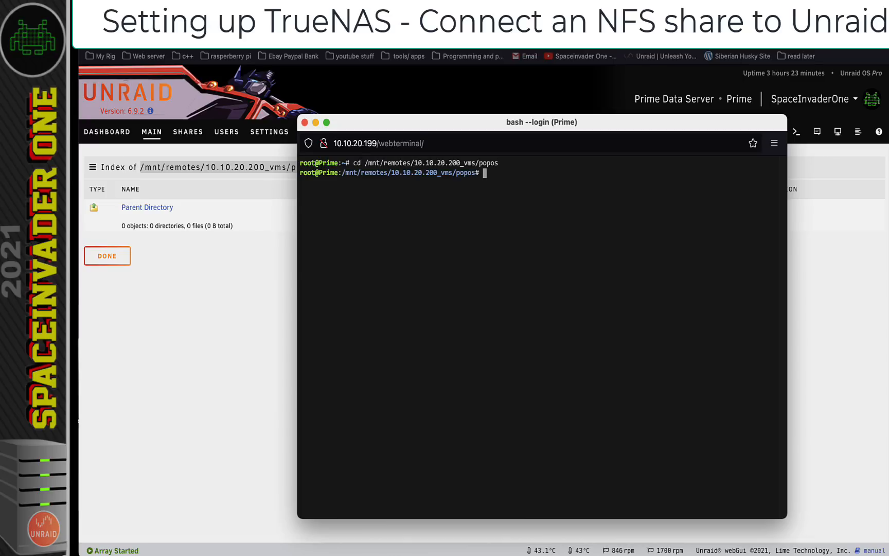
Create a folder named test with mkdir test, then close the terminal
text(mkdir test)
key(Return)
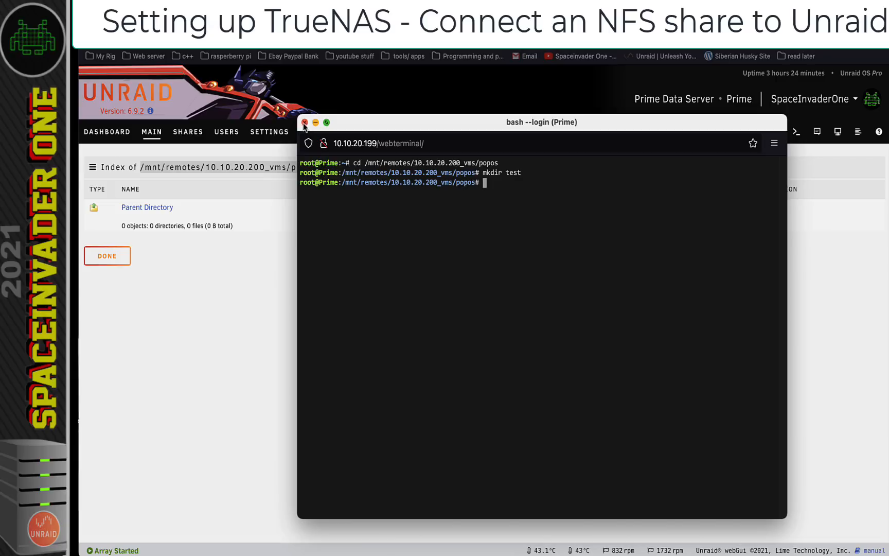
click(304, 122)
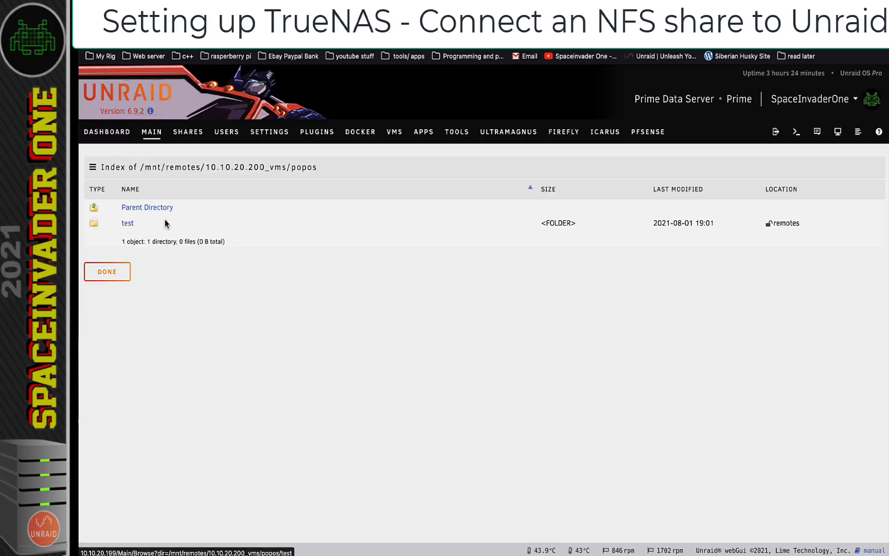
key(ctrl+Tab)
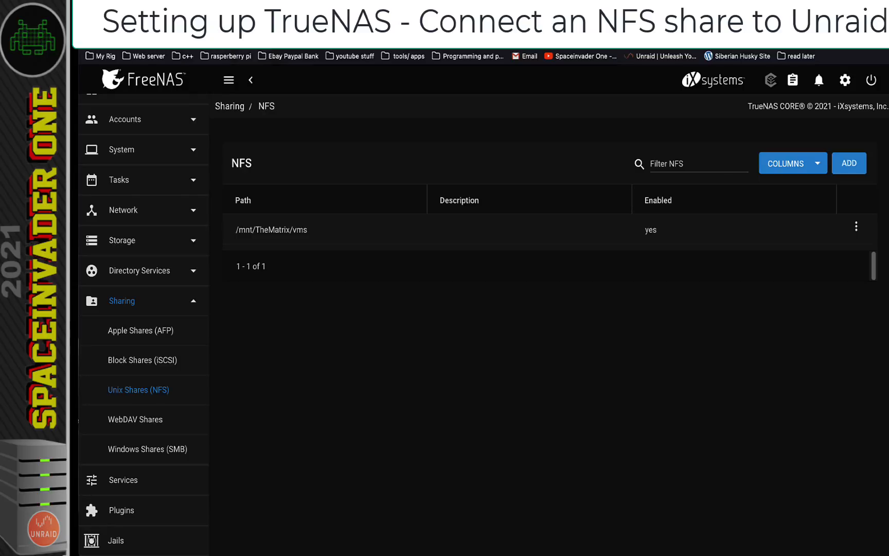
Show Storage > Pools with the vms dataset expanded into macos, popos and windows10
click(132, 243)
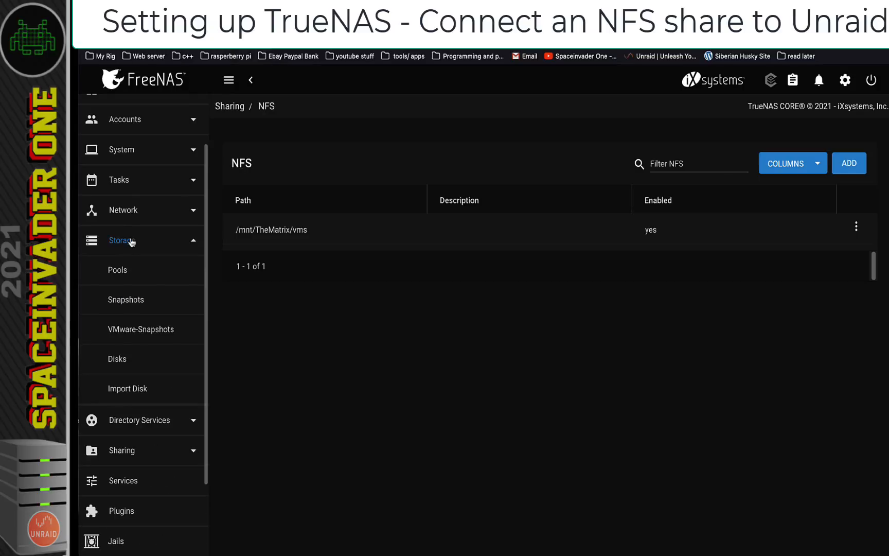
click(126, 272)
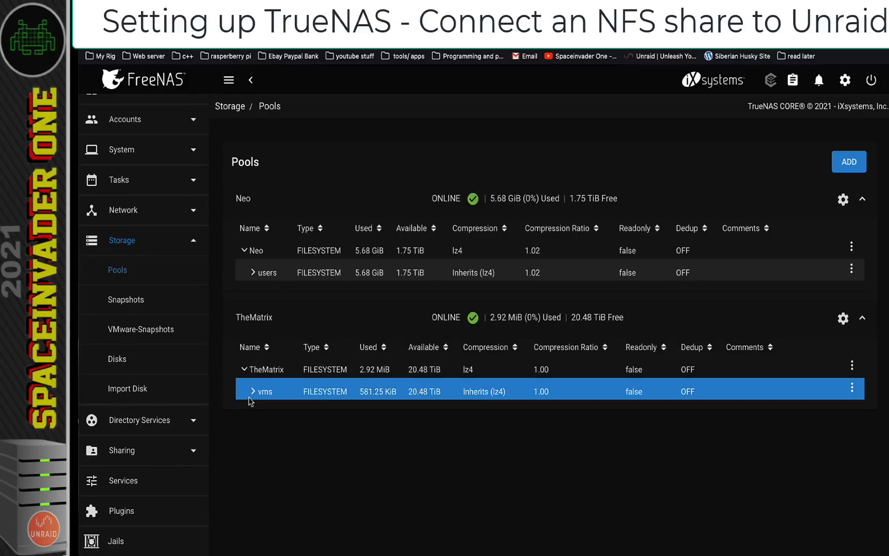
click(253, 391)
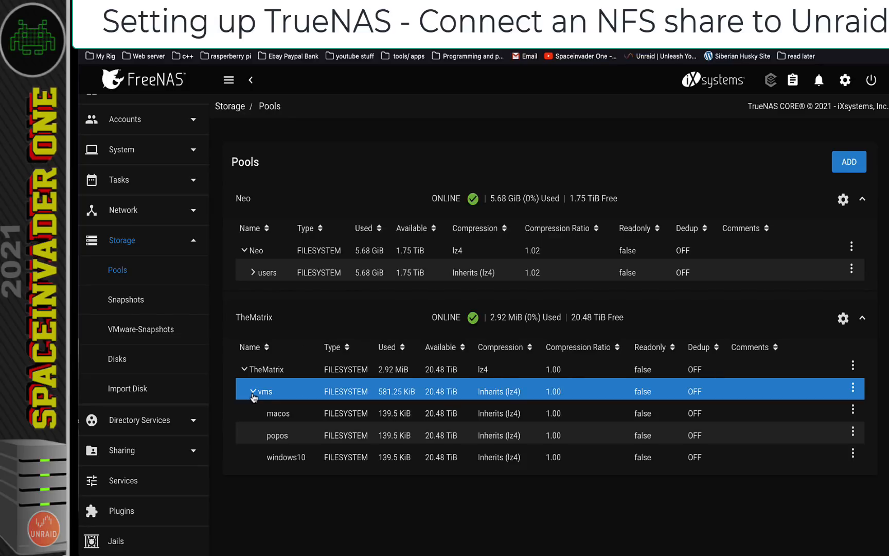
click(273, 436)
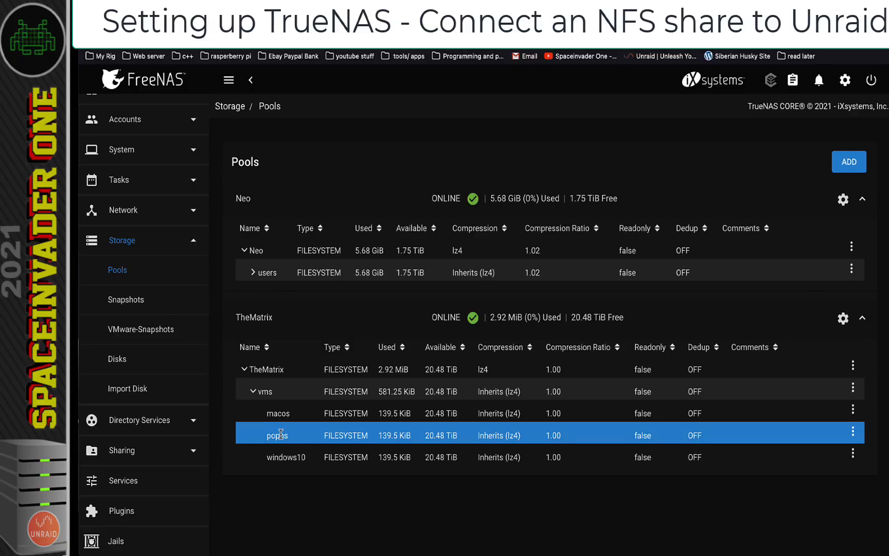
click(425, 499)
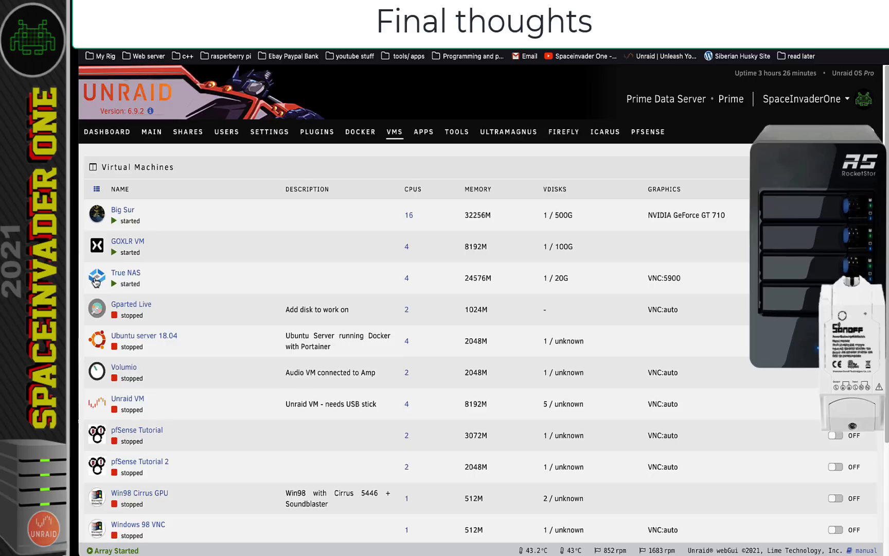
Stop the True NAS VM from its icon menu
click(97, 280)
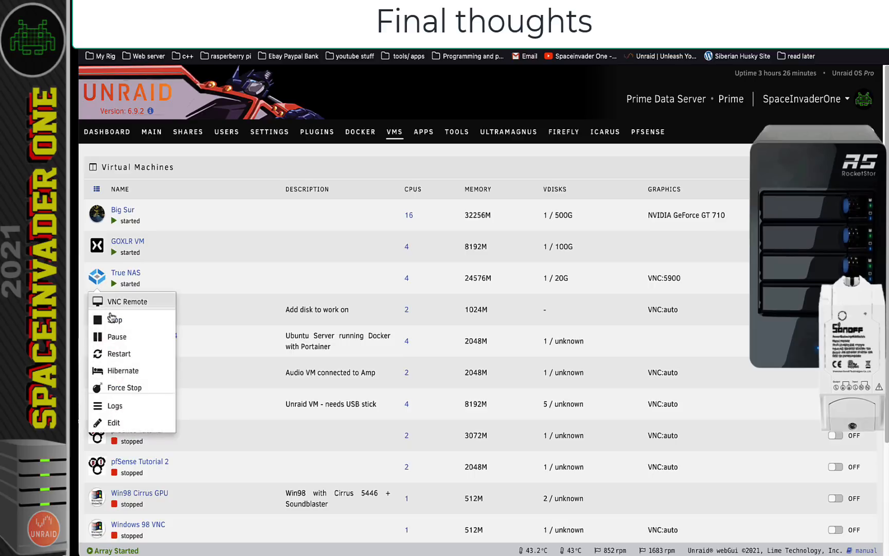
click(111, 321)
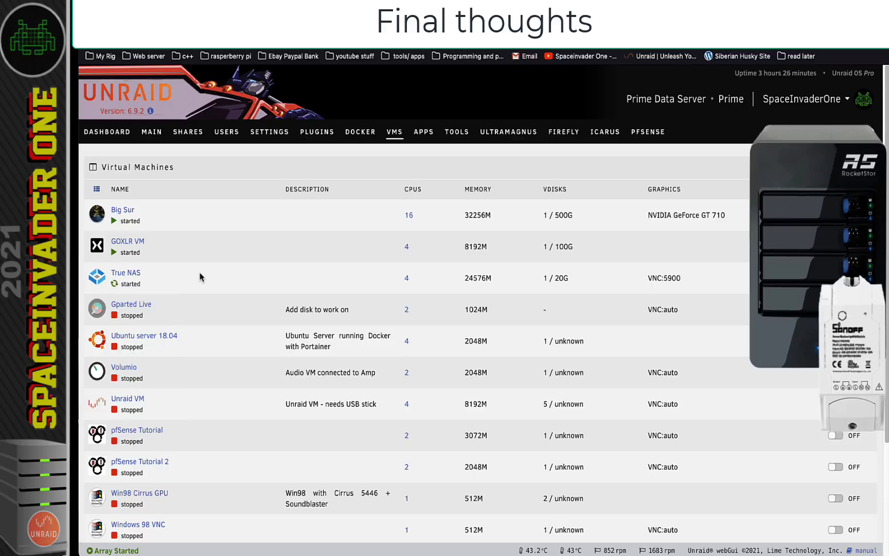